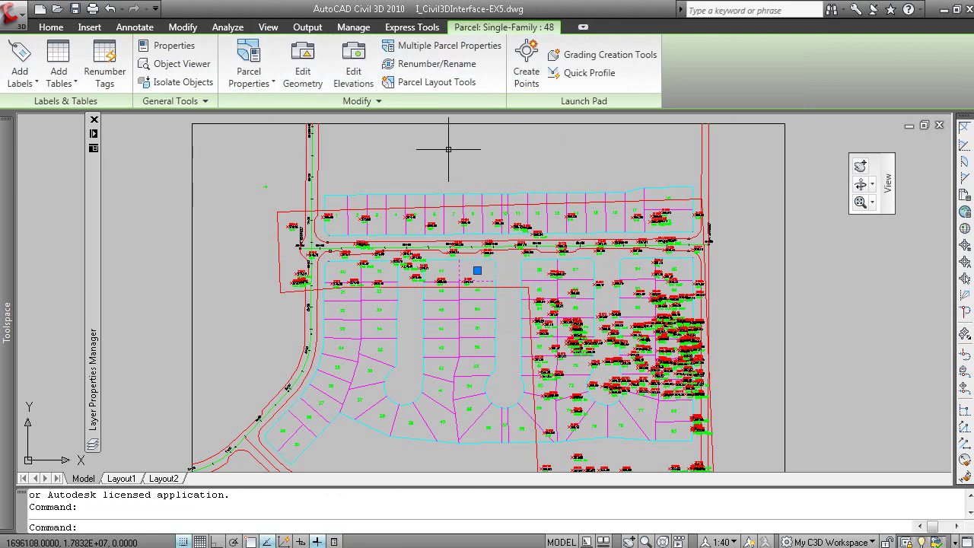
Step: Clear the parcel selection, switch to the lesson presentation and advance to the slide on reference and procedural help
key(Escape)
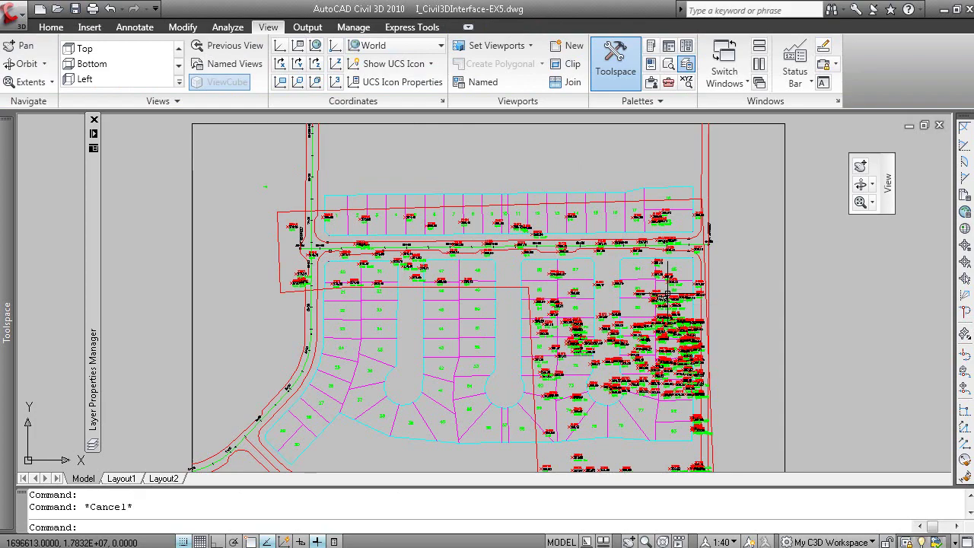
key(alt+Tab)
key(Right)
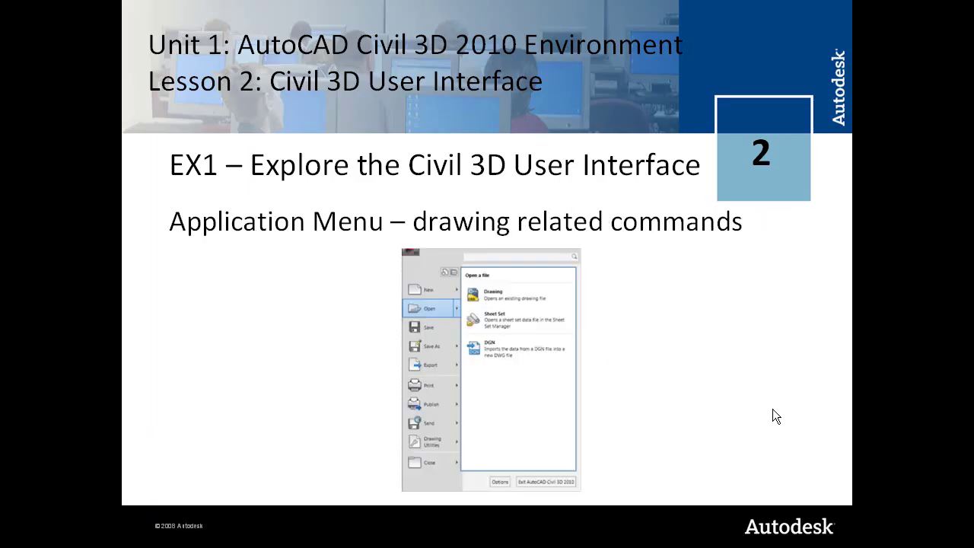
click(651, 358)
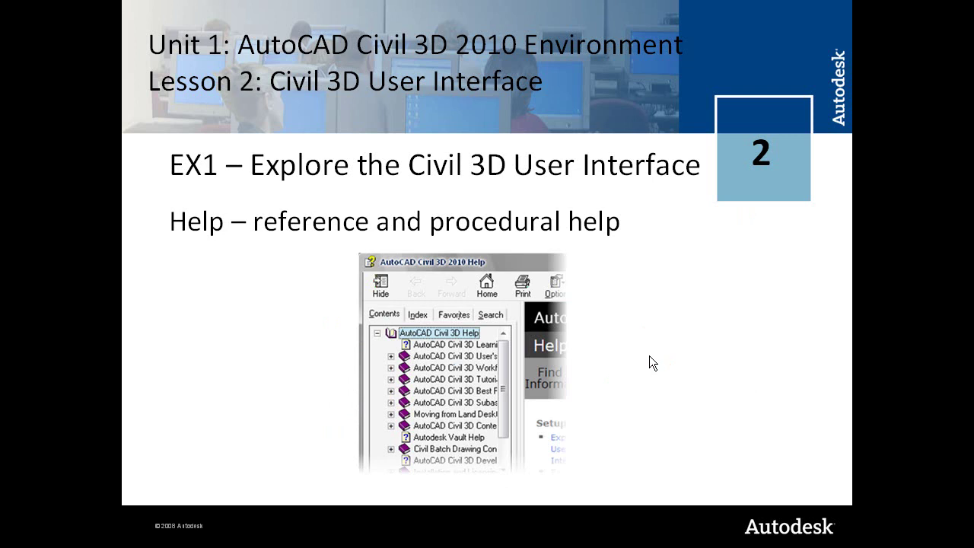
Step: Switch back to AutoCAD Civil 3D, look up the View menu commands in "Where is My Command?" and close that help window
key(alt+Tab)
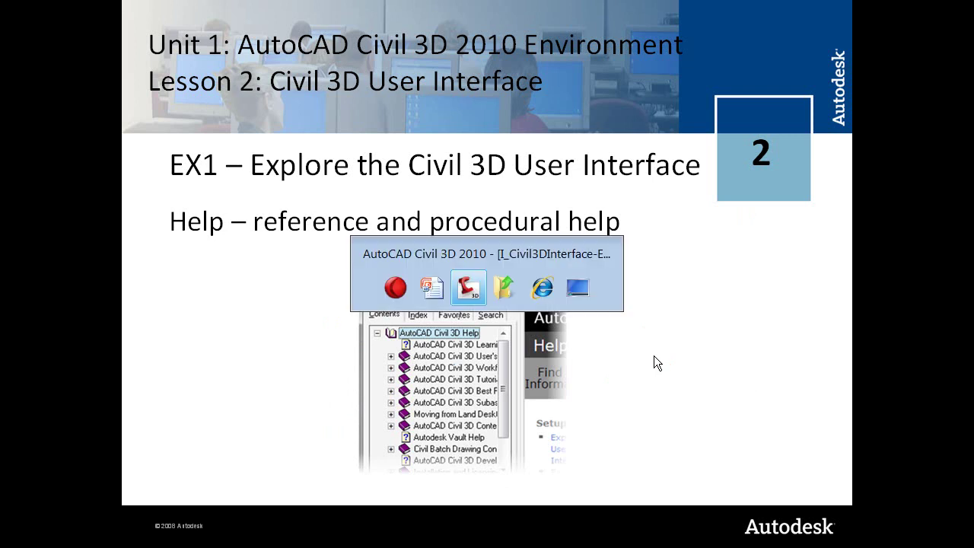
click(774, 14)
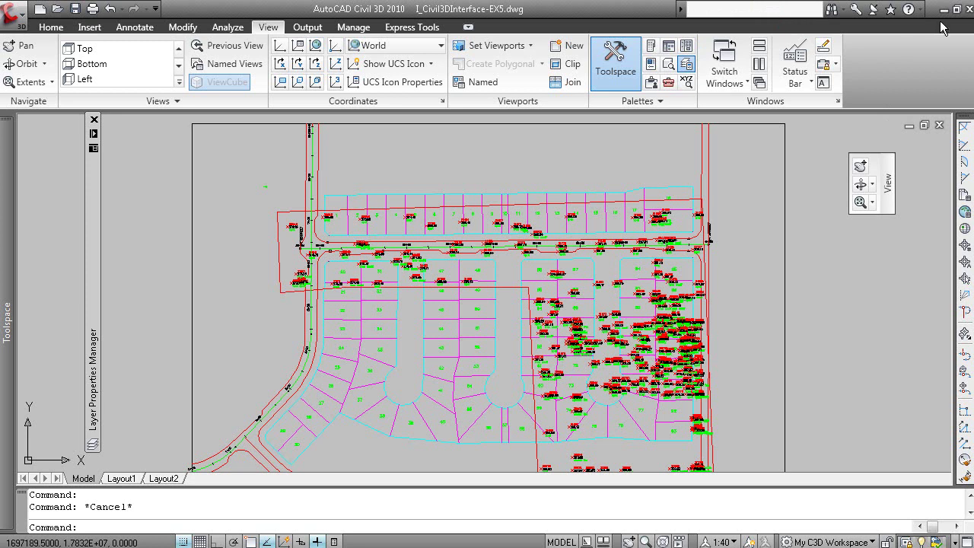
click(921, 9)
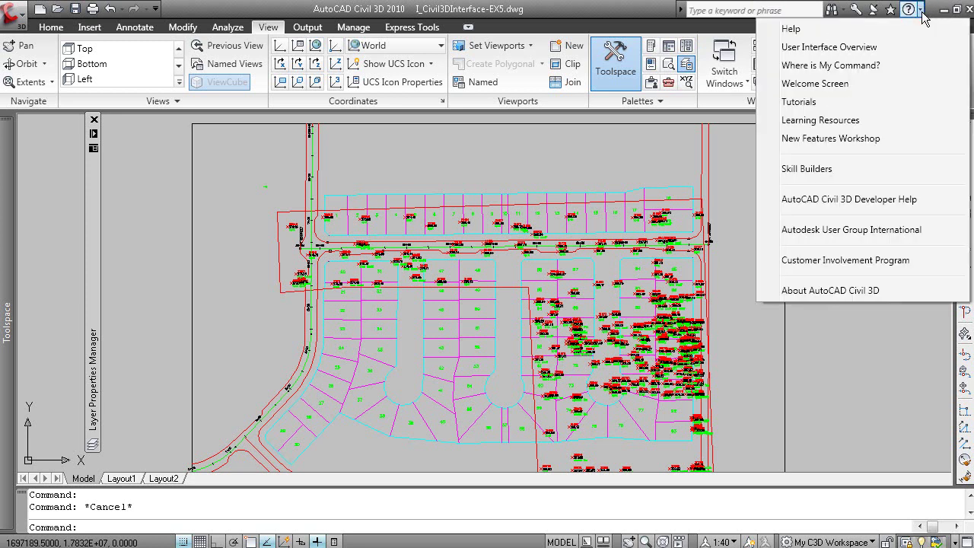
click(884, 66)
drag(680, 161, 668, 85)
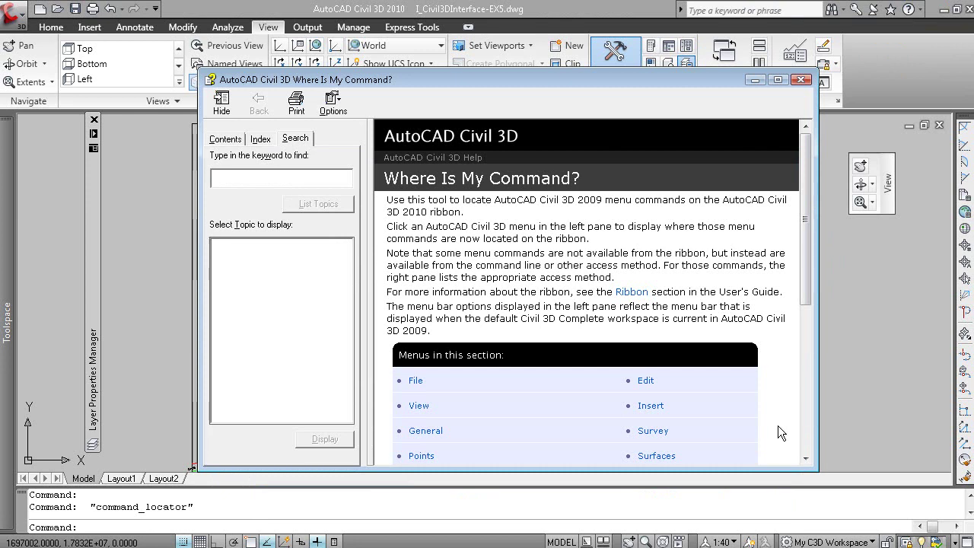
click(418, 407)
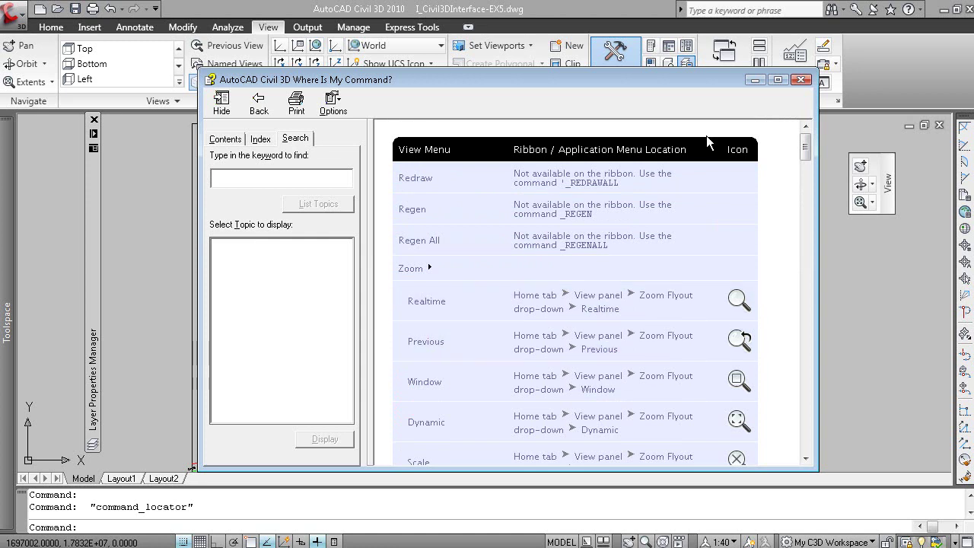
click(801, 80)
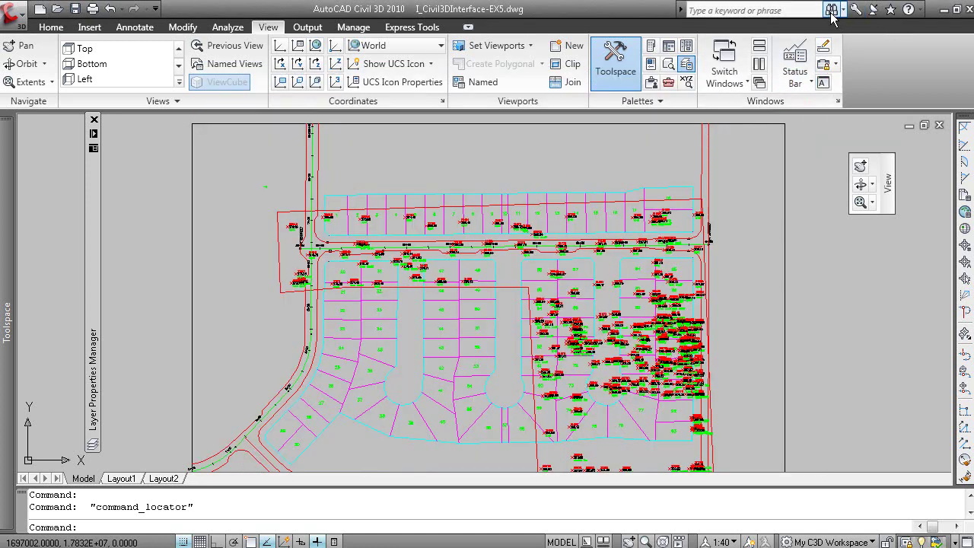
Step: Search the documentation for "point label style" and dismiss the list of results
click(802, 9)
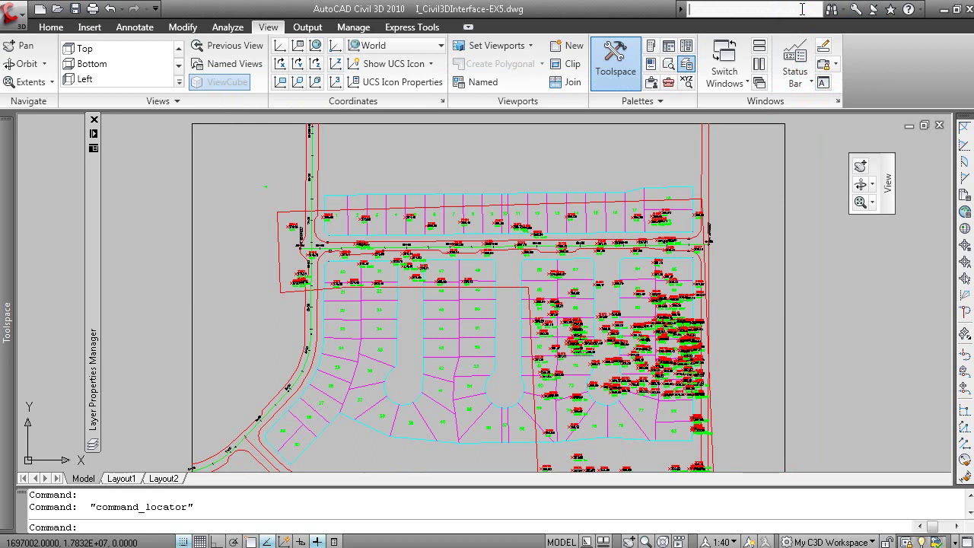
text(point alias)
key(BackSpace)
key(BackSpace)
key(BackSpace)
key(BackSpace)
key(BackSpace)
key(BackSpace)
text(label style)
key(Return)
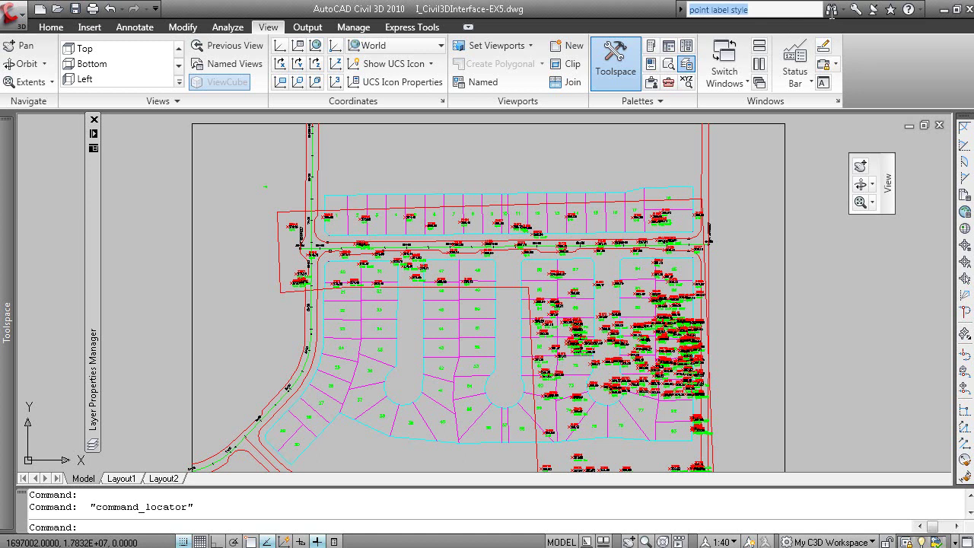
click(832, 9)
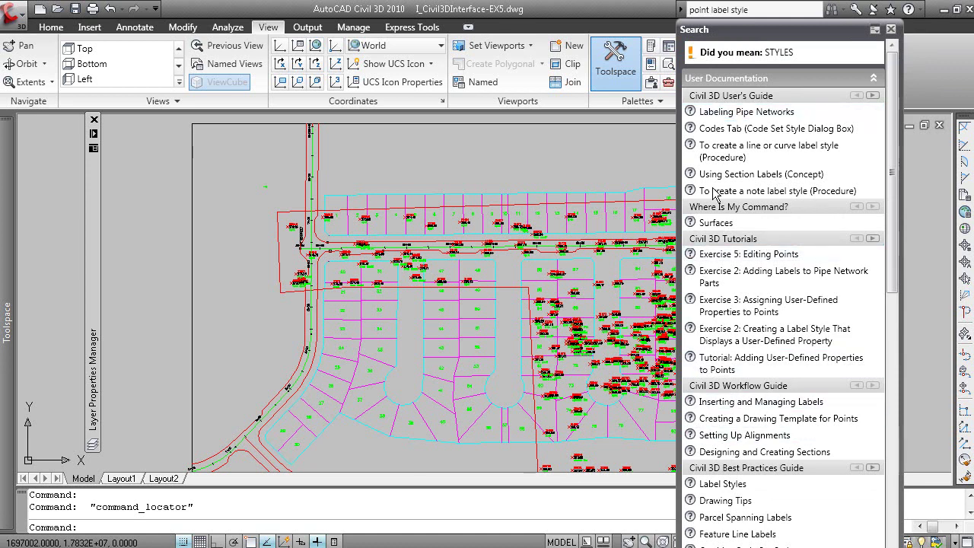
click(608, 165)
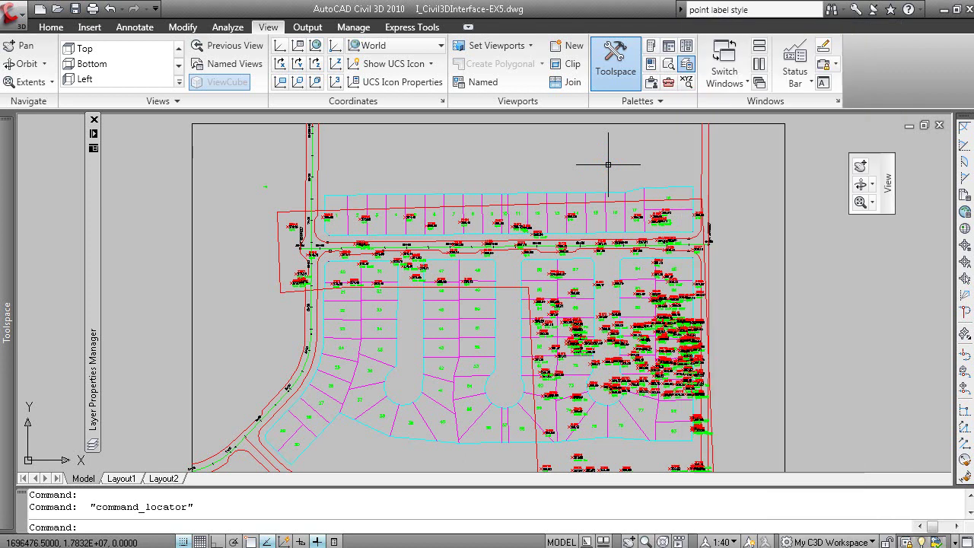
click(615, 157)
click(640, 158)
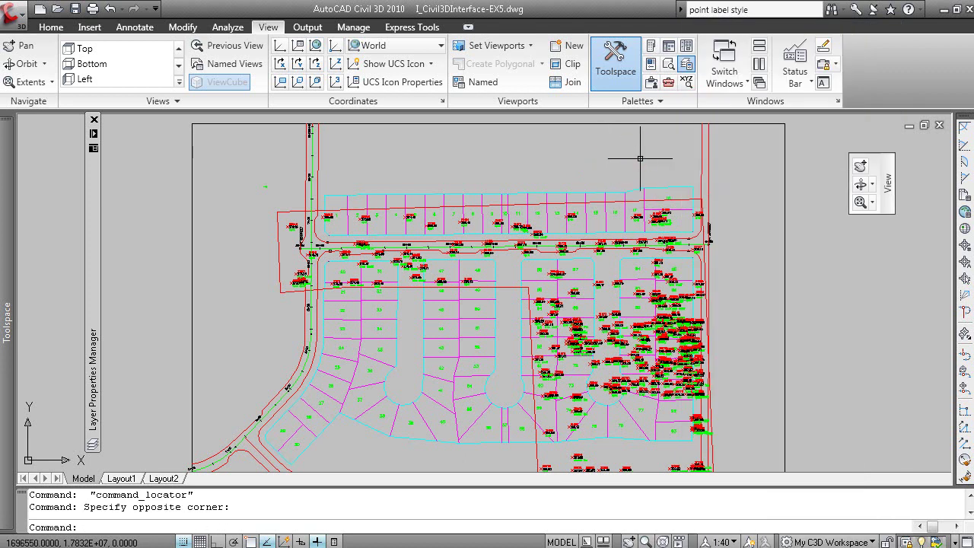
Step: Open the Civil 3D help window and look through its Contents, Index, Favorites and Search sections
key(F1)
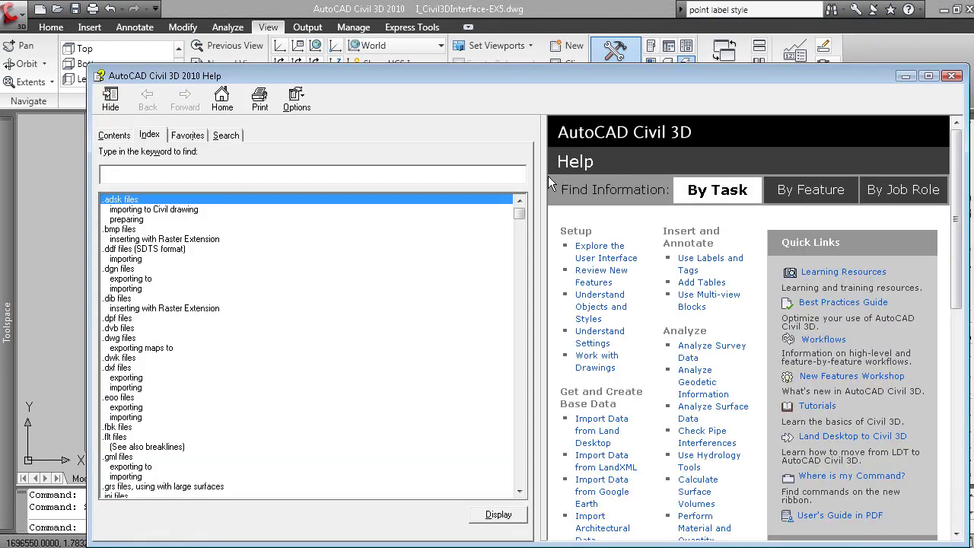
click(583, 73)
drag(583, 74, 535, 31)
click(67, 91)
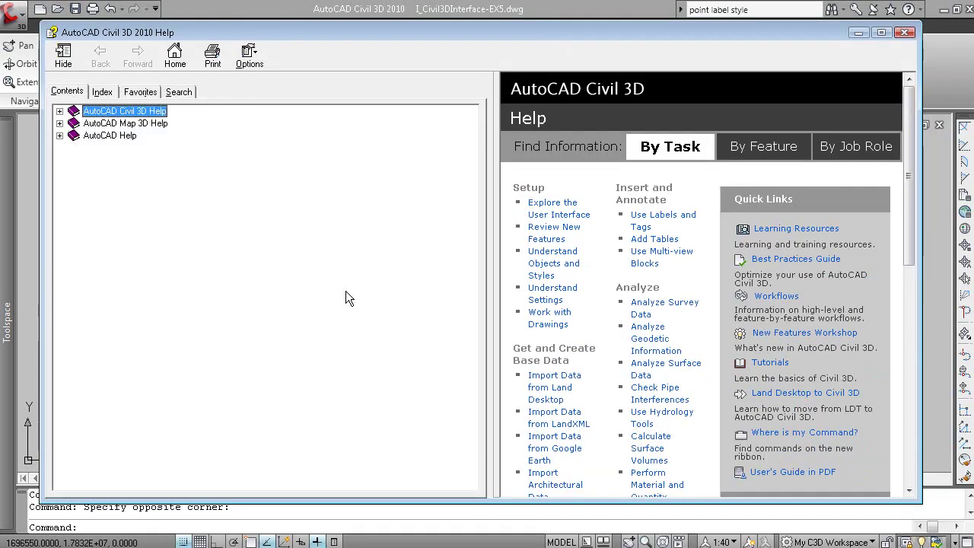
click(60, 111)
click(59, 111)
click(102, 91)
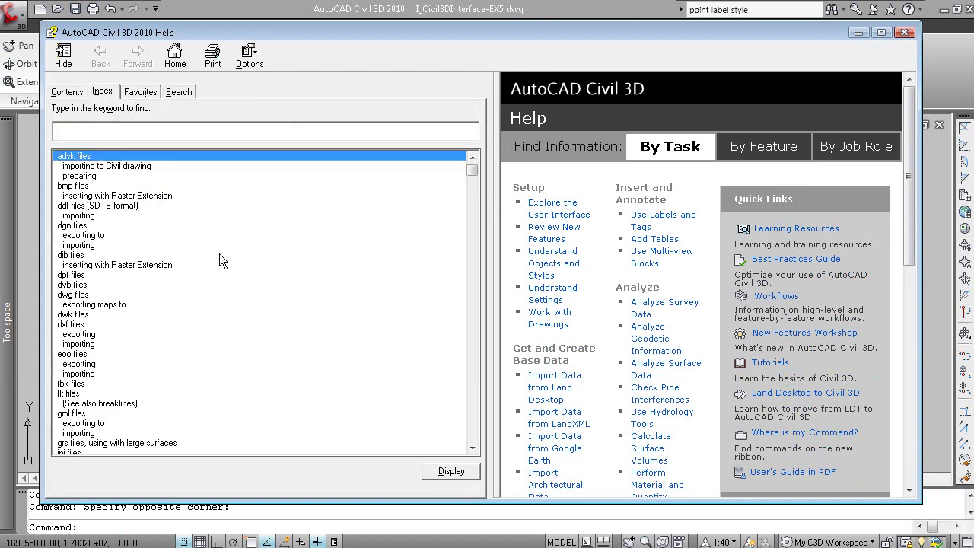
click(140, 91)
click(182, 93)
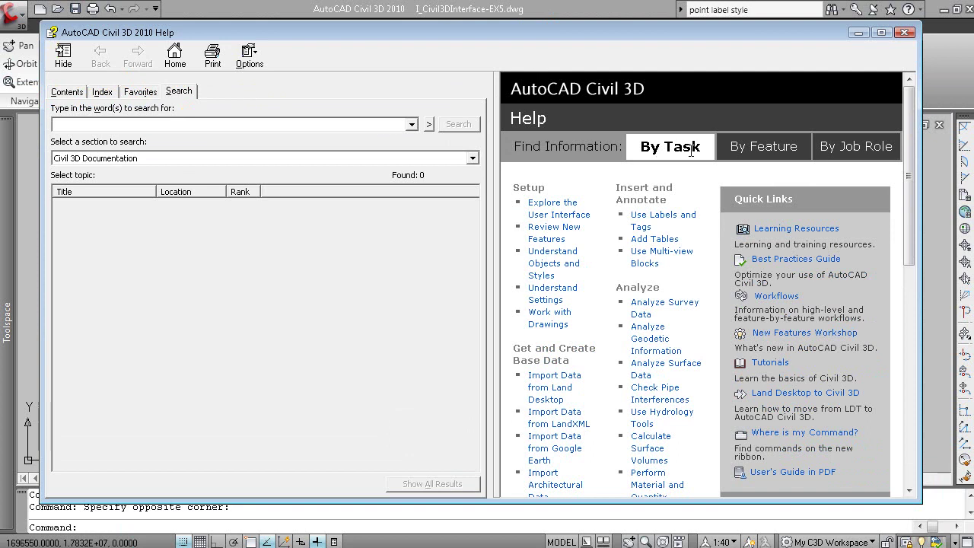
Step: View the help home page organised by feature and by job role, and close the help window
click(747, 150)
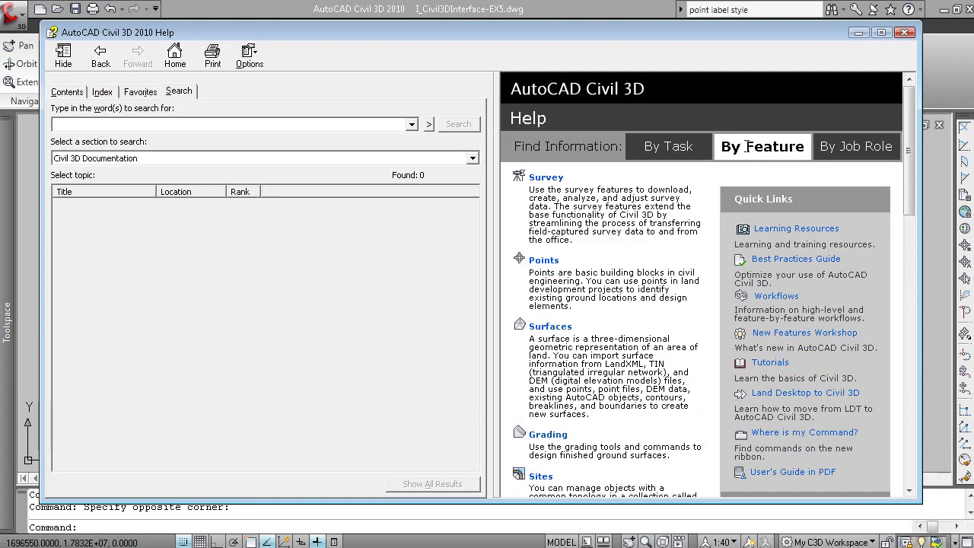
click(827, 148)
click(887, 30)
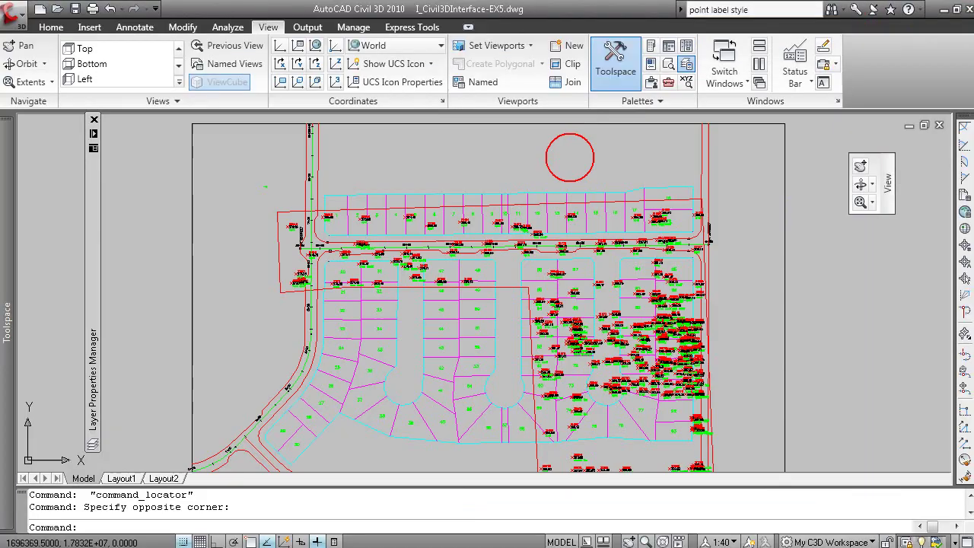
click(962, 7)
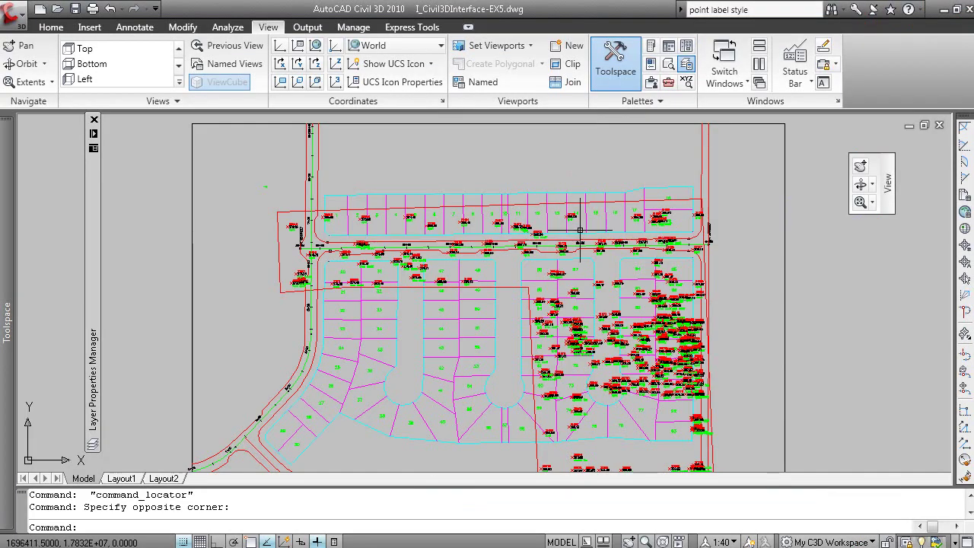
Step: Switch to the presentation, advance to the Explore Toolspace slide and return to AutoCAD Civil 3D
key(alt+Tab)
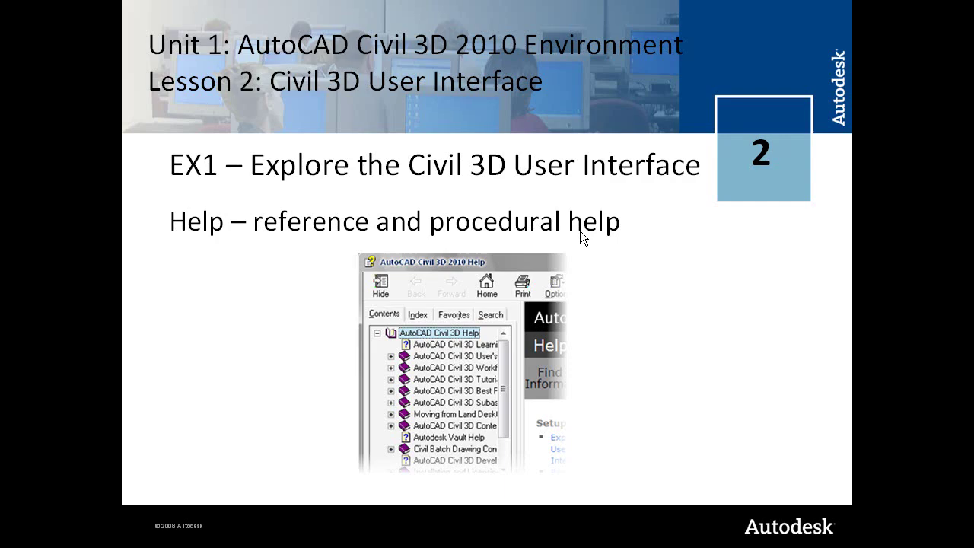
click(686, 322)
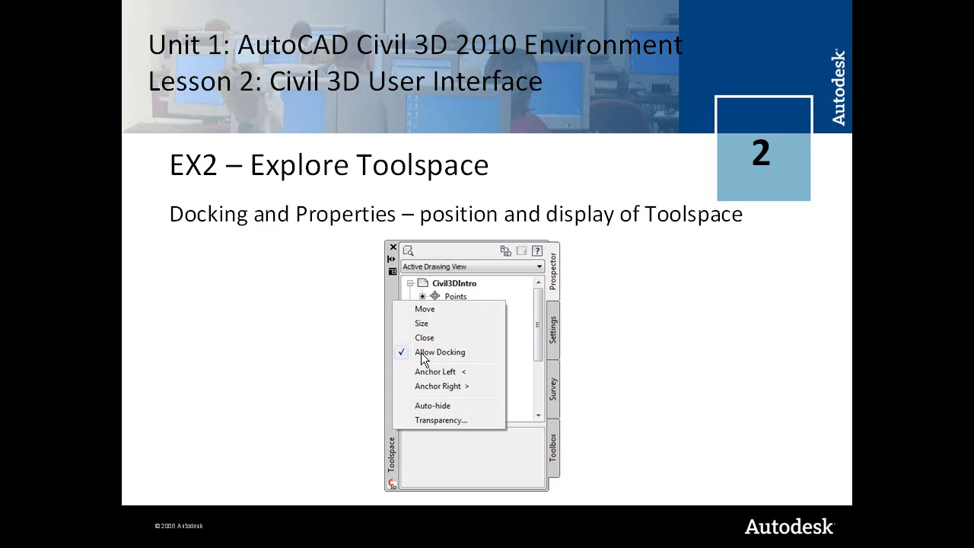
key(alt+Tab)
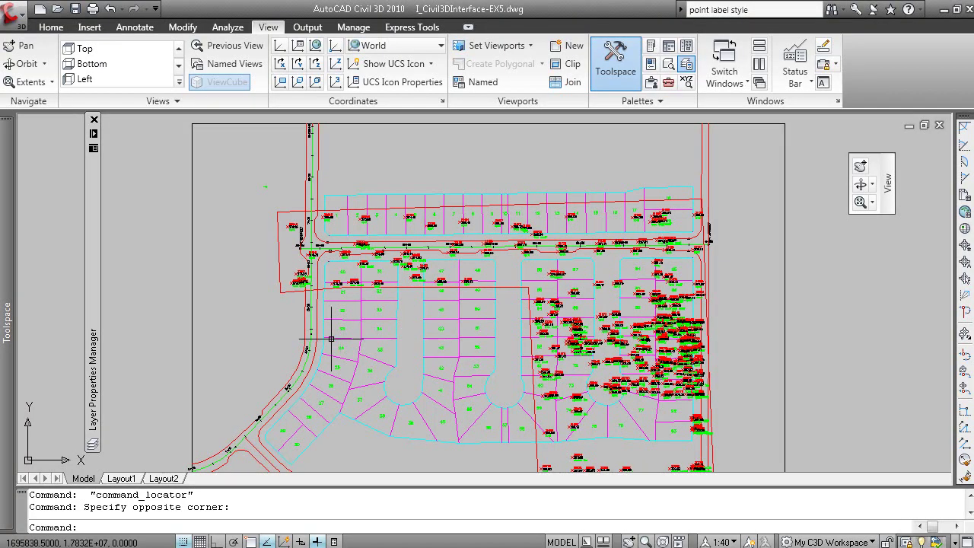
Step: Close the Layer Properties Manager and undock Toolspace so it floats expanded over the drawing
click(93, 119)
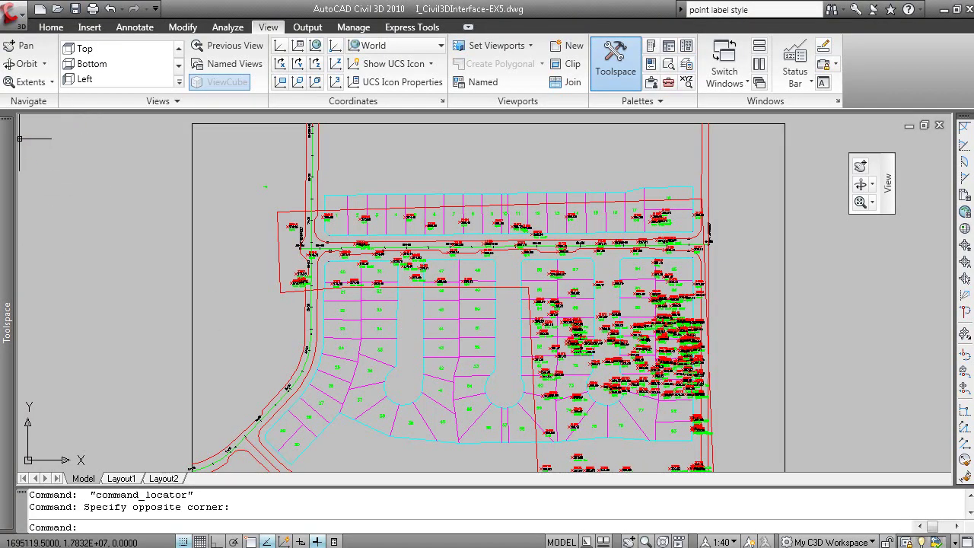
mouse_move(6, 149)
mouse_move(31, 164)
mouse_down()
mouse_move(381, 401)
mouse_move(370, 404)
mouse_up()
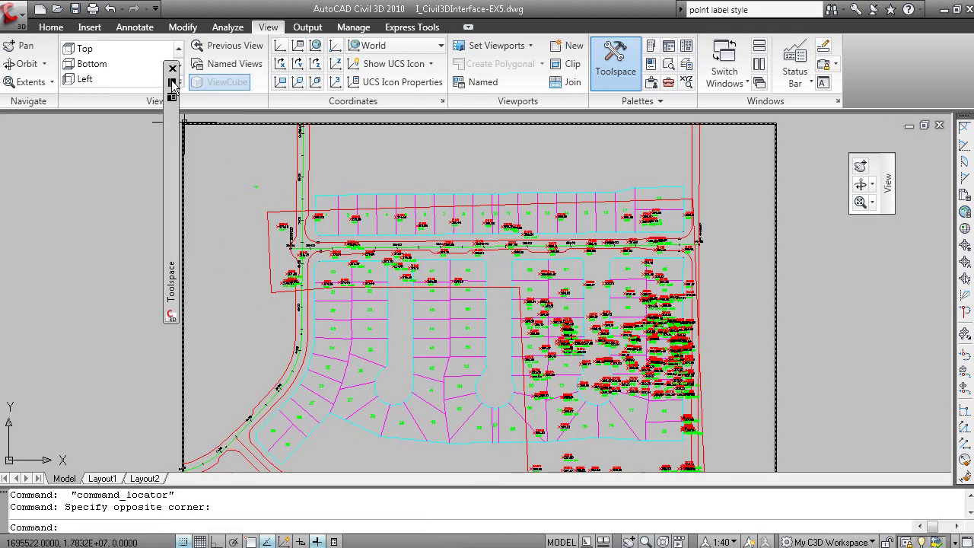
mouse_move(171, 228)
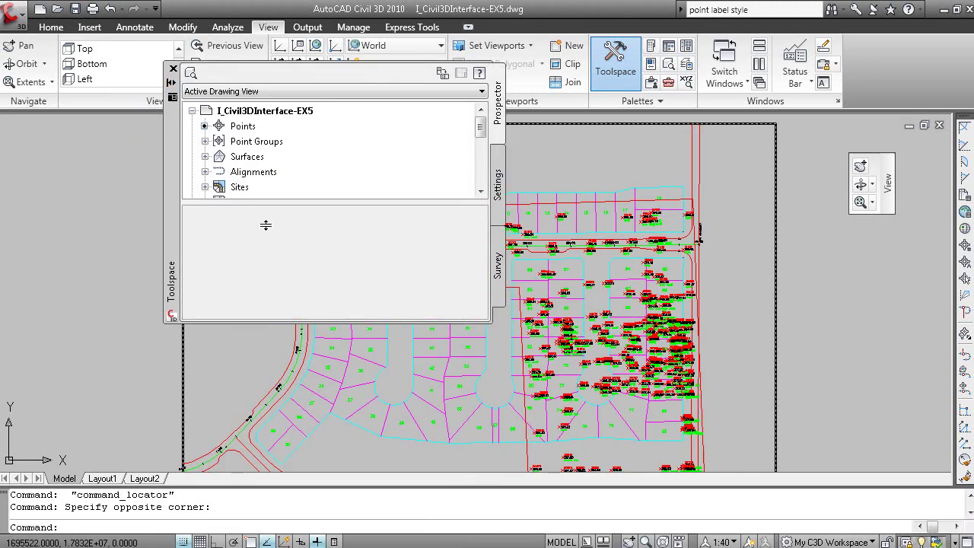
Step: Close the Toolspace palette and reopen it with the showts command
click(173, 69)
scroll(109, 267, down, 2)
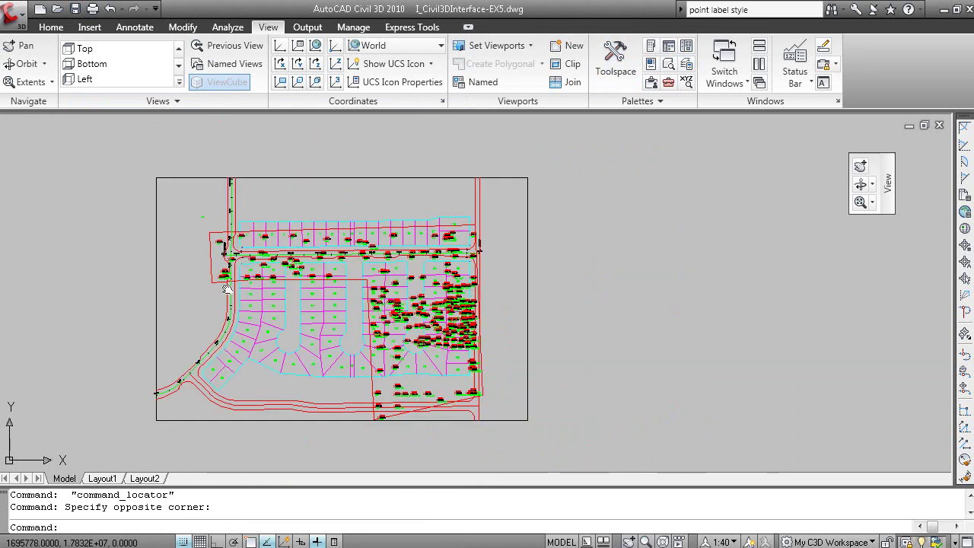
middle_drag(236, 288, 342, 271)
text(show)
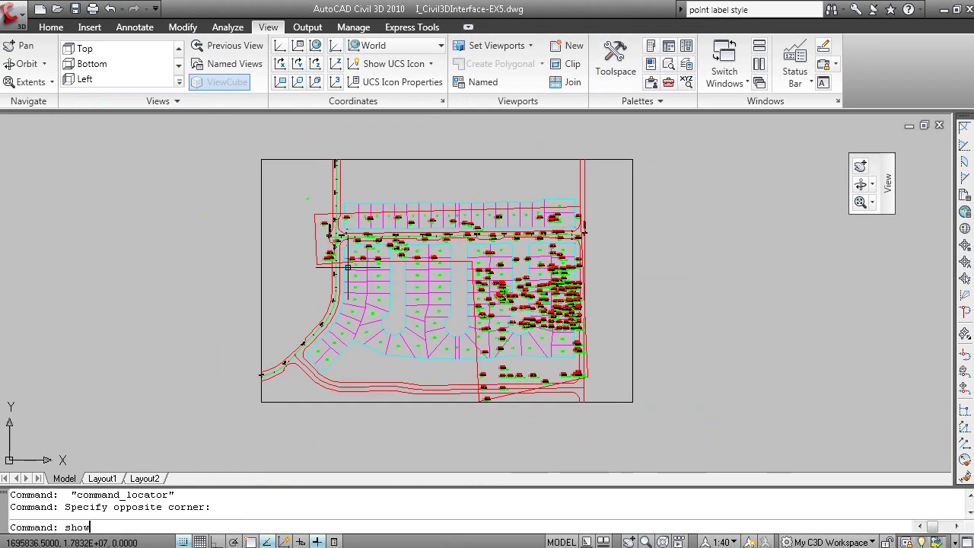
text(ts)
key(Return)
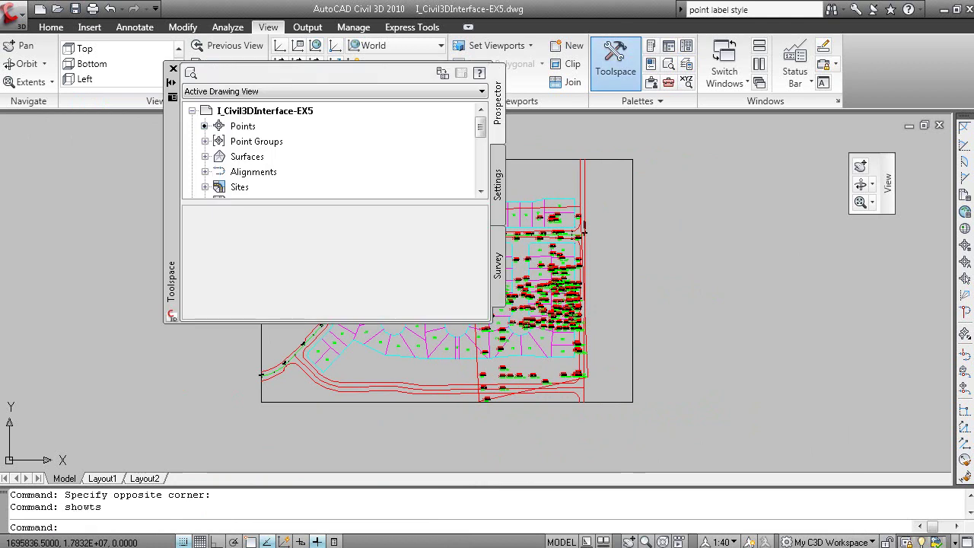
Step: Close Toolspace again and reopen it using the Toolspace command on the Home ribbon
click(173, 68)
click(55, 27)
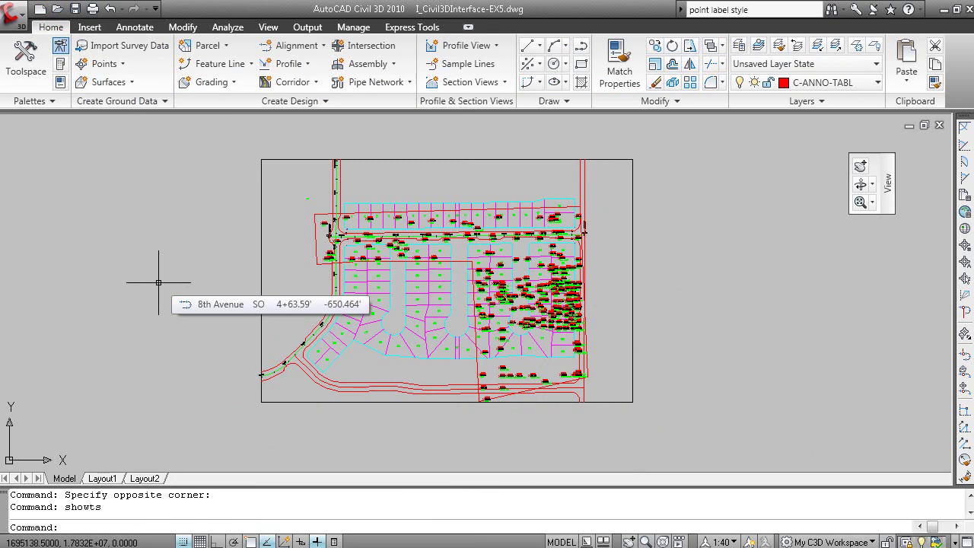
click(38, 77)
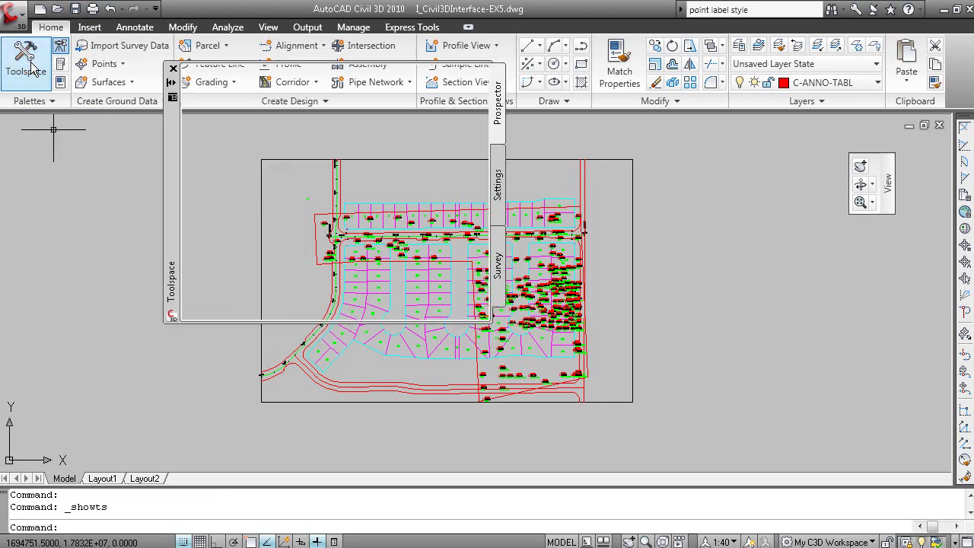
Step: Move the floating Toolspace palette down over the drawing and make it taller
drag(174, 147, 205, 236)
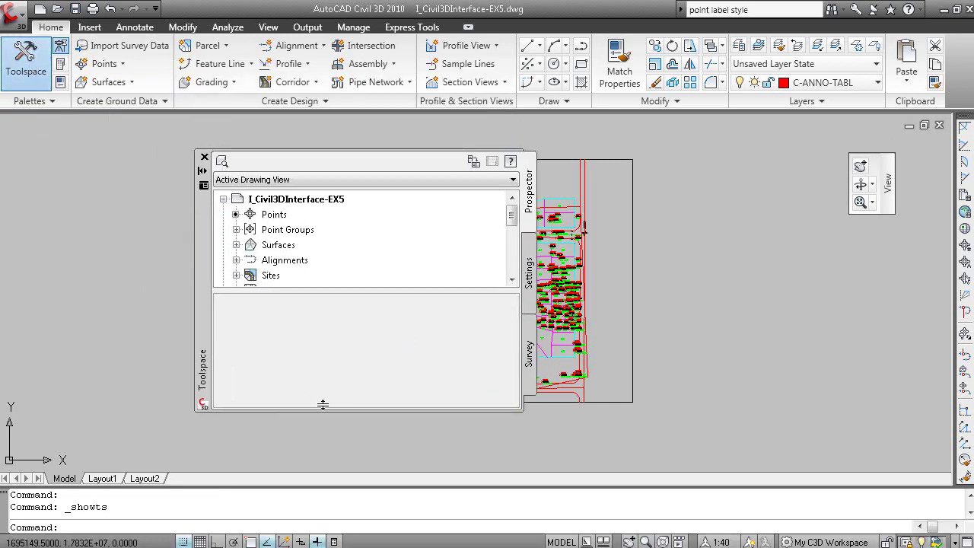
drag(336, 408, 337, 454)
drag(201, 324, 195, 310)
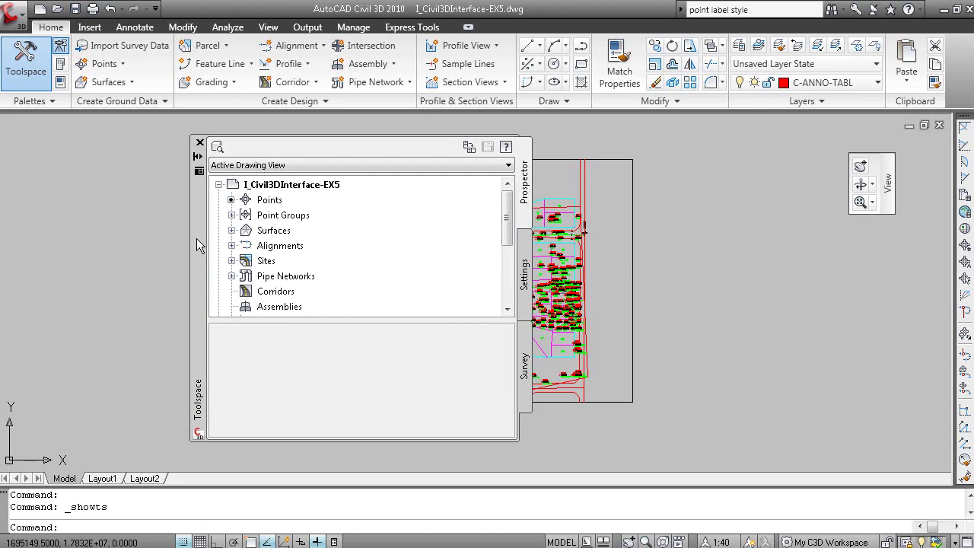
Step: Dock the floating Toolspace along the left side of the drawing area and widen it
right_click(195, 207)
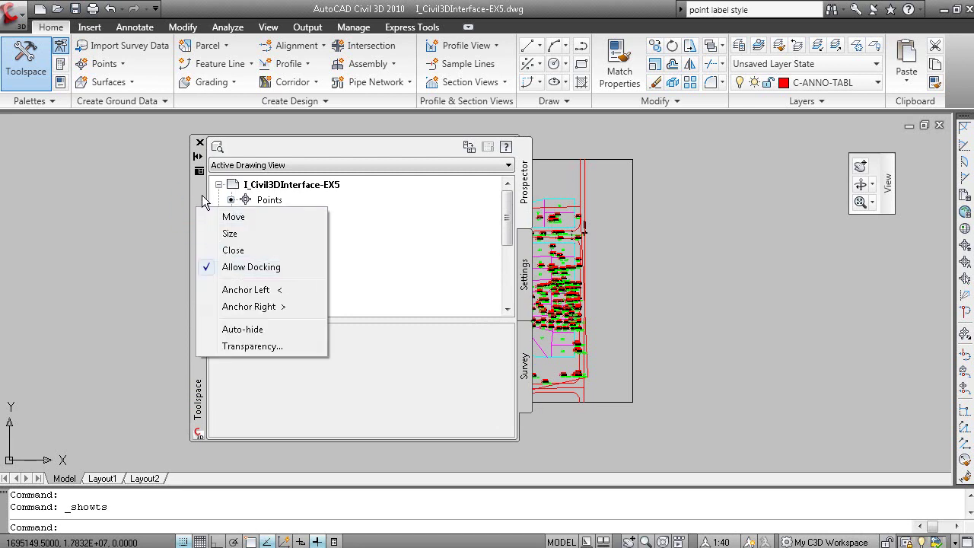
click(204, 216)
click(24, 193)
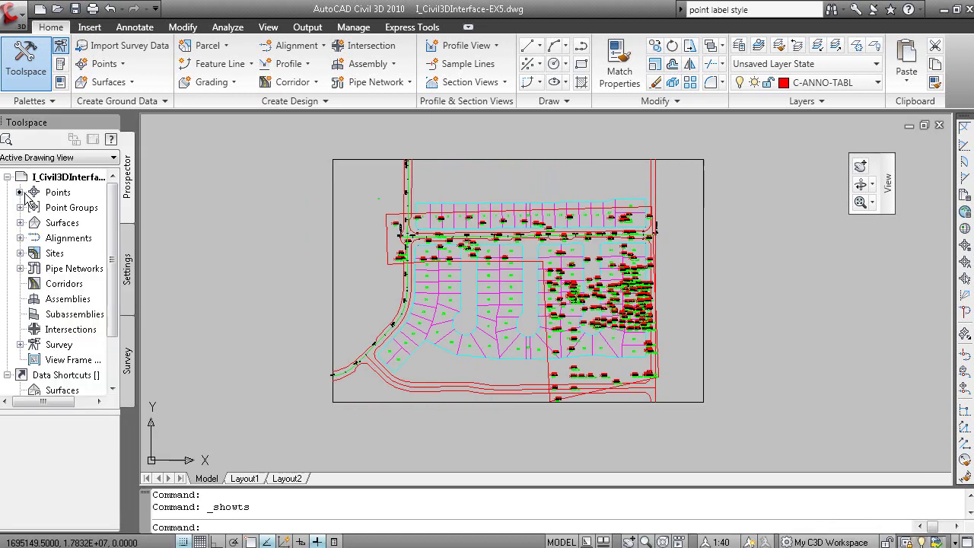
drag(137, 263, 177, 263)
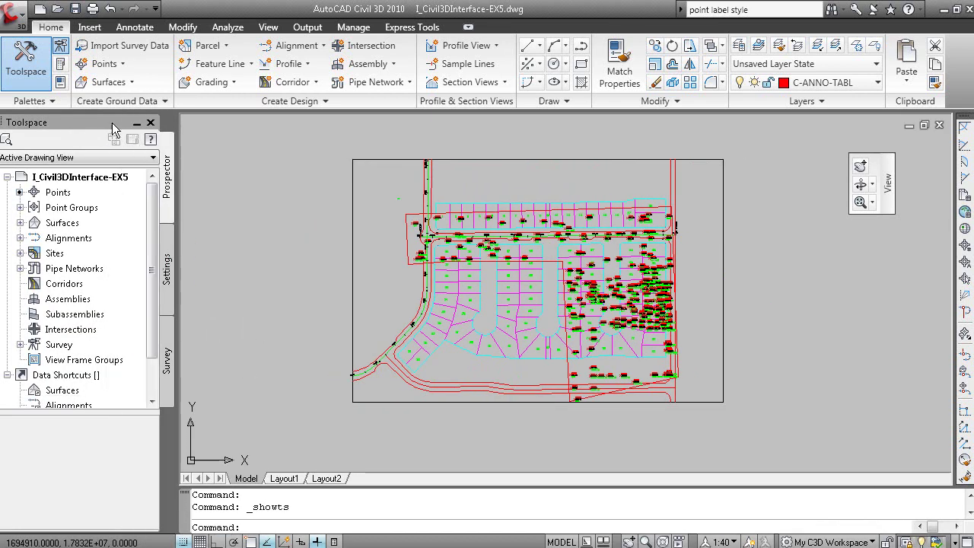
Step: Undock Toolspace so it floats again and turn off its Allow Docking option
double_click(75, 119)
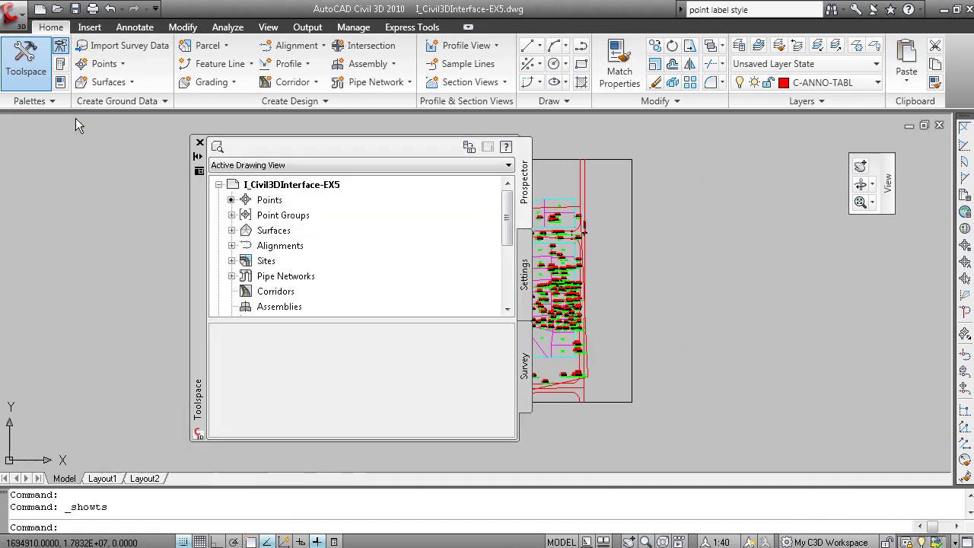
right_click(201, 215)
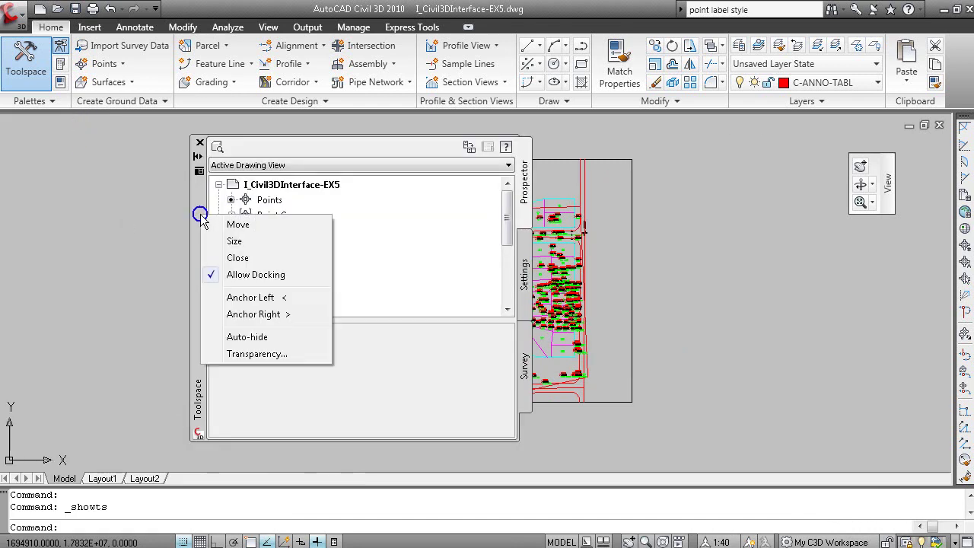
click(257, 275)
Step: Move the floating Toolspace flush against the drawing area's left edge and make it narrower and taller
mouse_move(199, 274)
mouse_down()
mouse_move(69, 244)
mouse_move(11, 254)
mouse_up()
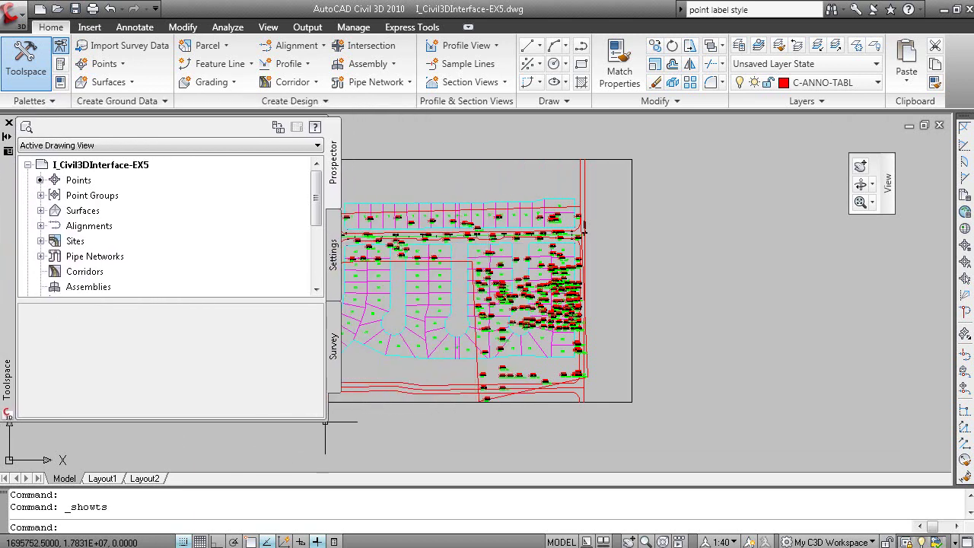
drag(325, 420, 283, 470)
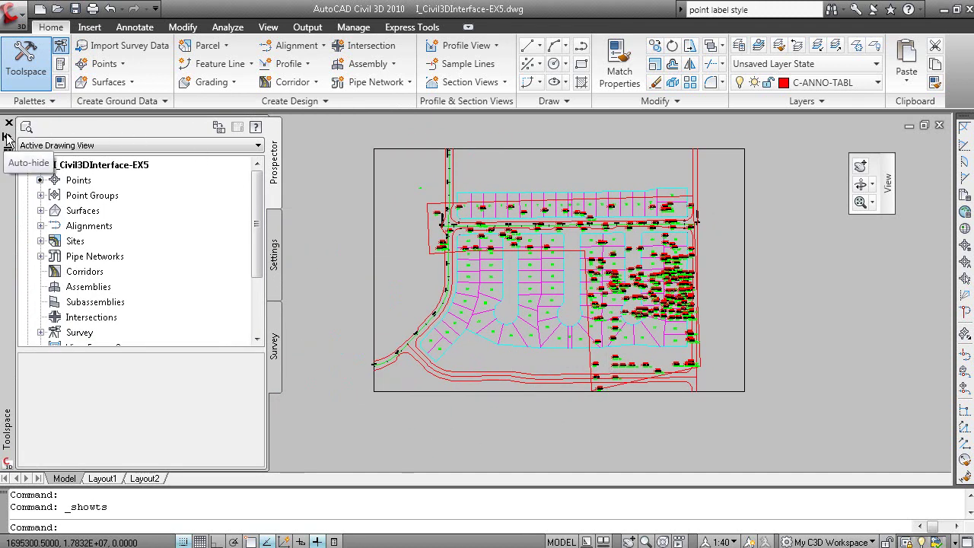
Step: Turn on Auto-hide for Toolspace and roll the collapsed palette back out
right_click(12, 196)
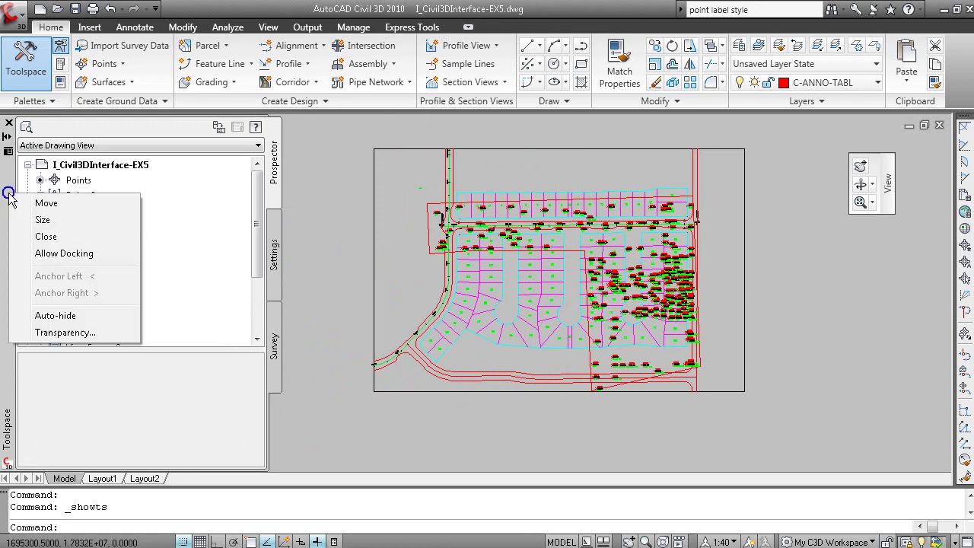
click(53, 316)
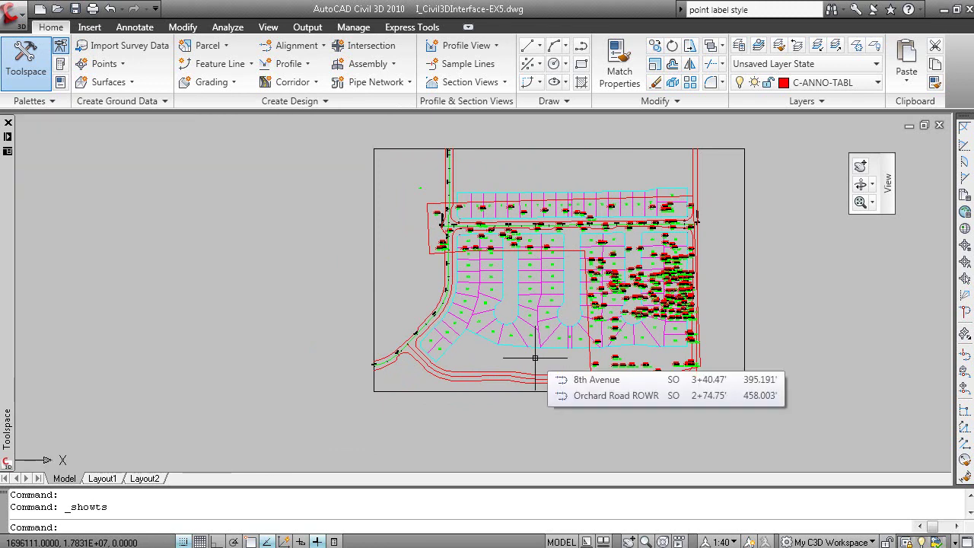
mouse_move(12, 229)
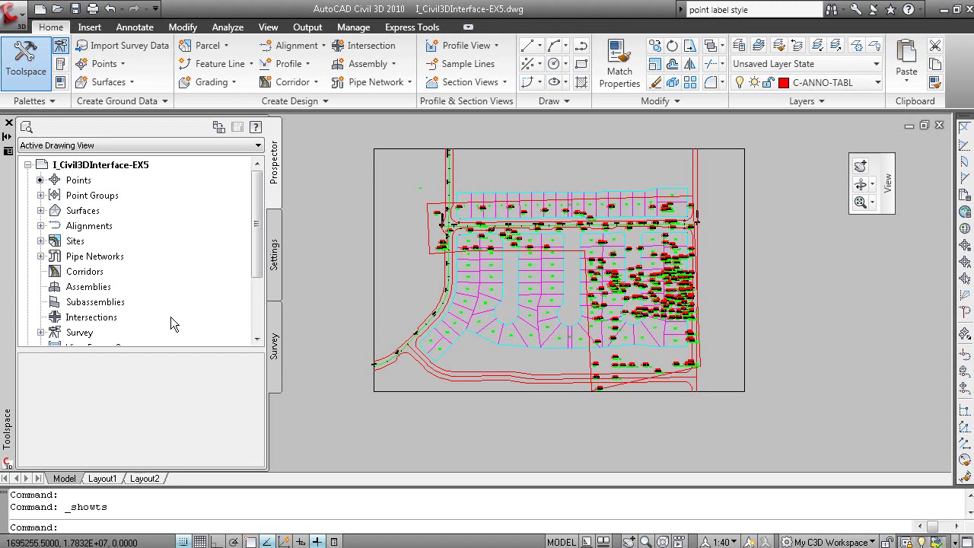
Step: Move Toolspace away from the edge, allow docking again and anchor the palette on the left
mouse_move(11, 277)
mouse_down()
mouse_move(114, 267)
mouse_move(127, 243)
mouse_up()
right_click(127, 232)
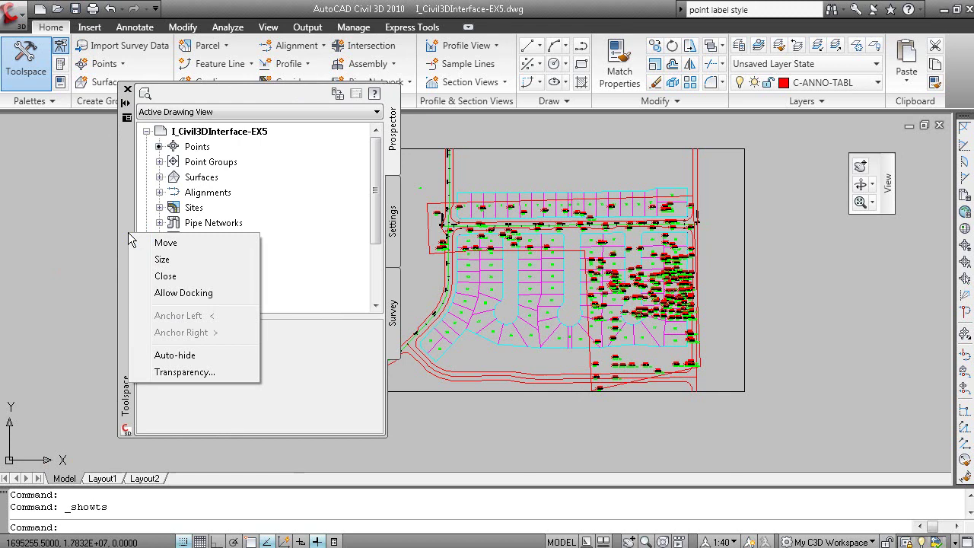
click(178, 294)
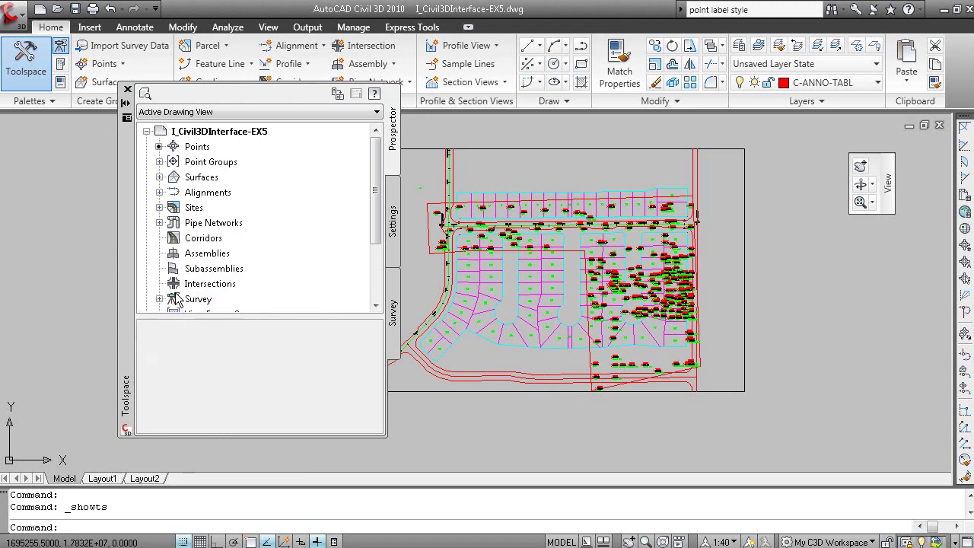
right_click(129, 226)
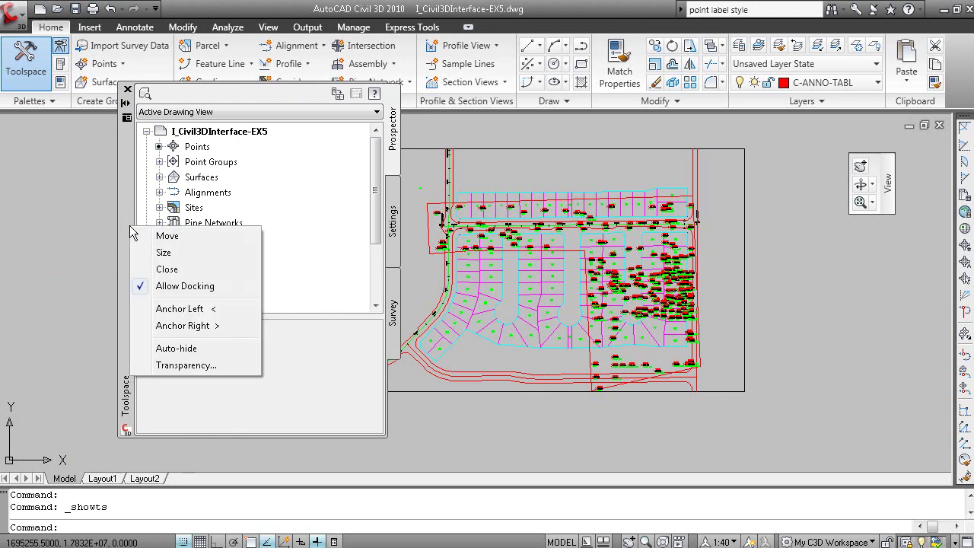
click(203, 308)
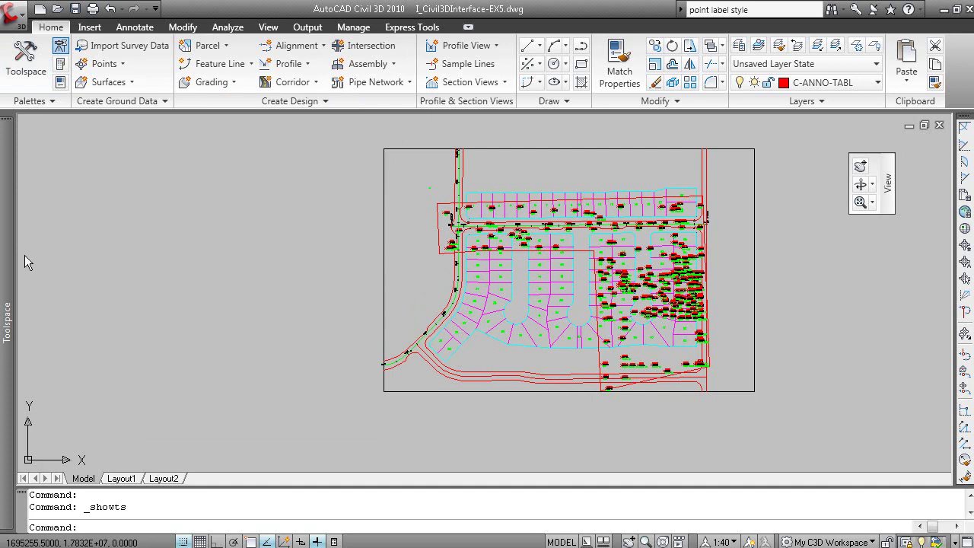
Step: Turn off Allow Docking for the anchored Toolspace and place it floating against the drawing area's left edge
mouse_move(4, 261)
right_click(11, 308)
right_click(24, 294)
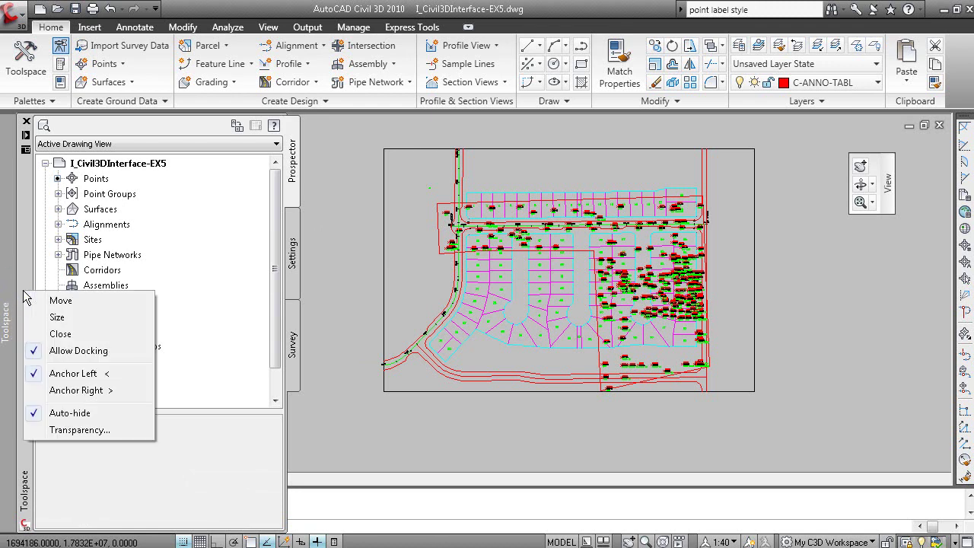
click(76, 350)
click(114, 314)
drag(117, 314, 14, 330)
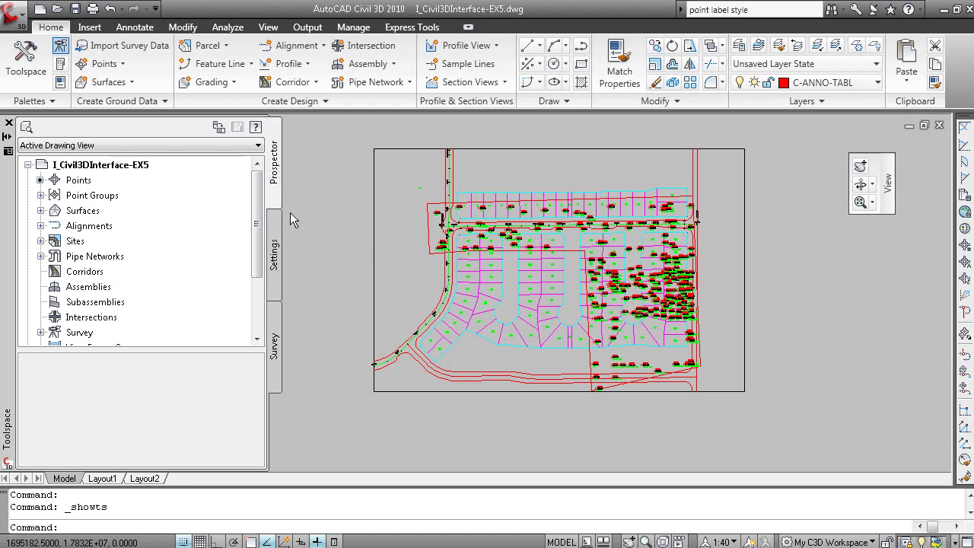
Step: Expand Point Groups, Surfaces and the EG surface in Prospector, and list the _All Points group in an enlarged item view
click(40, 194)
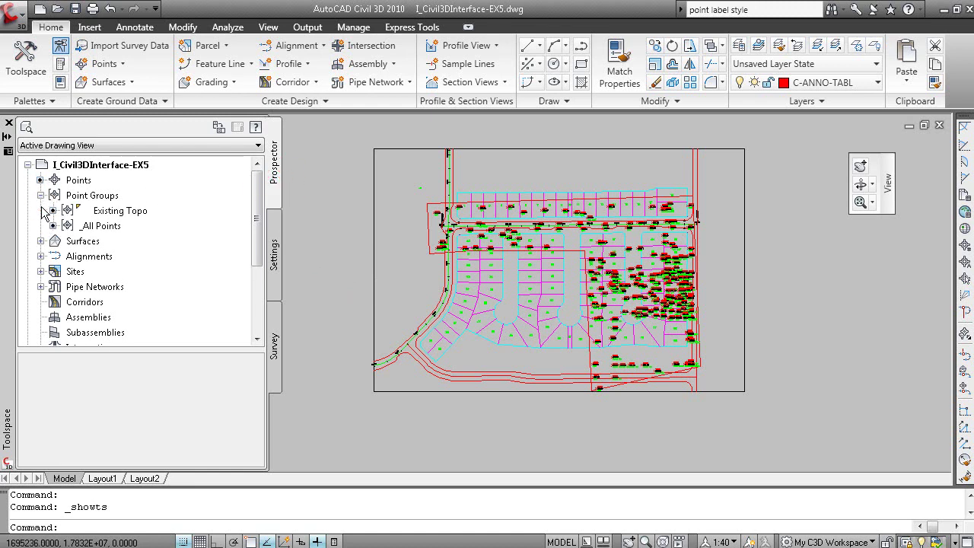
click(40, 241)
click(86, 257)
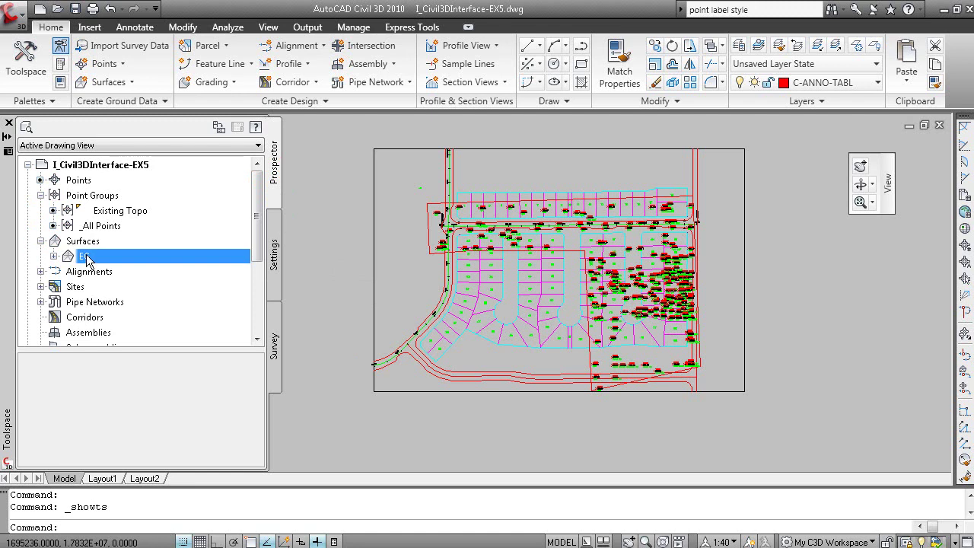
click(54, 256)
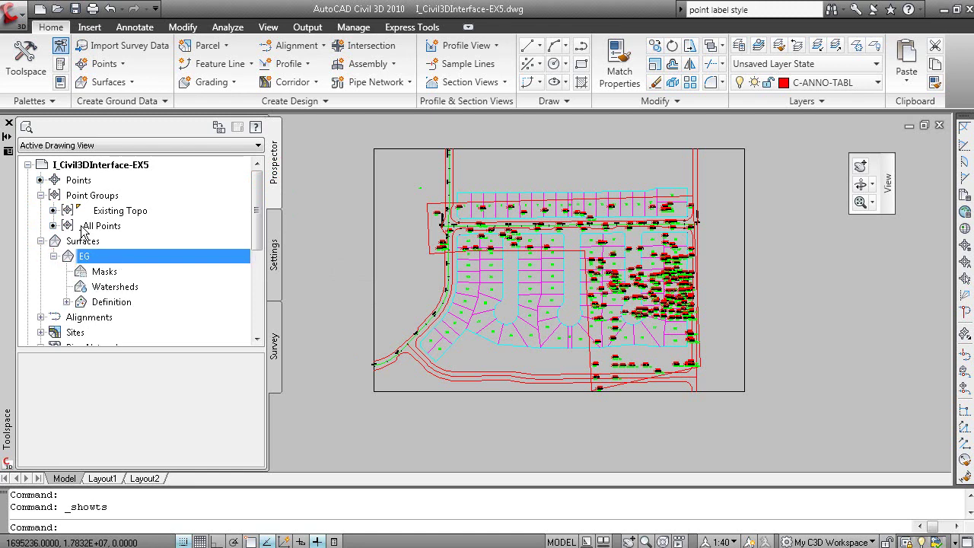
click(92, 226)
drag(148, 352, 141, 286)
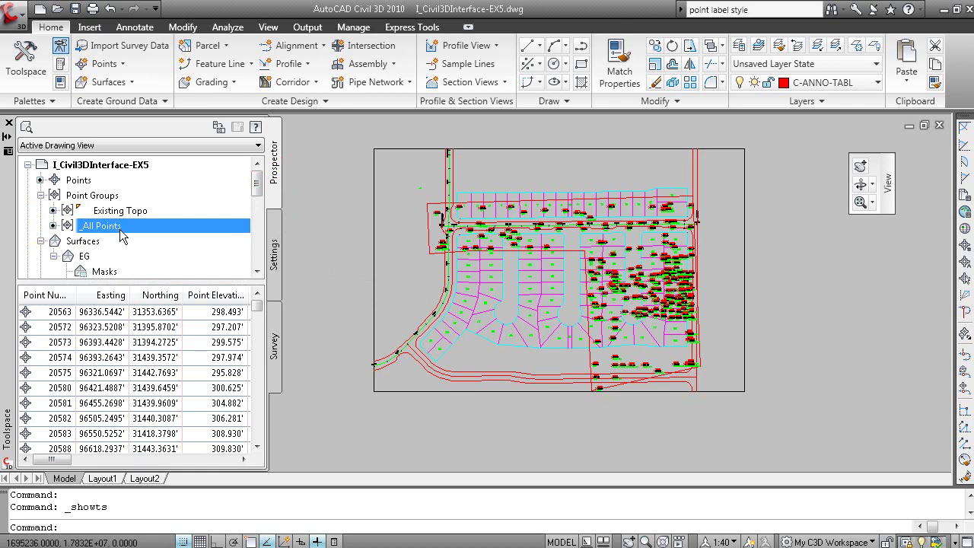
Step: Expand the Sites collection down to the Parcels collection of the Block Parcels site
drag(256, 184, 255, 202)
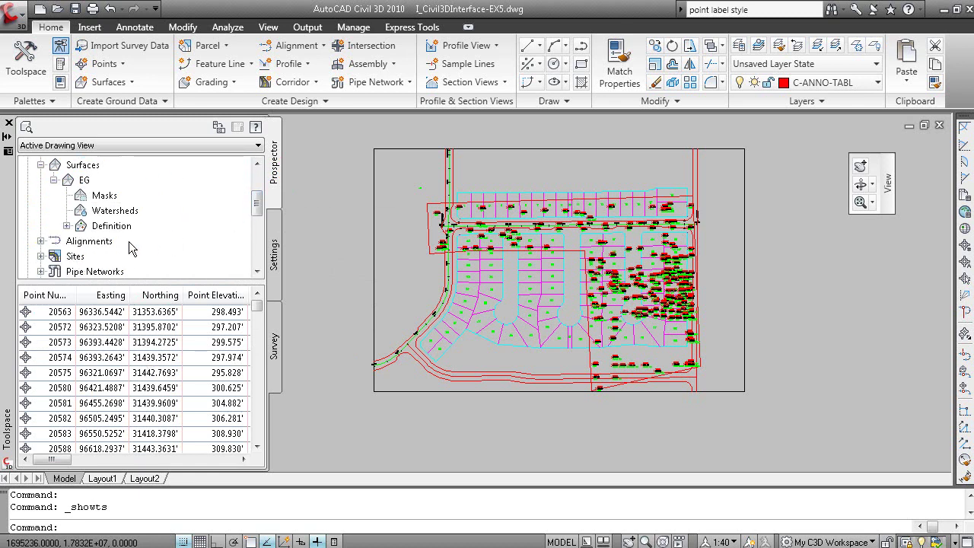
click(41, 256)
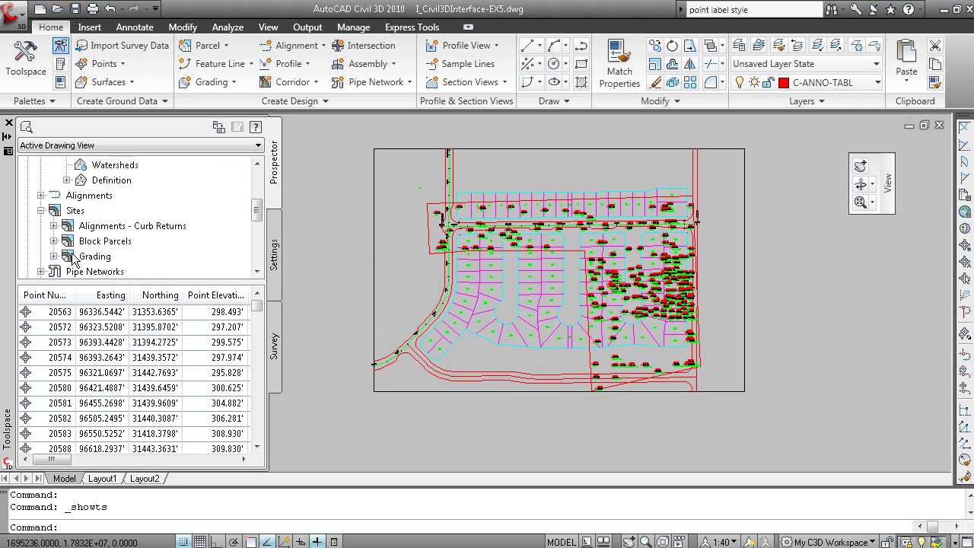
click(54, 240)
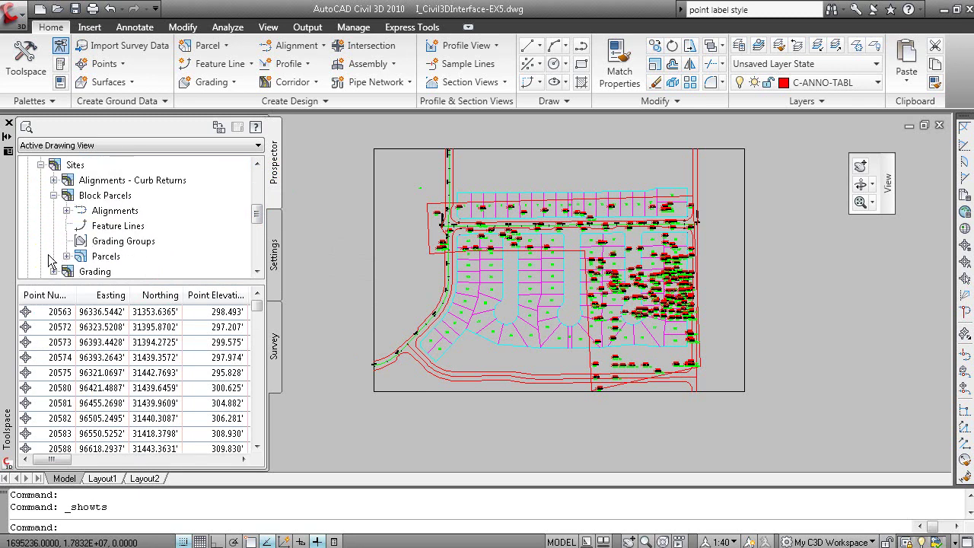
click(67, 256)
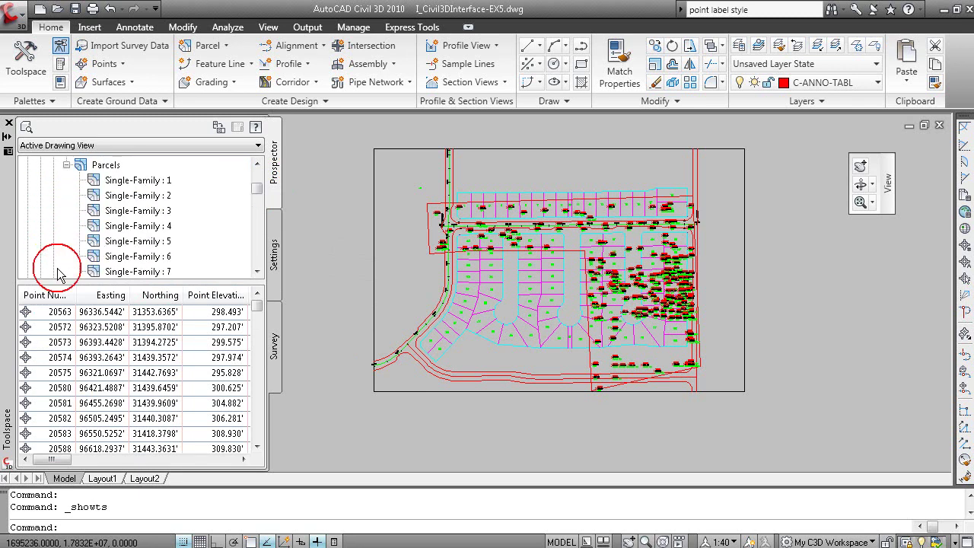
Step: Select the parcels Single-Family : 1 through Single-Family : 4 one after another to check their item view
click(135, 183)
click(140, 197)
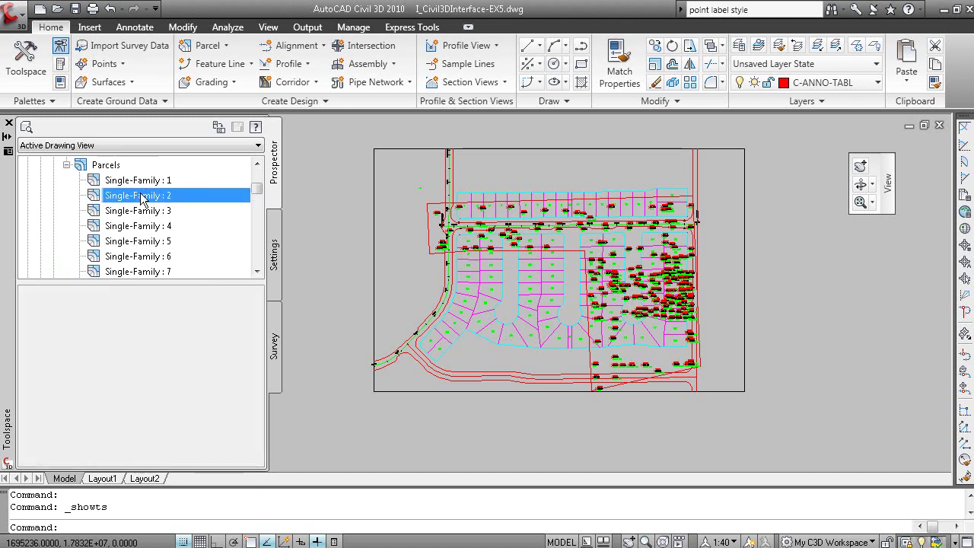
click(139, 211)
click(143, 225)
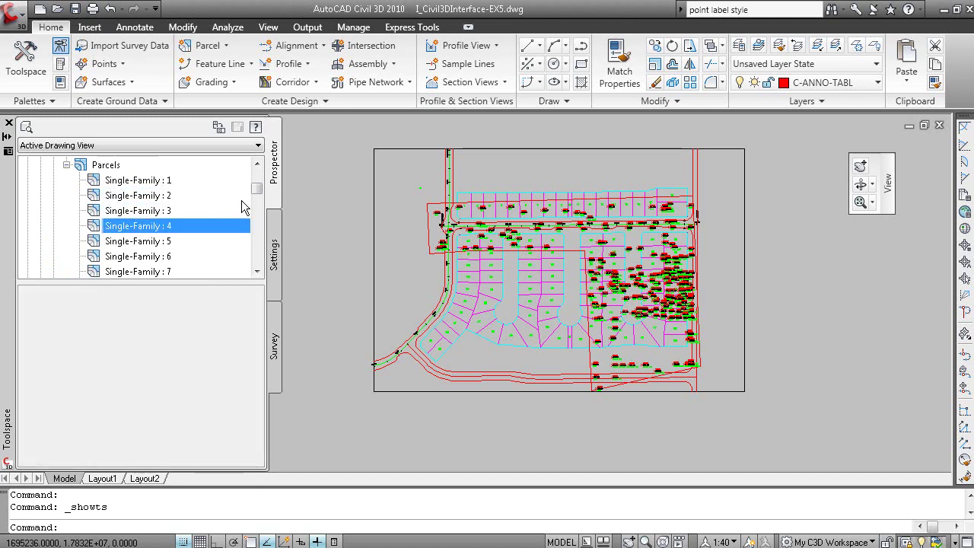
Step: Turn on the Prospector item preview and select the Single-Family : 1 parcel
drag(254, 193, 259, 181)
click(255, 270)
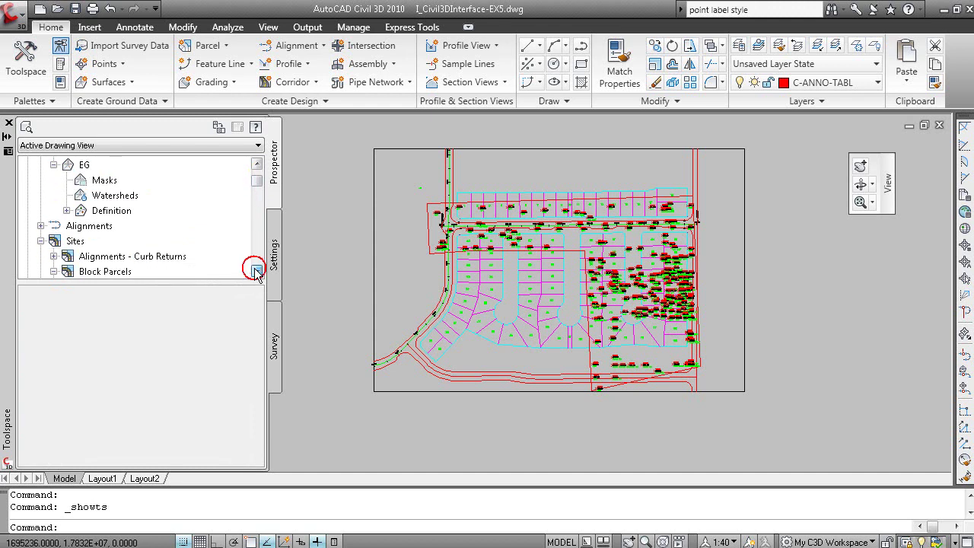
click(255, 270)
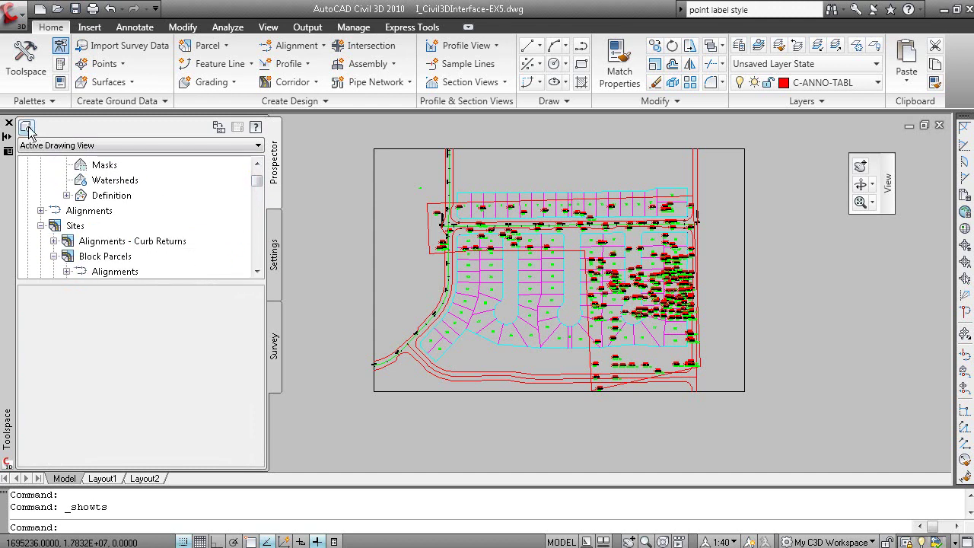
click(28, 129)
drag(256, 181, 258, 185)
click(156, 242)
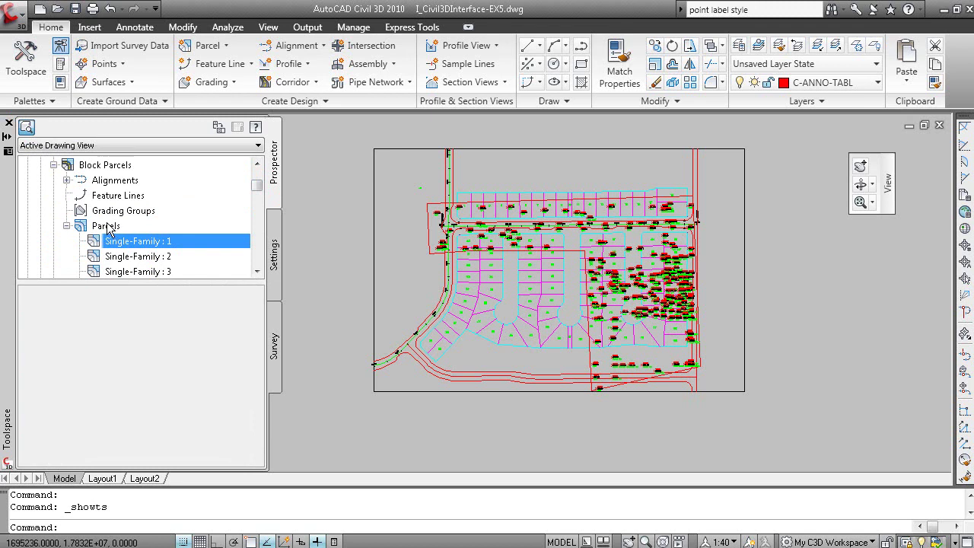
Step: Enable previews for the Parcels collection of the Block Parcels site
right_click(114, 167)
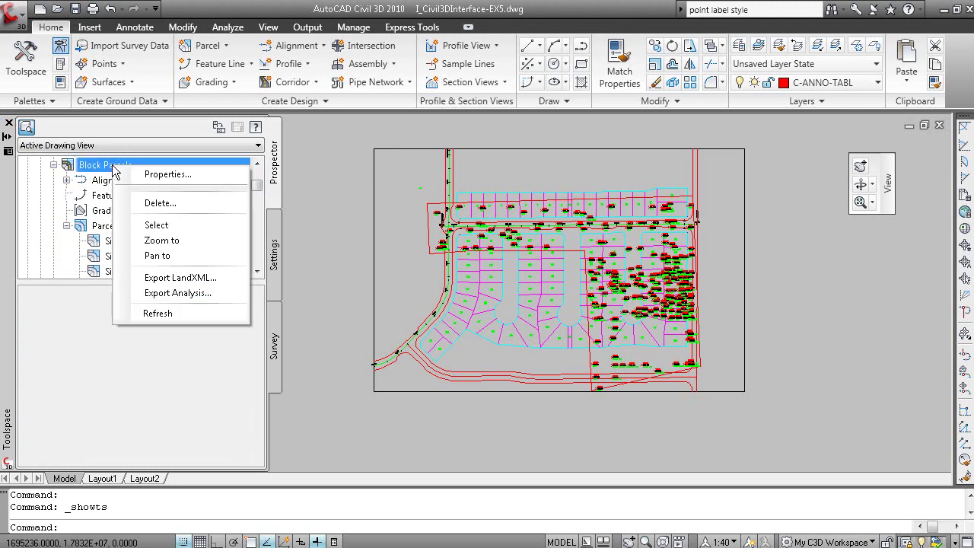
click(97, 227)
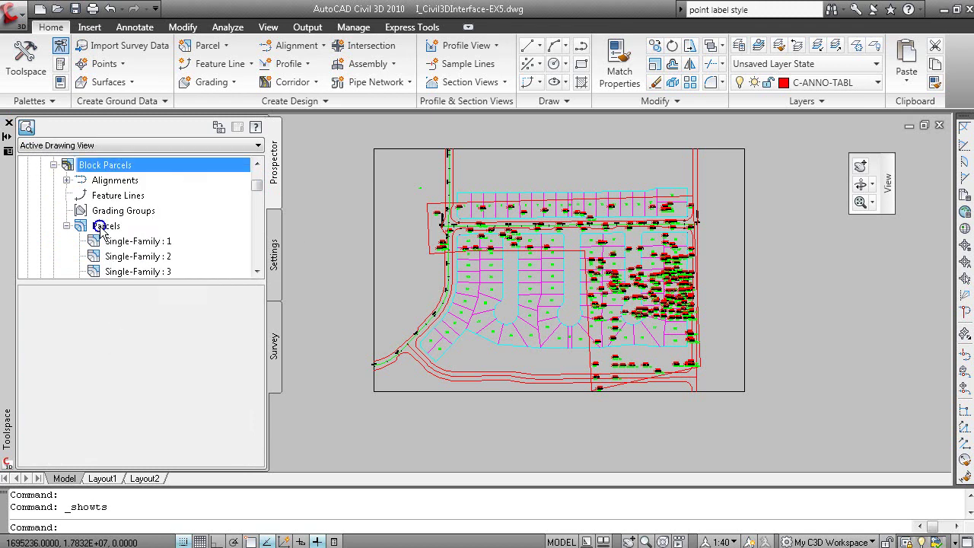
right_click(99, 226)
click(159, 294)
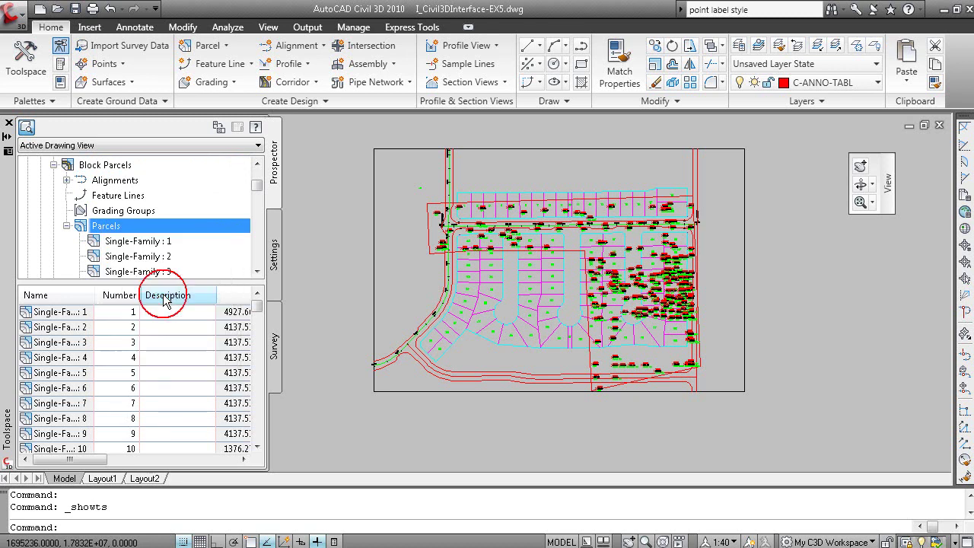
Step: Preview the Single-Family : 2 parcel and zoom the drawing to it
click(155, 256)
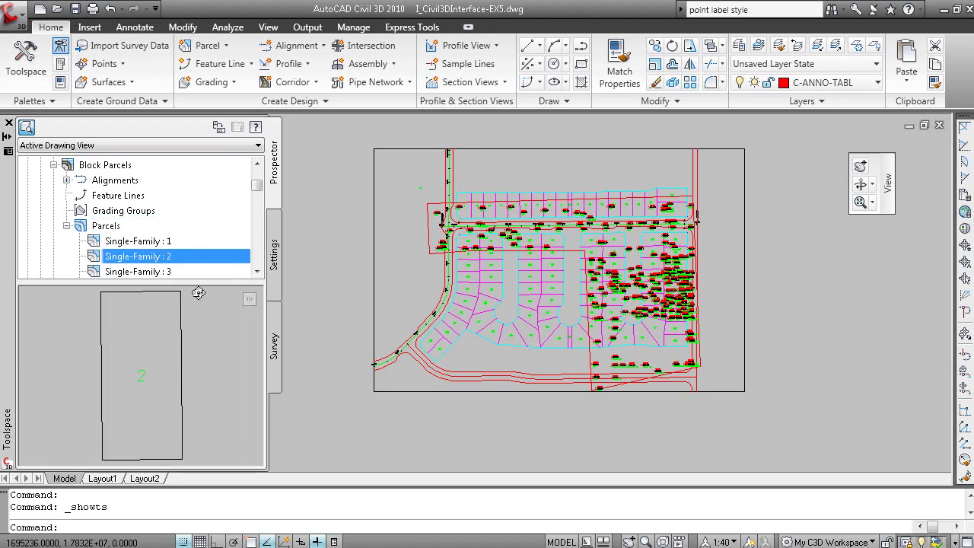
right_click(165, 257)
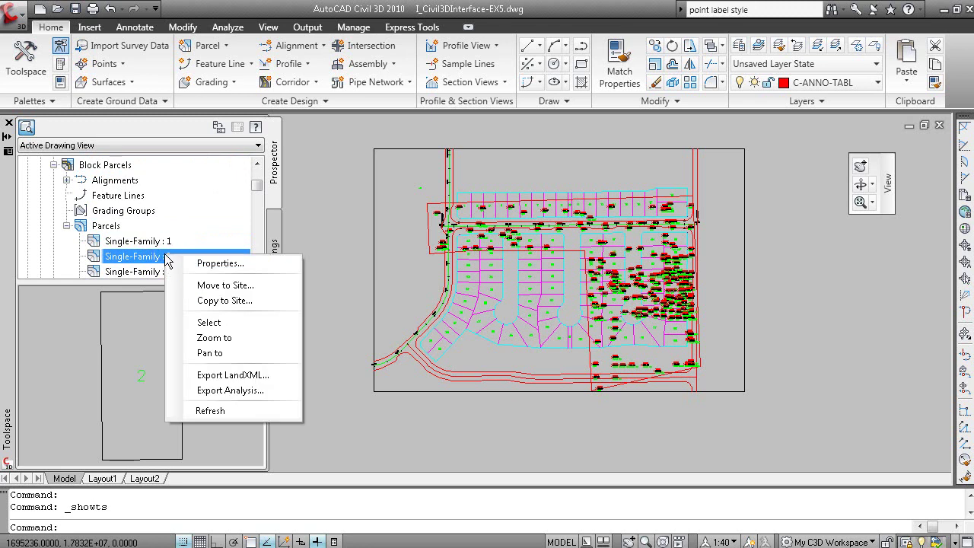
click(226, 339)
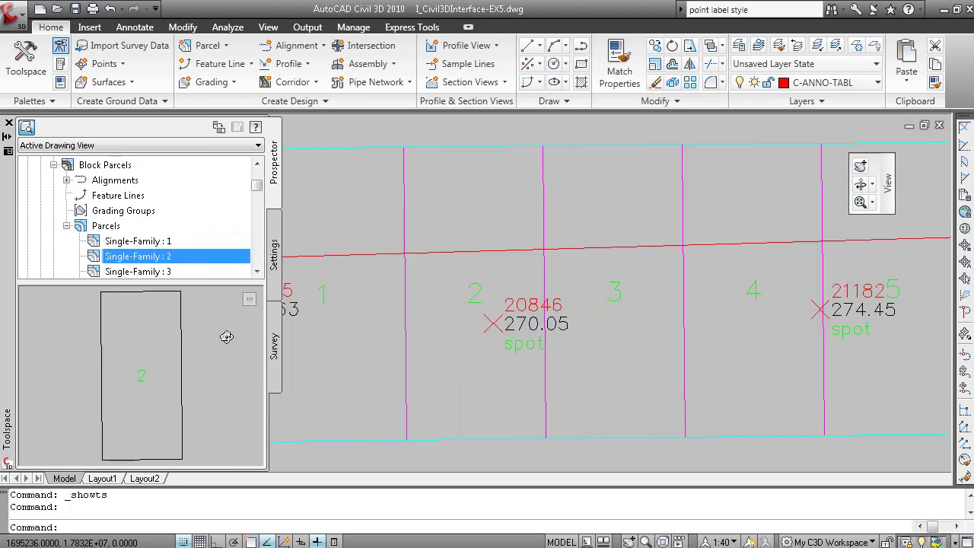
Step: Expand the Centerline Alignments collection in Prospector and select the 8th Avenue alignment
scroll(258, 184, up, 1)
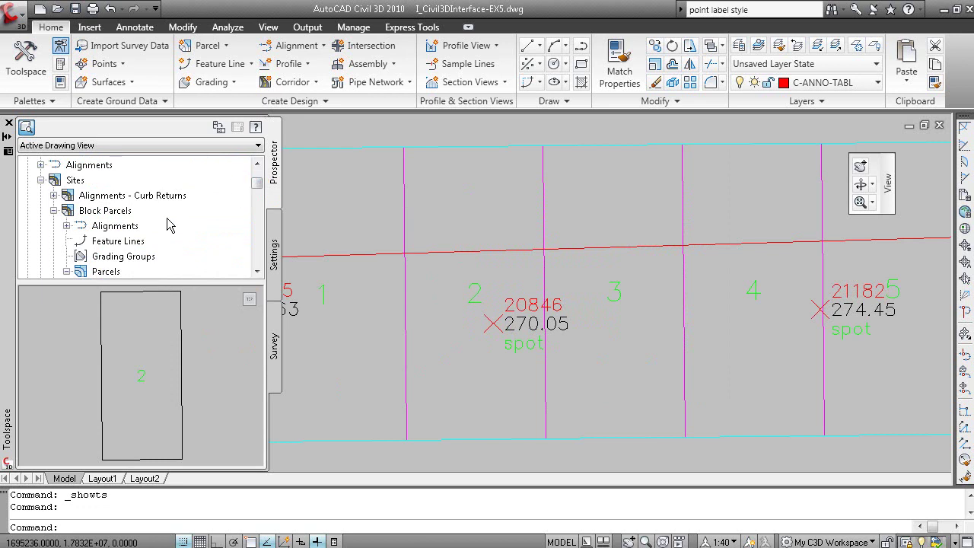
scroll(408, 298, down, 6)
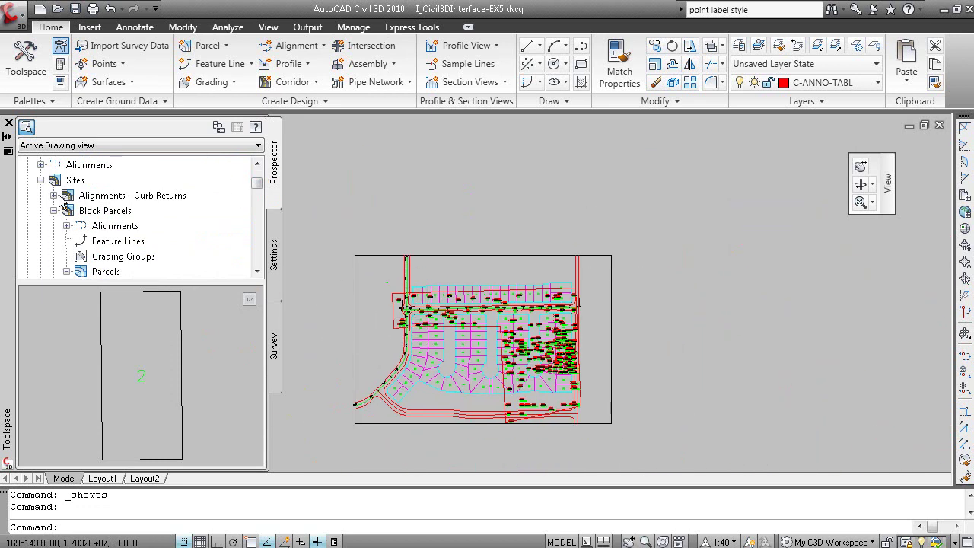
click(40, 164)
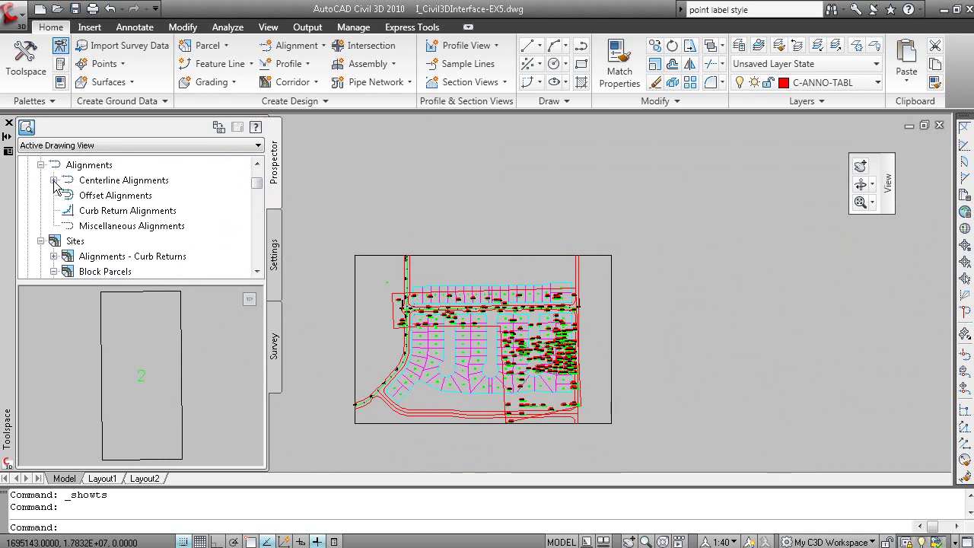
click(53, 180)
click(122, 183)
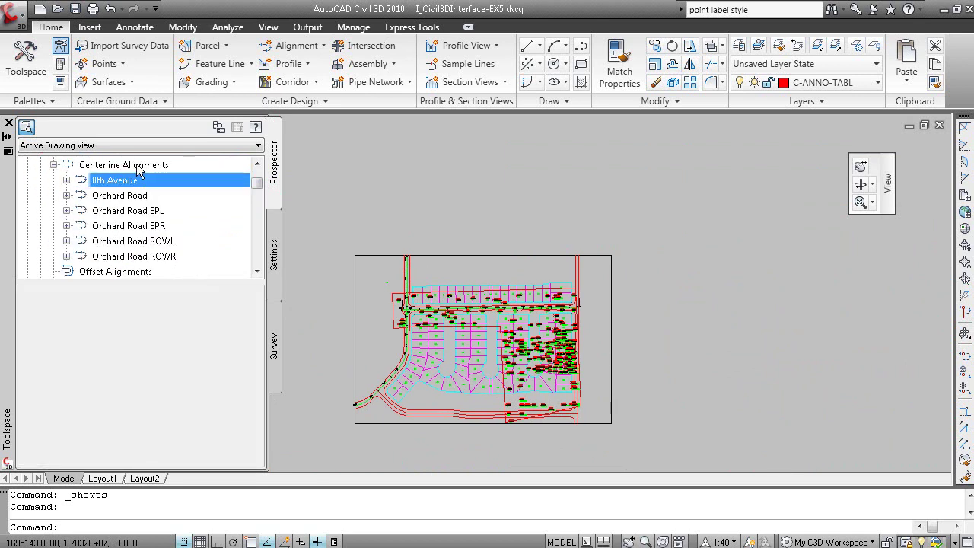
Step: Enable previews for the Alignments collection in Prospector
drag(257, 185, 258, 182)
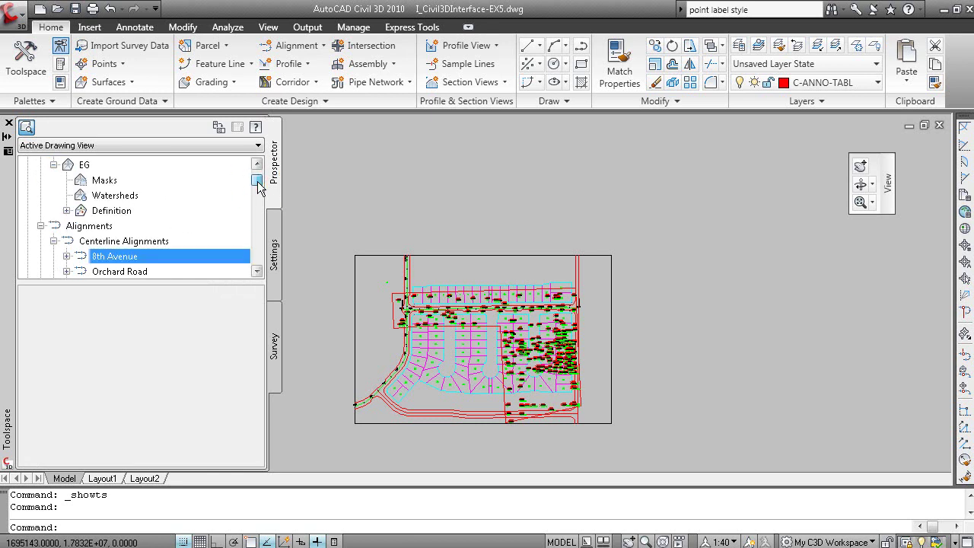
right_click(93, 227)
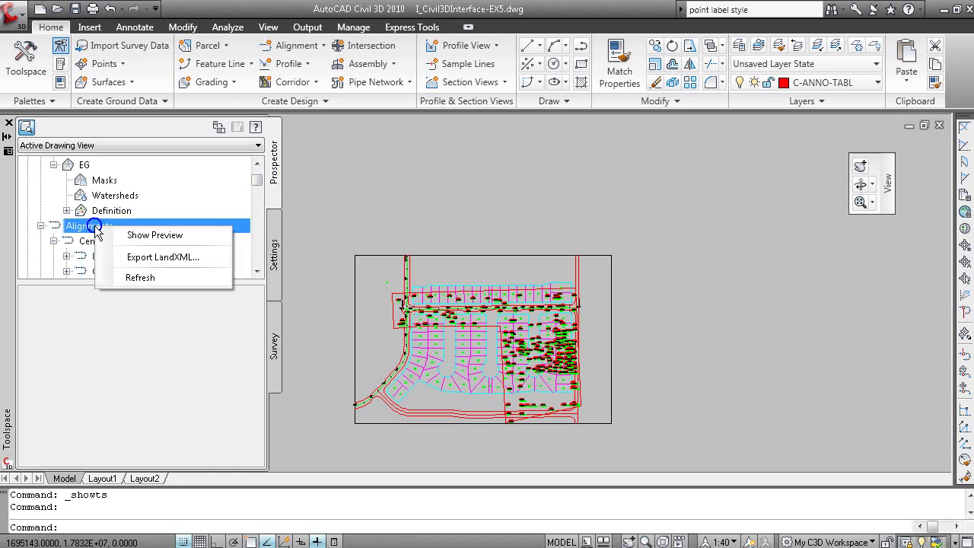
click(174, 241)
Step: Preview the 8th Avenue alignment and zoom the drawing to it
click(134, 260)
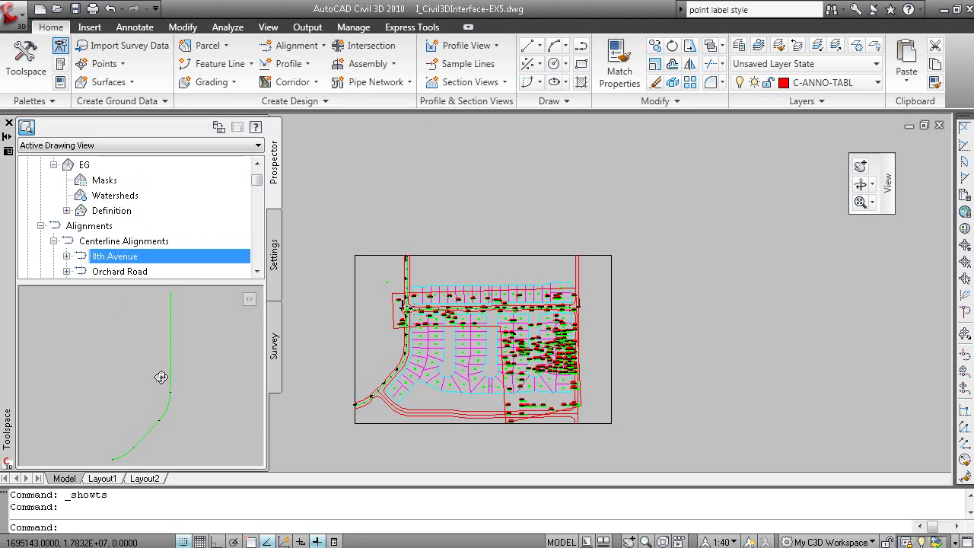
right_click(149, 261)
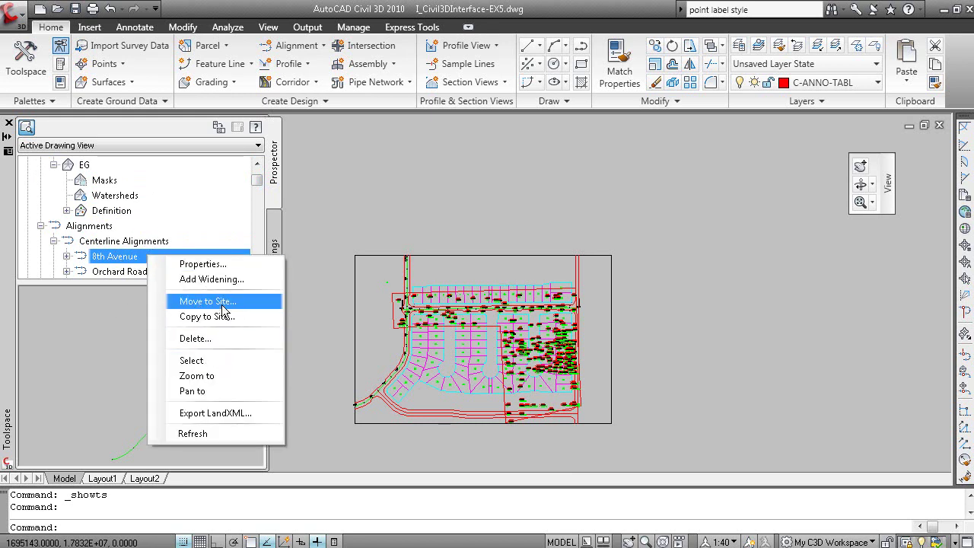
click(222, 375)
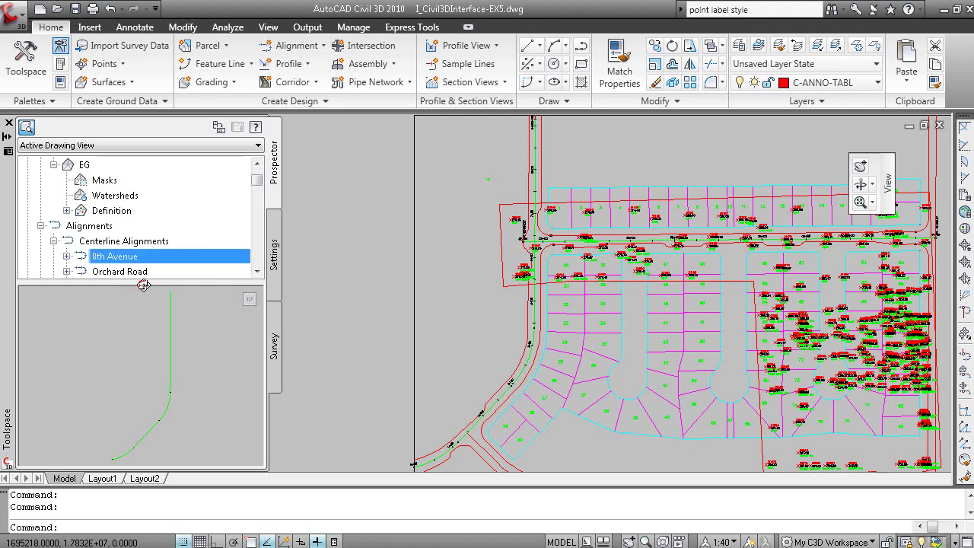
Step: Show the drawing's Settings tree, expand Surface and its Surface Styles to view them, and collapse Surface again
click(274, 262)
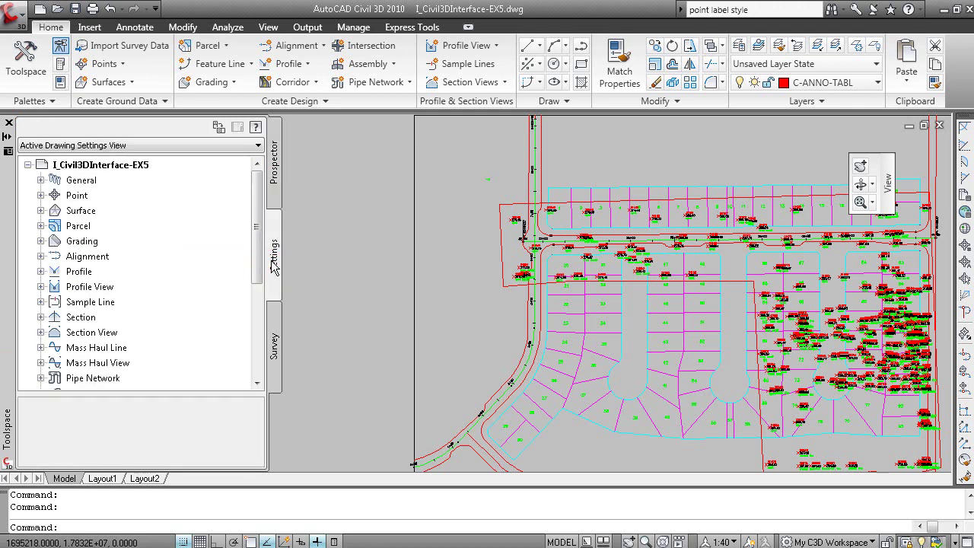
click(41, 212)
click(54, 226)
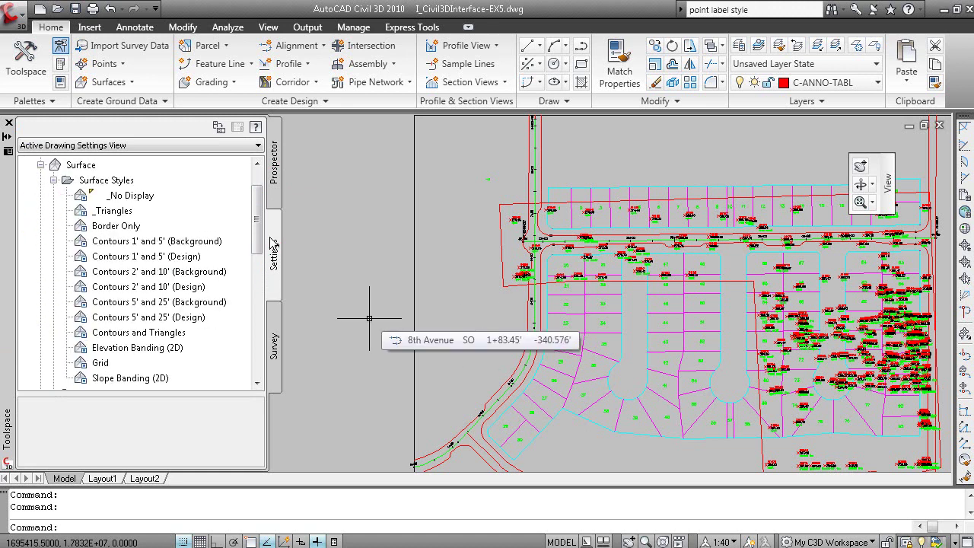
click(41, 166)
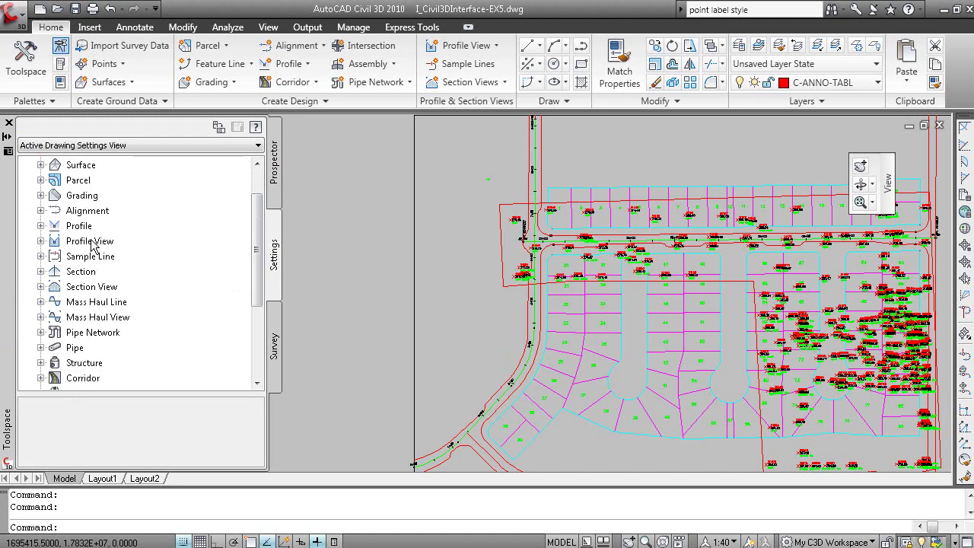
Step: Expand Alignment and its Label Styles in the settings tree to view the categories, and collapse Alignment again
click(41, 211)
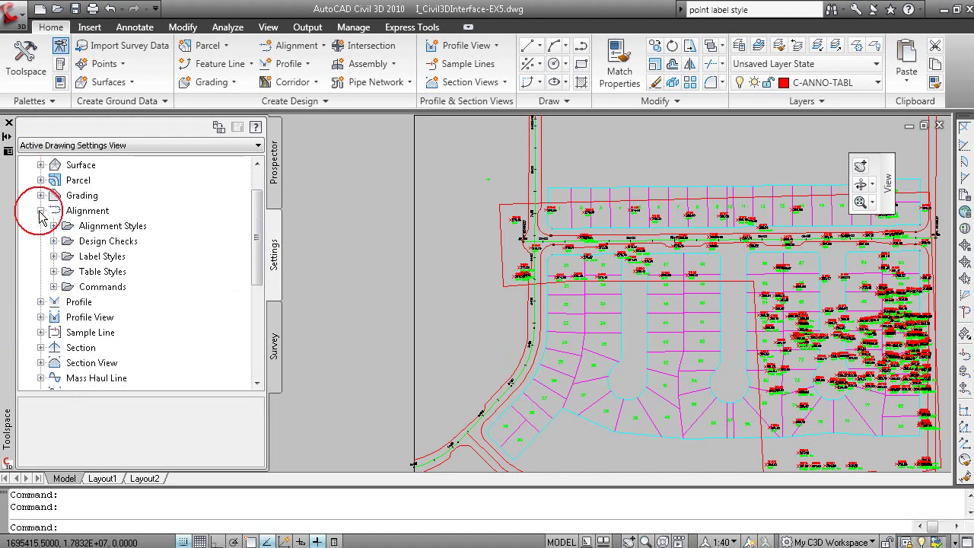
click(54, 256)
drag(259, 242, 258, 229)
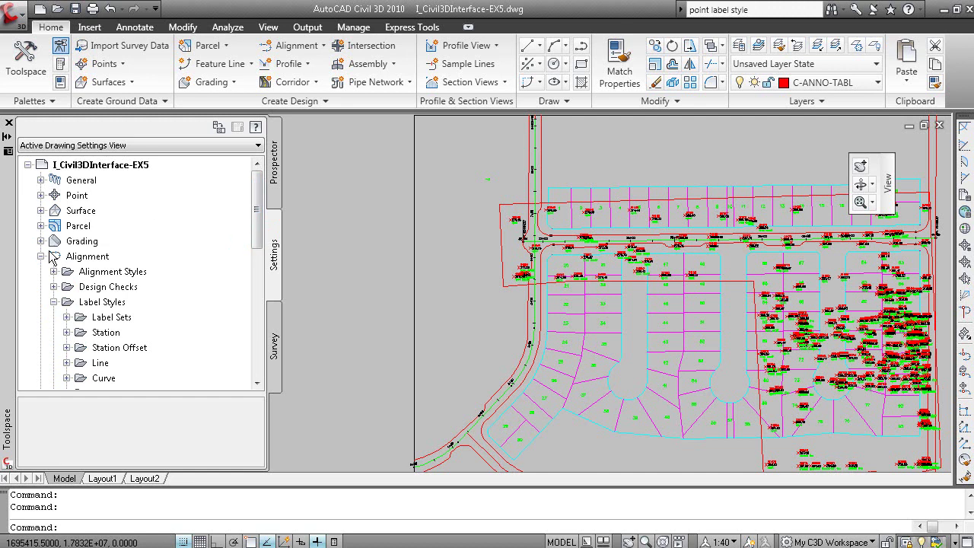
click(41, 257)
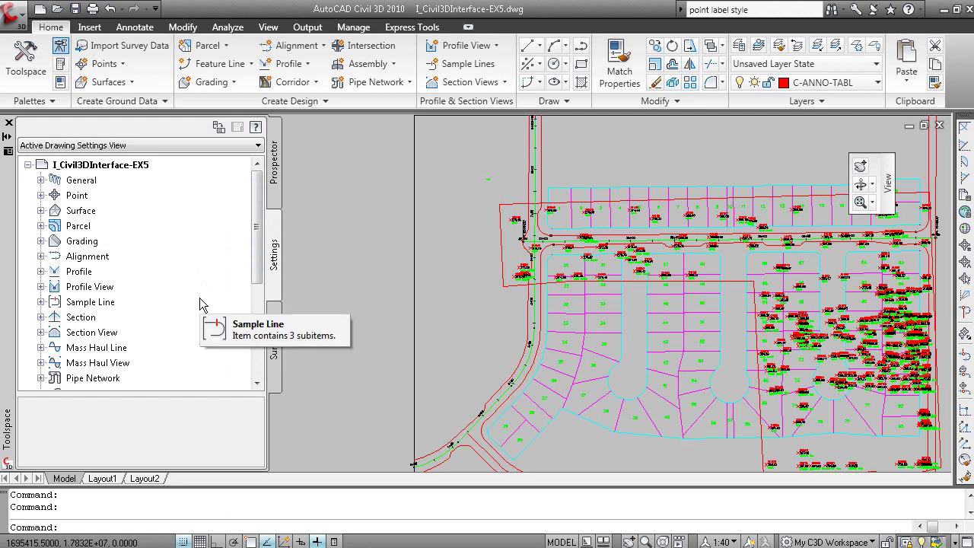
Step: Show the Survey part of Toolspace, and close and reopen it with the Survey Toolspace toggle
click(275, 365)
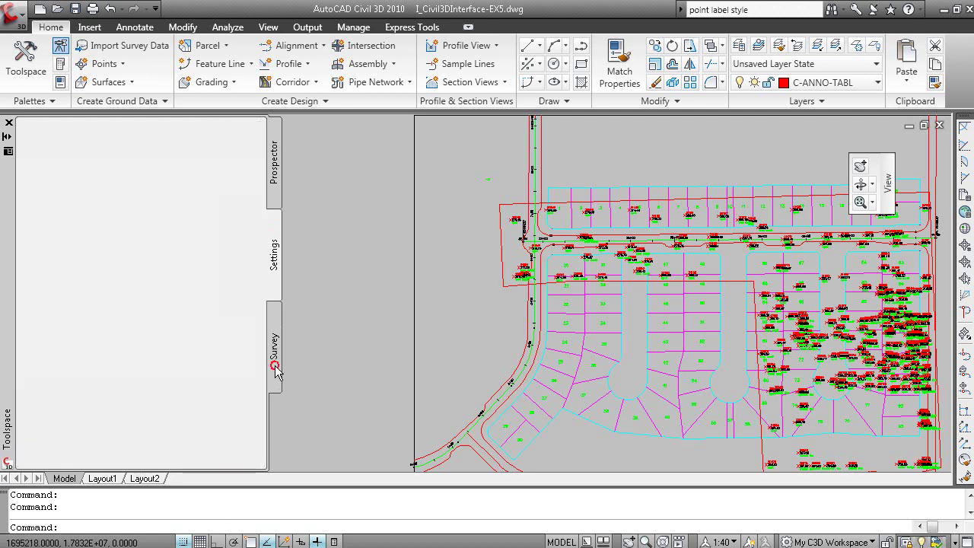
click(61, 47)
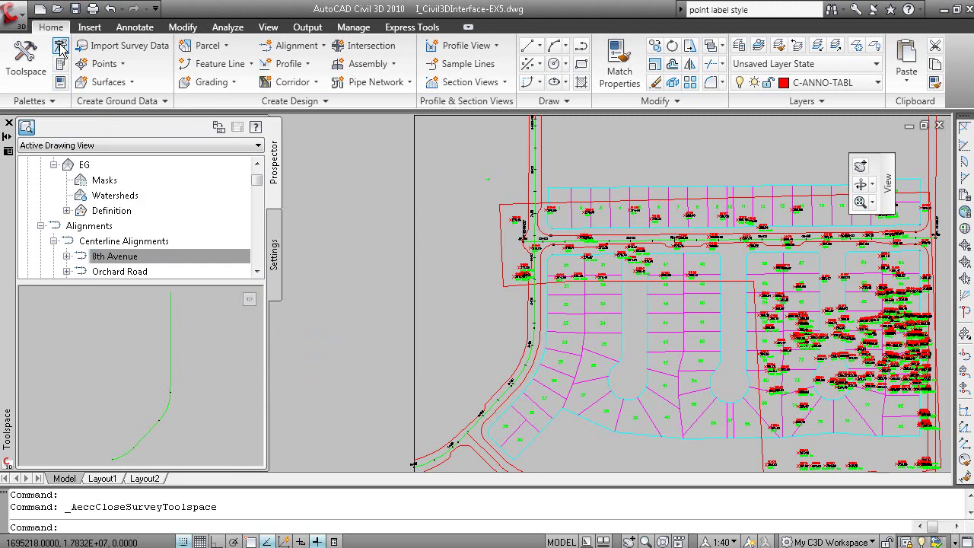
click(61, 47)
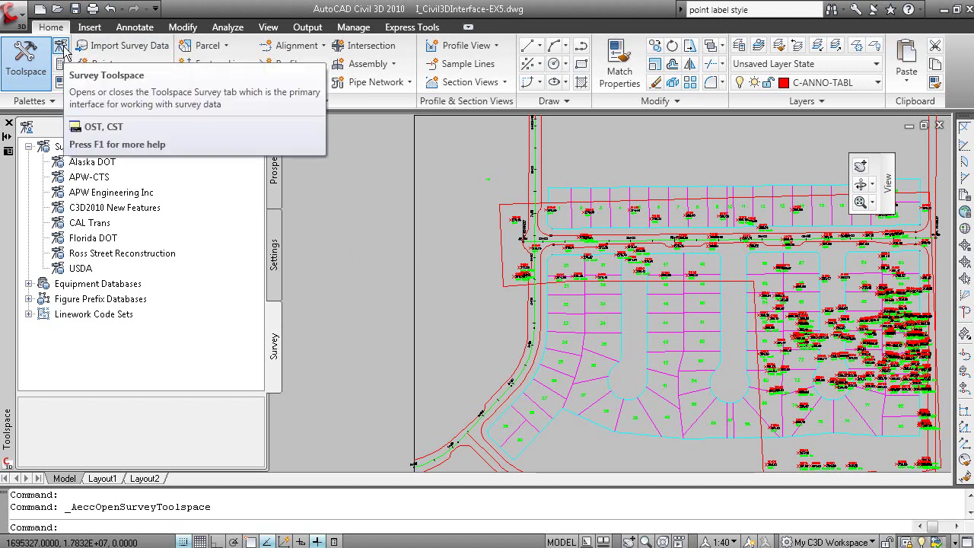
Step: Close the Survey Toolspace with the CST command and reopen it with the OST command
text(cst)
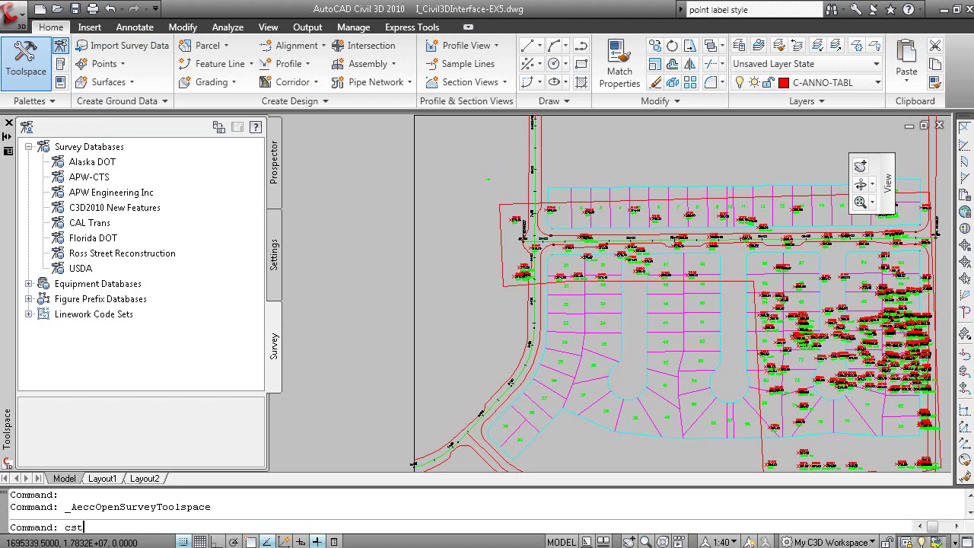
key(Return)
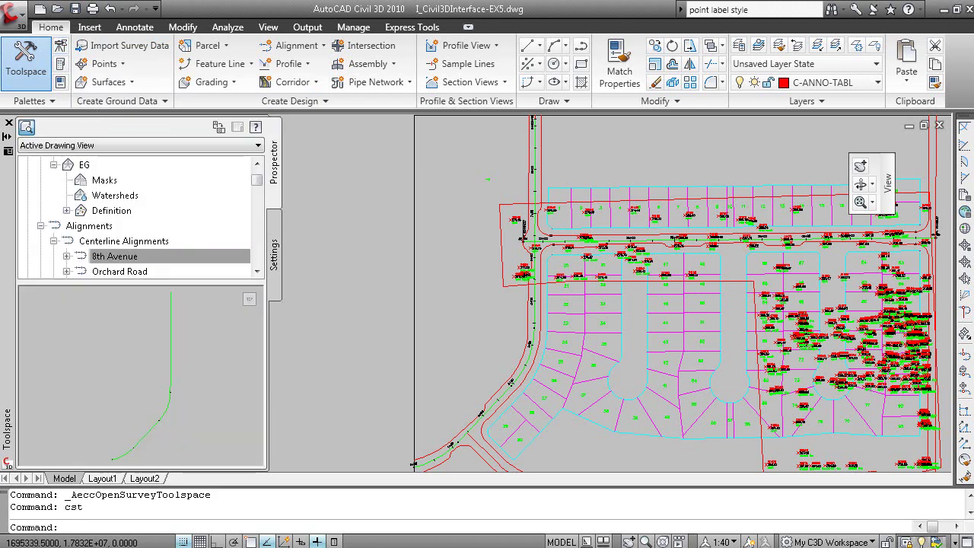
text(ost)
key(Return)
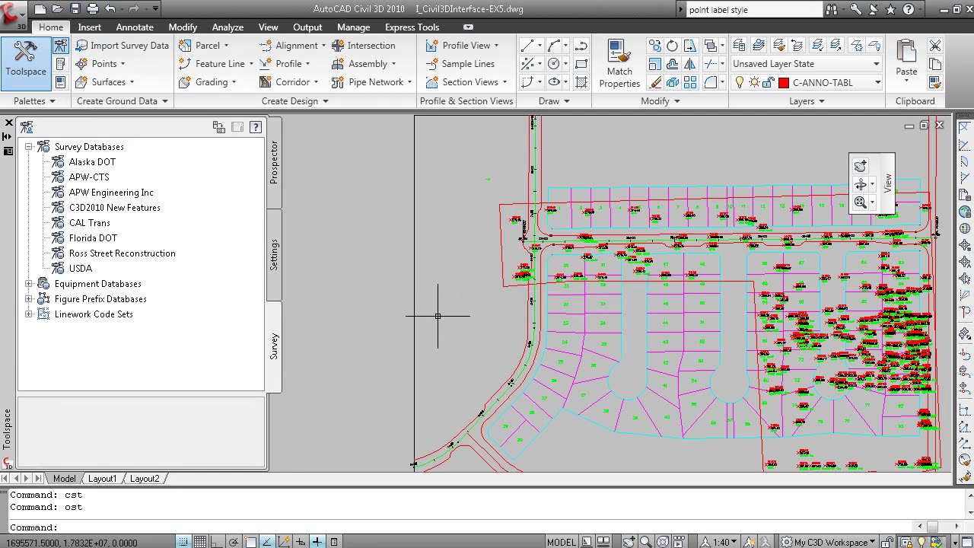
Step: Switch to the PowerPoint Viewer slide show, advance to the slide about the Settings tab, and return to AutoCAD Civil 3D
key(alt+Tab)
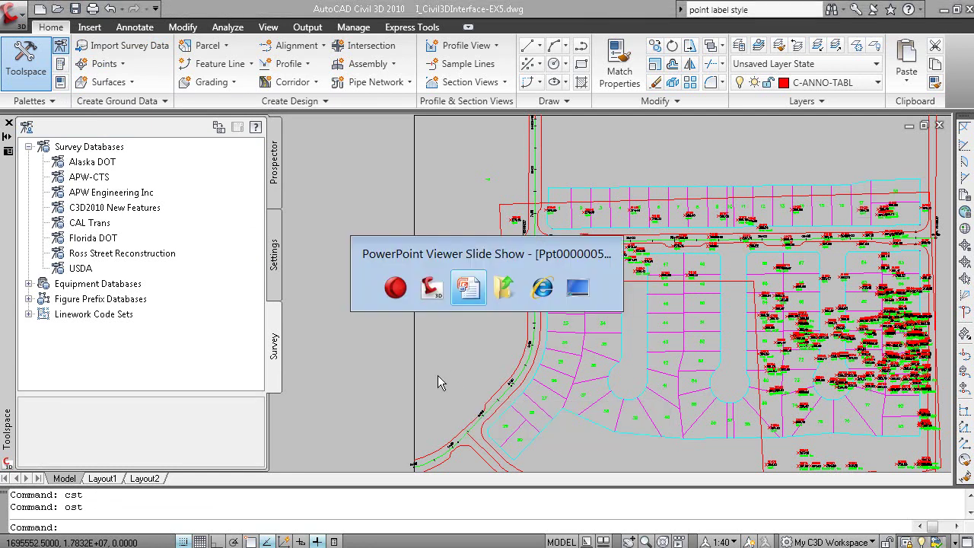
click(358, 271)
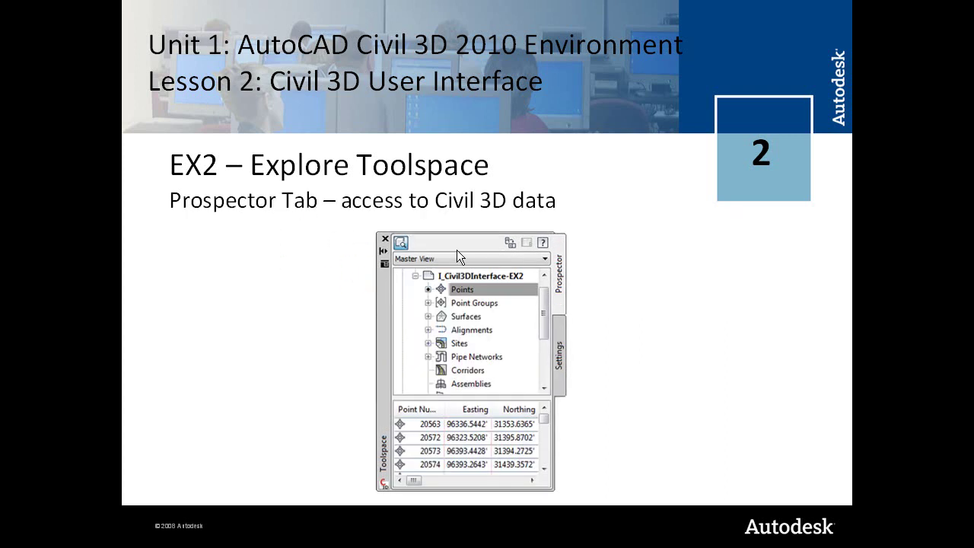
click(298, 284)
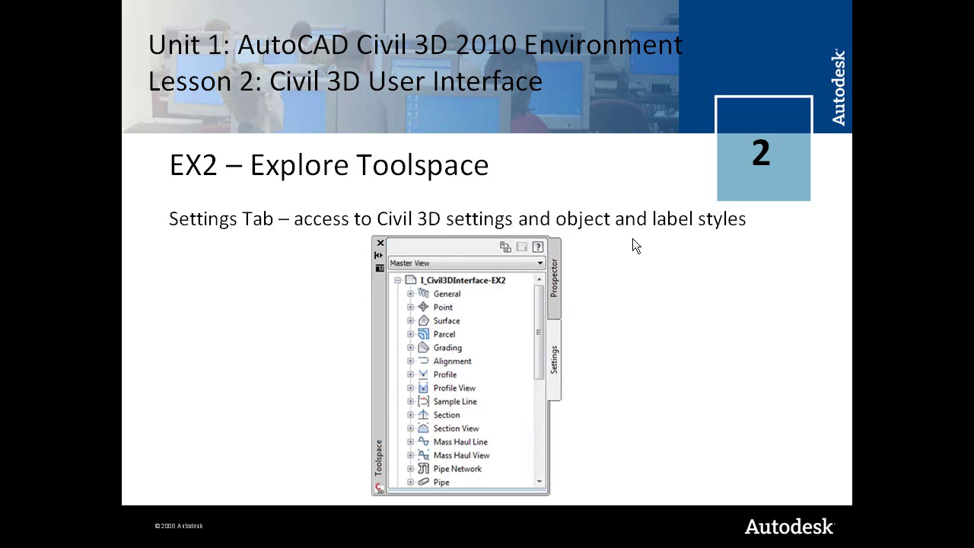
key(alt+Tab)
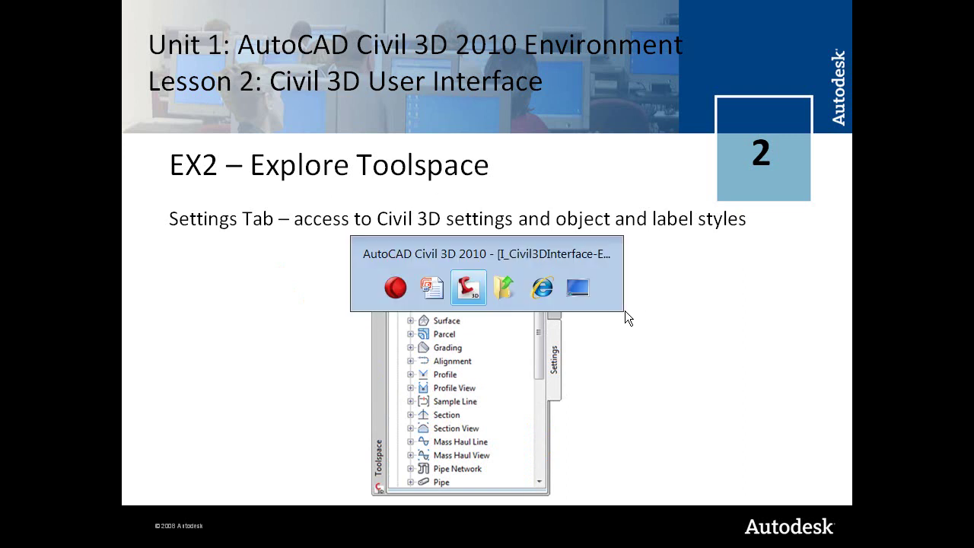
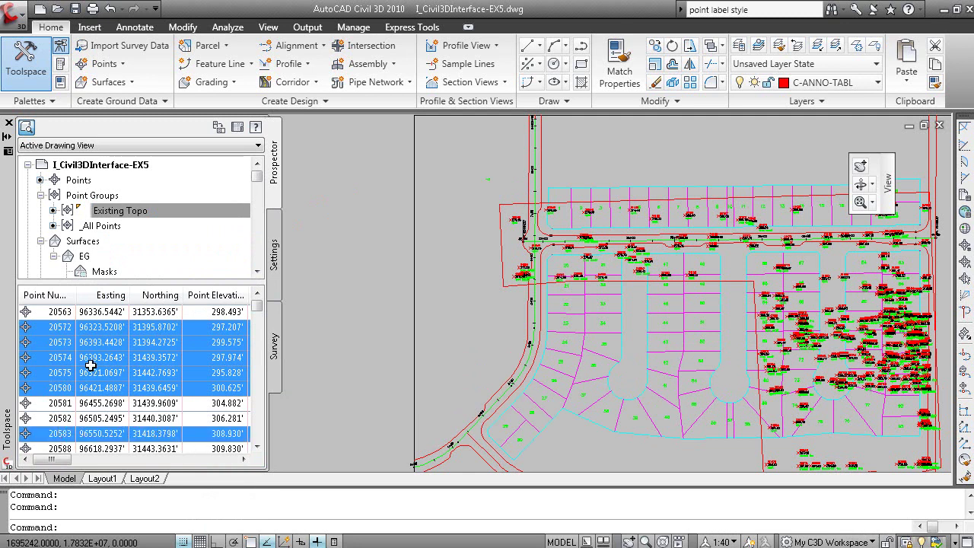
Step: Open the selected Existing Topo points 20572 to 20575, 20580 and 20583 in the Point Editor, and close the Panorama window
right_click(53, 342)
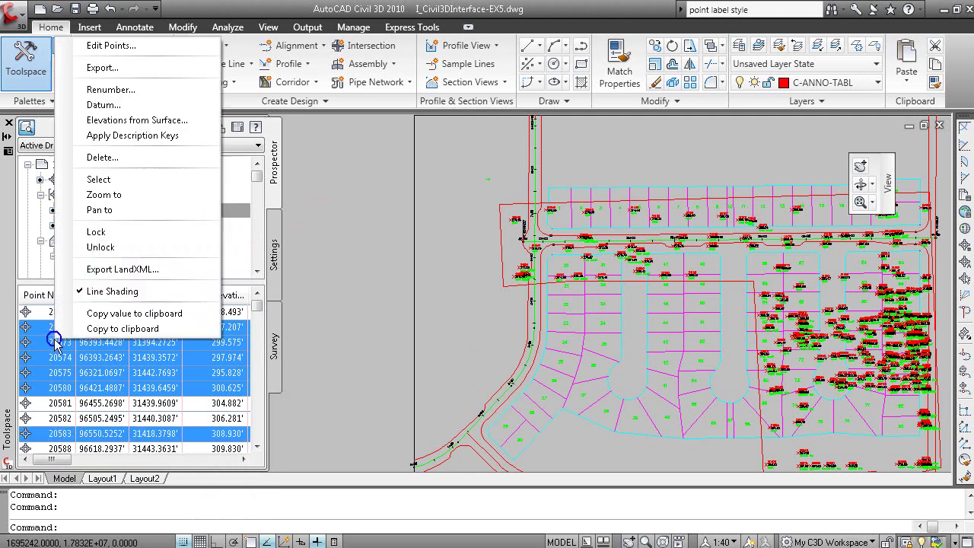
click(126, 44)
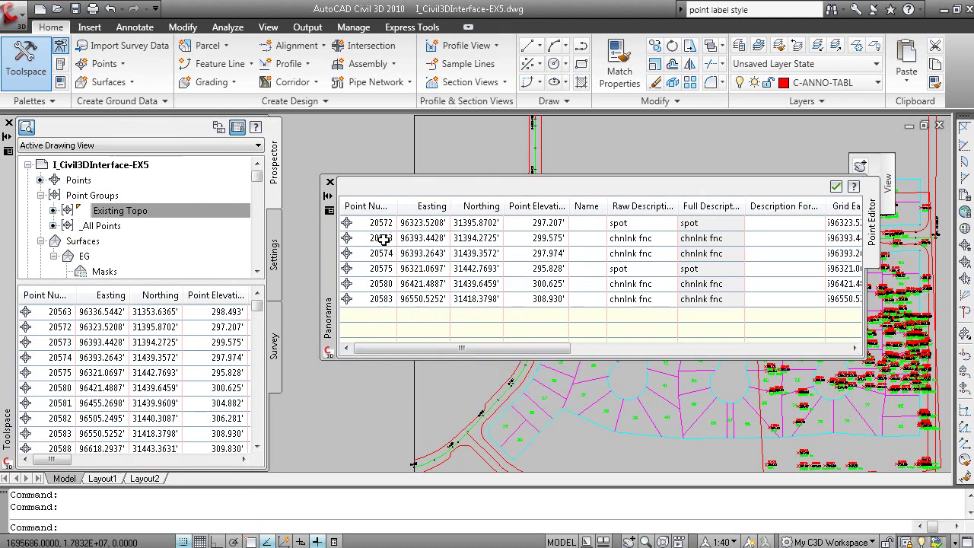
click(329, 183)
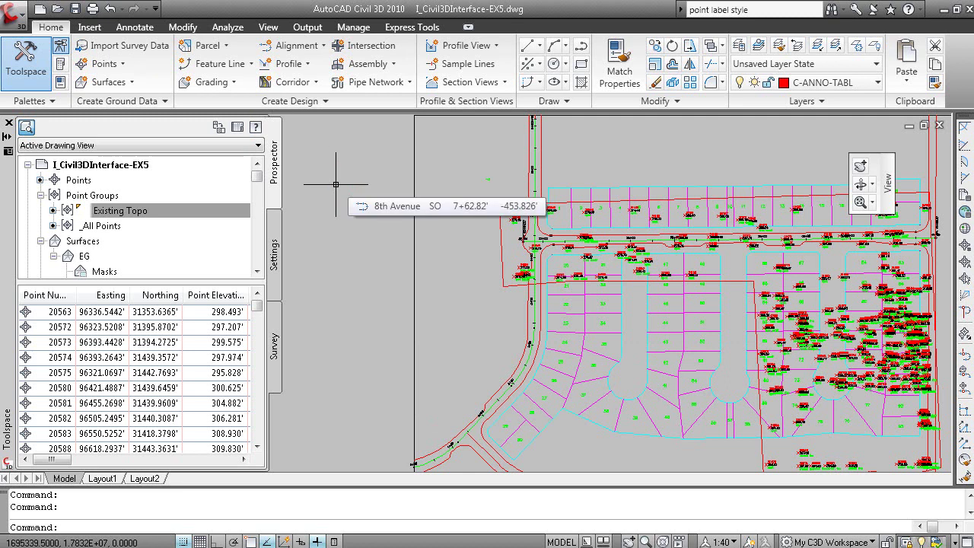
Step: Expand the Description Key Sets in the Point settings and open the keys of the Civil 3D set for editing
click(273, 281)
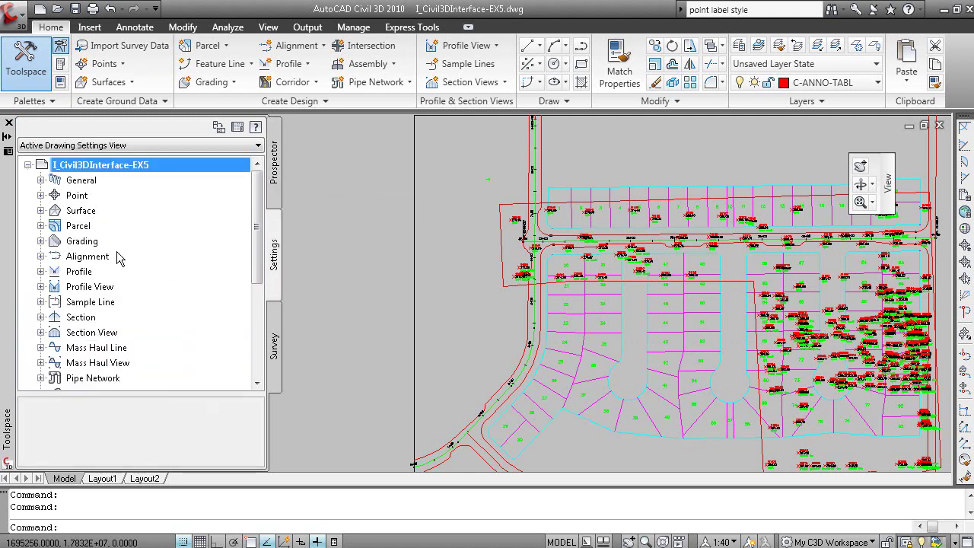
double_click(76, 195)
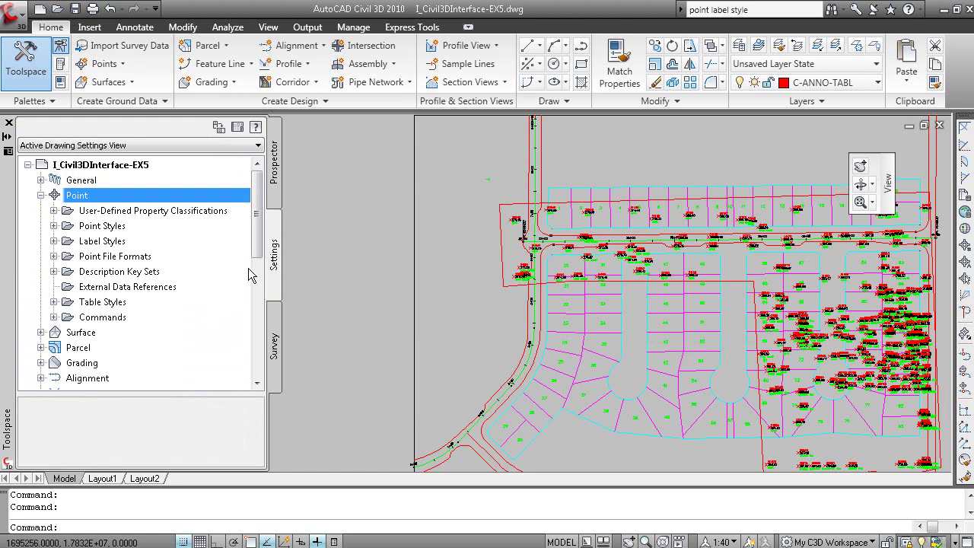
click(109, 272)
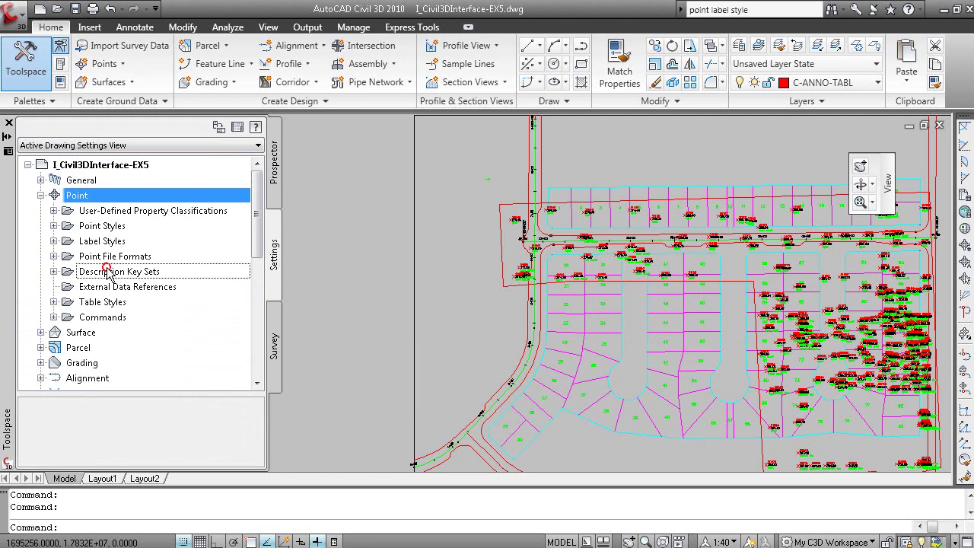
double_click(67, 273)
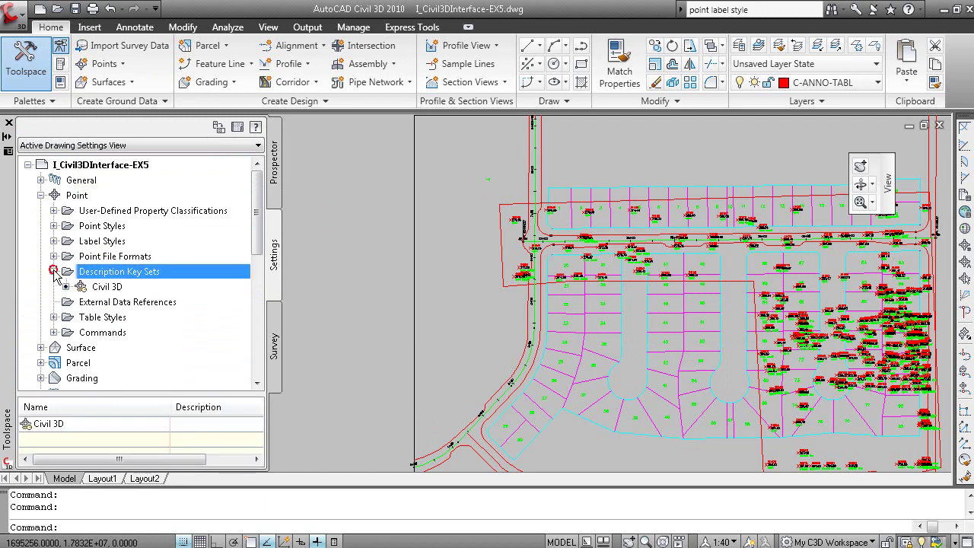
right_click(104, 288)
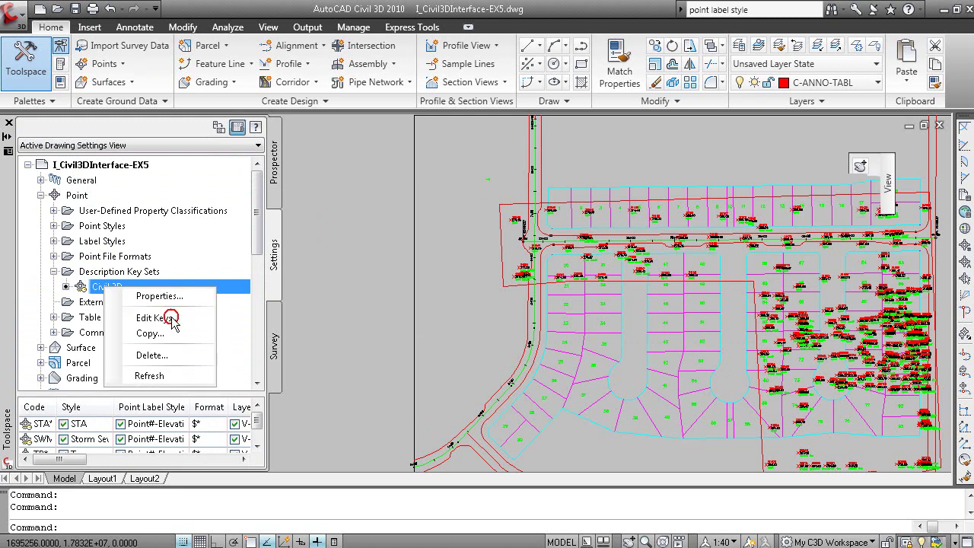
click(154, 318)
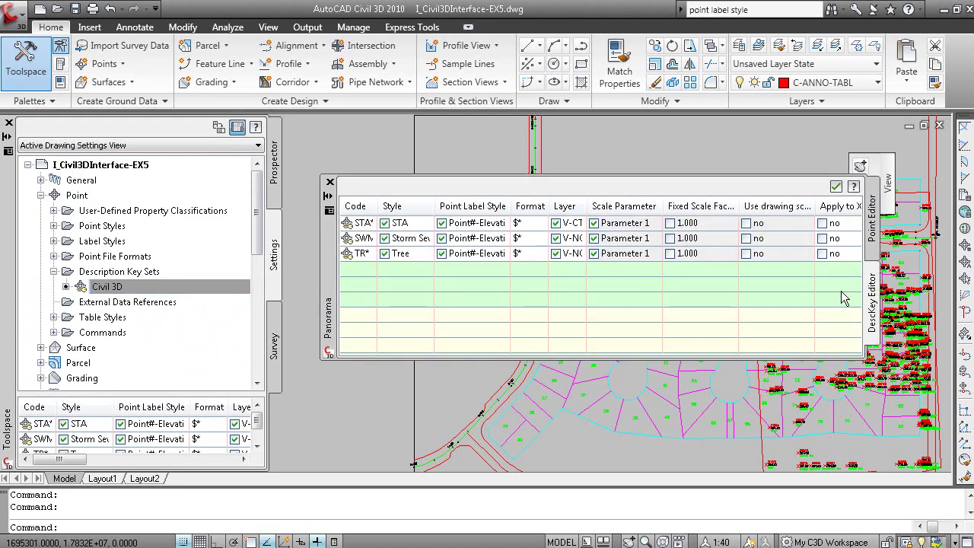
Step: Show the Point Editor vista in Panorama and close it, then close the Panorama window with the DescKey Editor
click(875, 251)
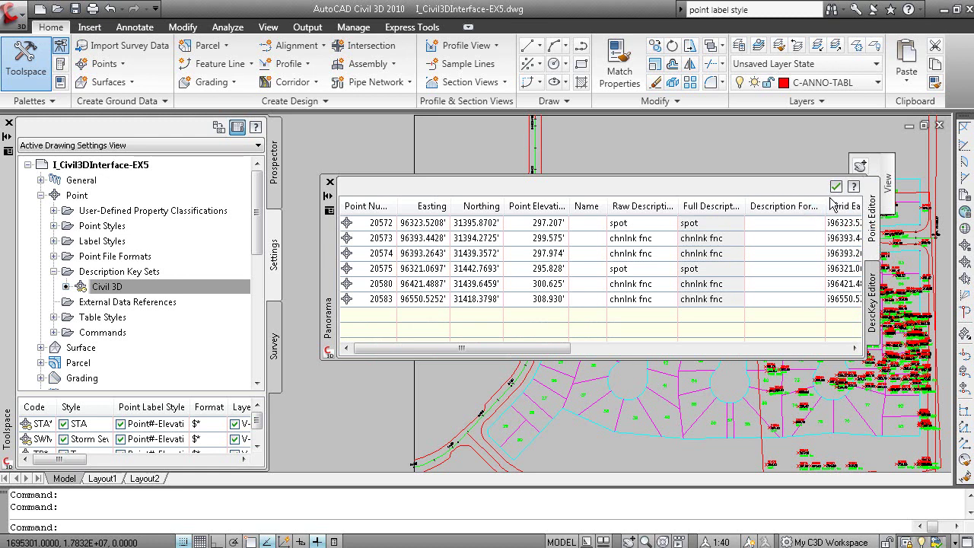
click(869, 251)
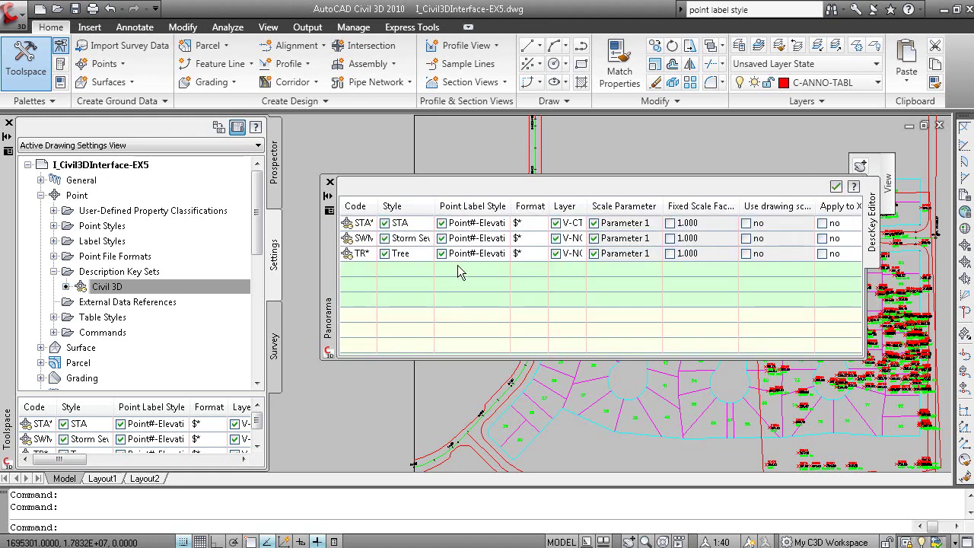
drag(329, 282, 311, 283)
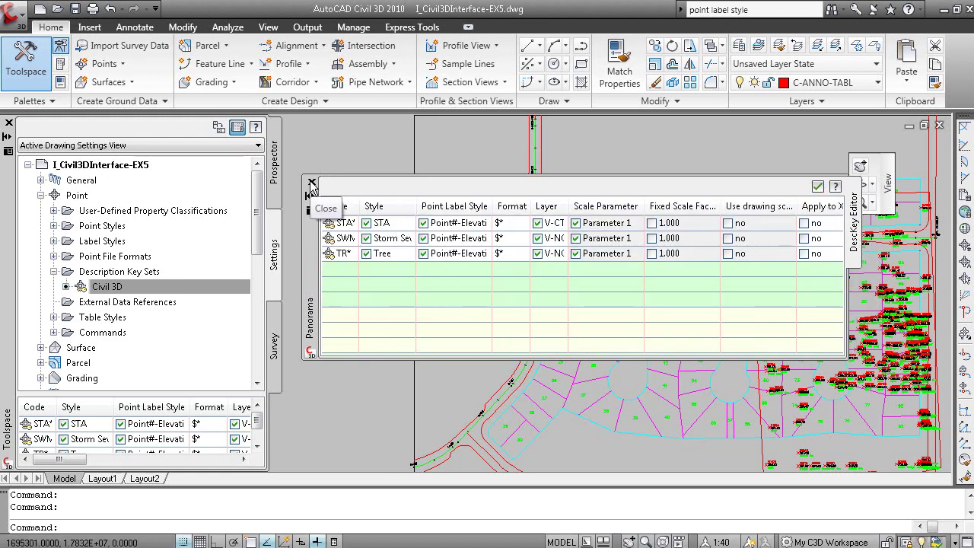
click(311, 182)
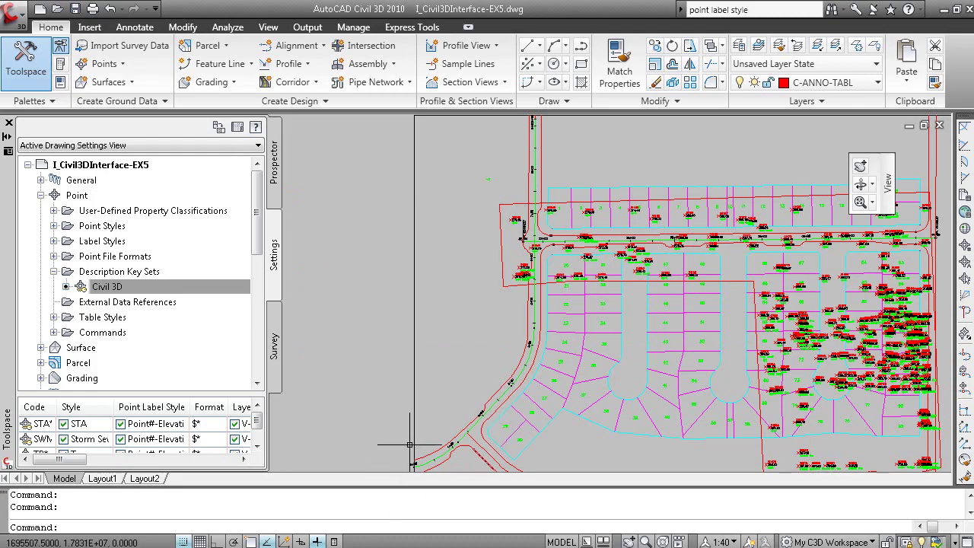
Step: Switch to the PowerPoint Viewer slide show, advance to the Properties Palette slide, and return to AutoCAD Civil 3D
key(alt+Tab)
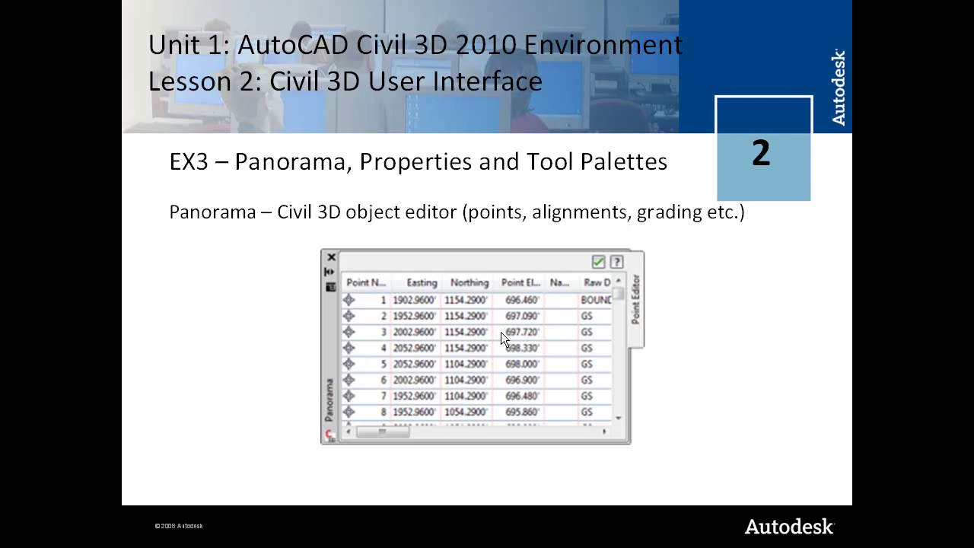
click(775, 426)
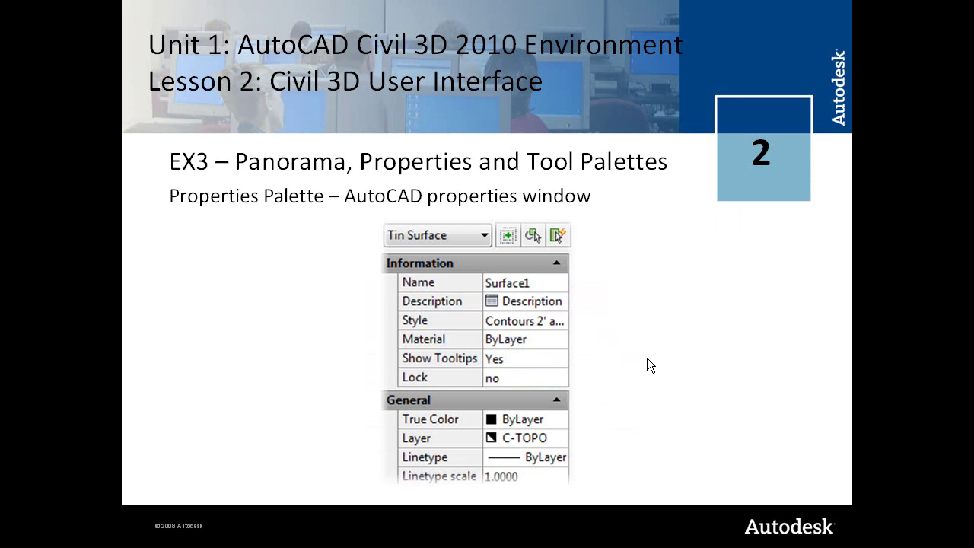
key(alt+Tab)
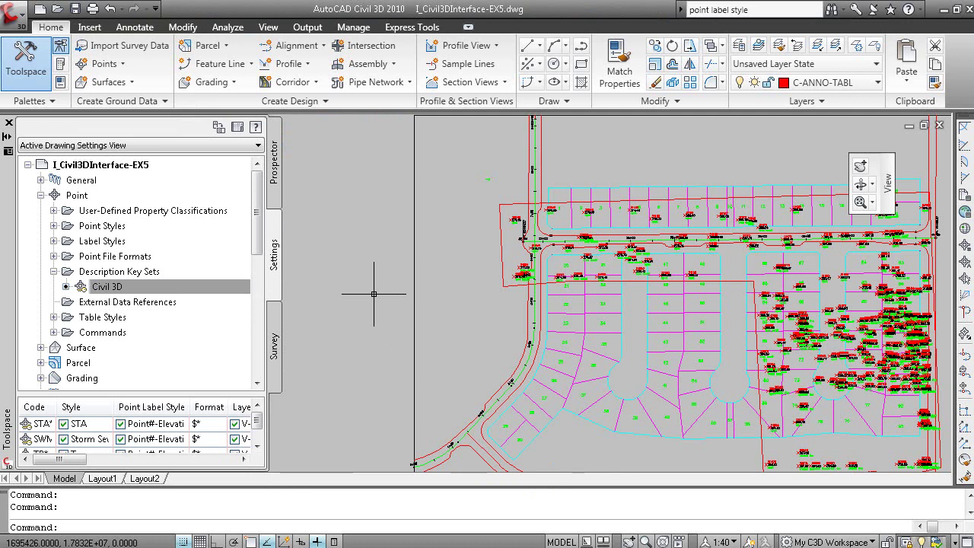
Step: Open the Properties palette, examine the properties of the red boundary polyline around the lots, and clear the selection
key(ctrl+1)
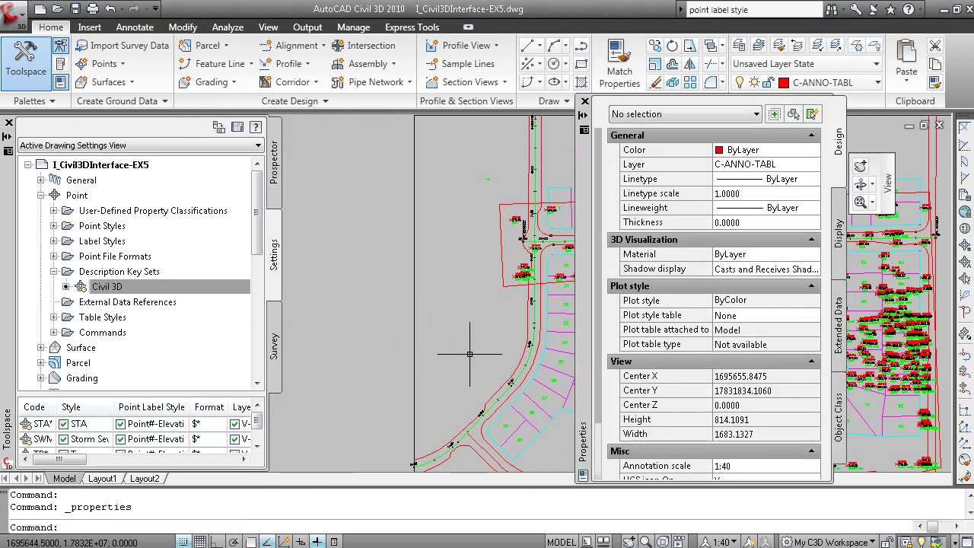
click(508, 287)
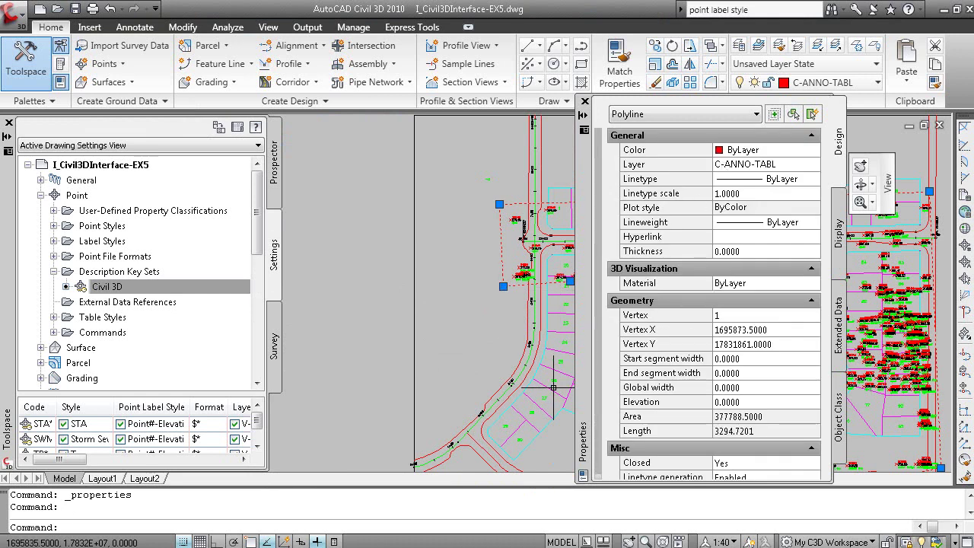
key(Escape)
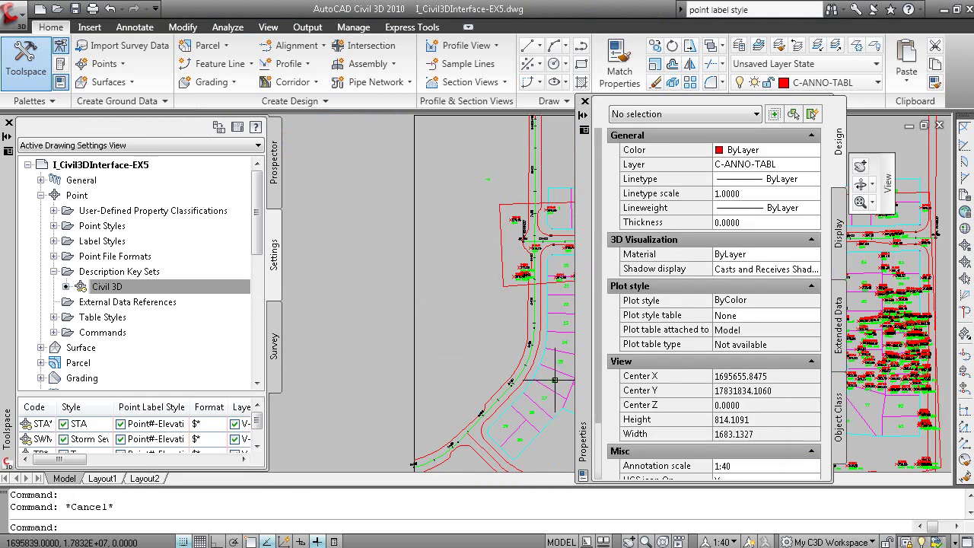
Step: Examine parcel Single-Family : 26's name, style, area label style, pinning and tooltip properties, then close the Properties palette and deselect the parcel
click(554, 381)
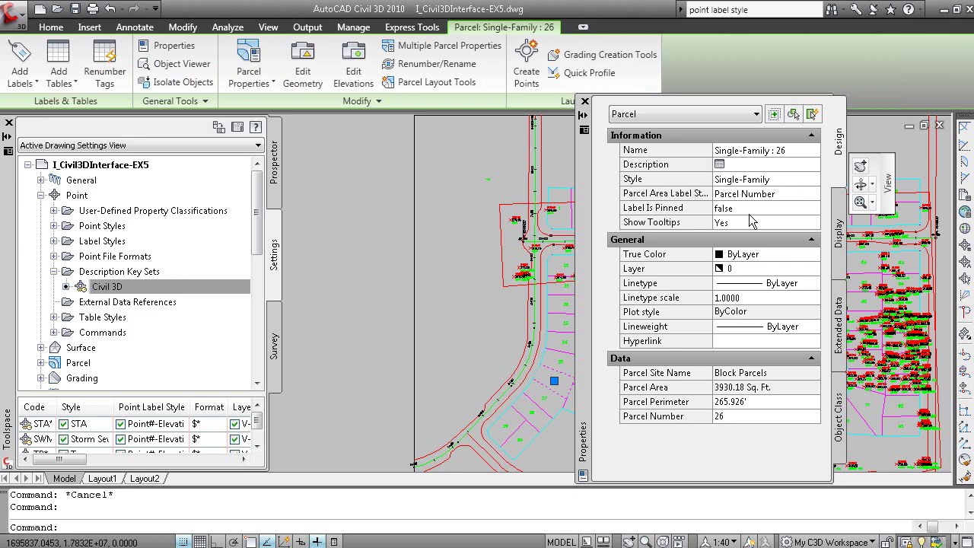
middle_drag(552, 389, 438, 343)
scroll(471, 349, up, 3)
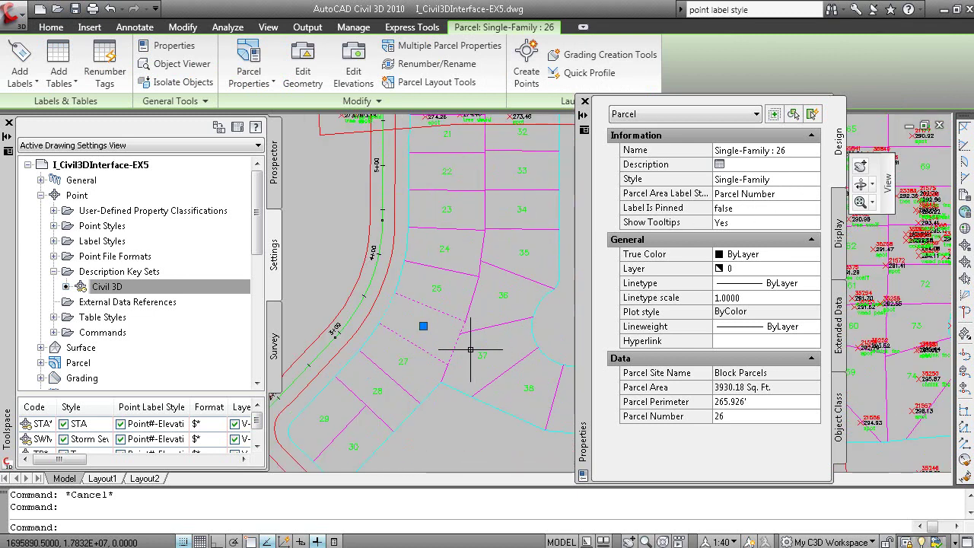
click(731, 150)
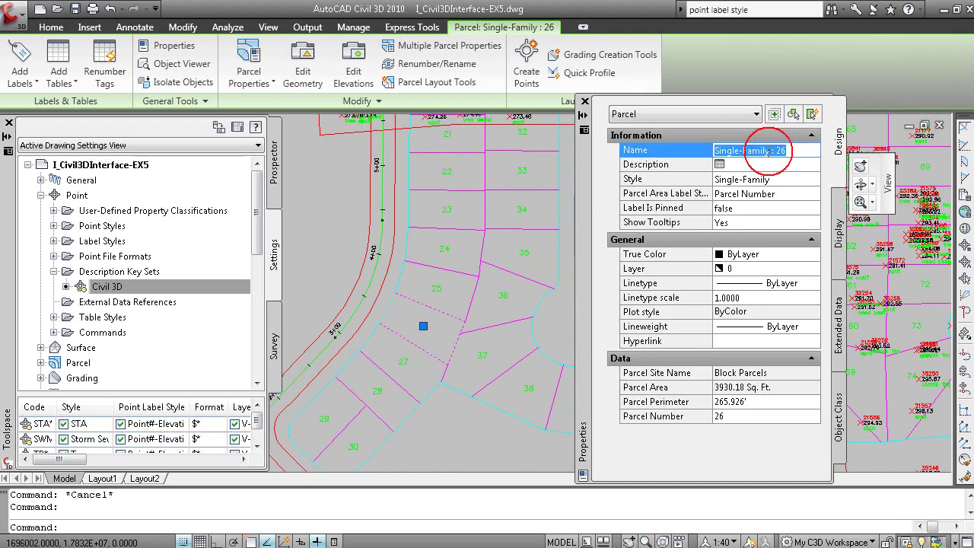
click(763, 179)
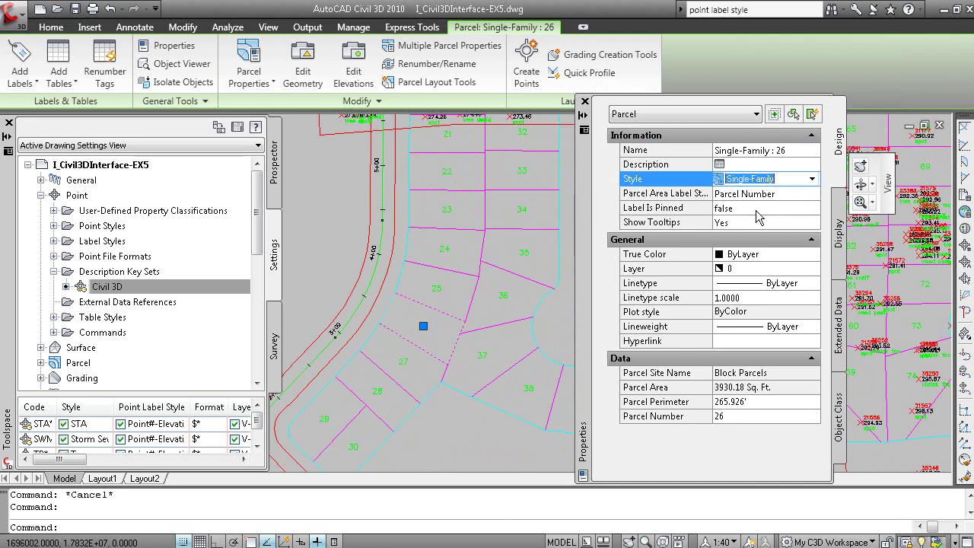
click(753, 193)
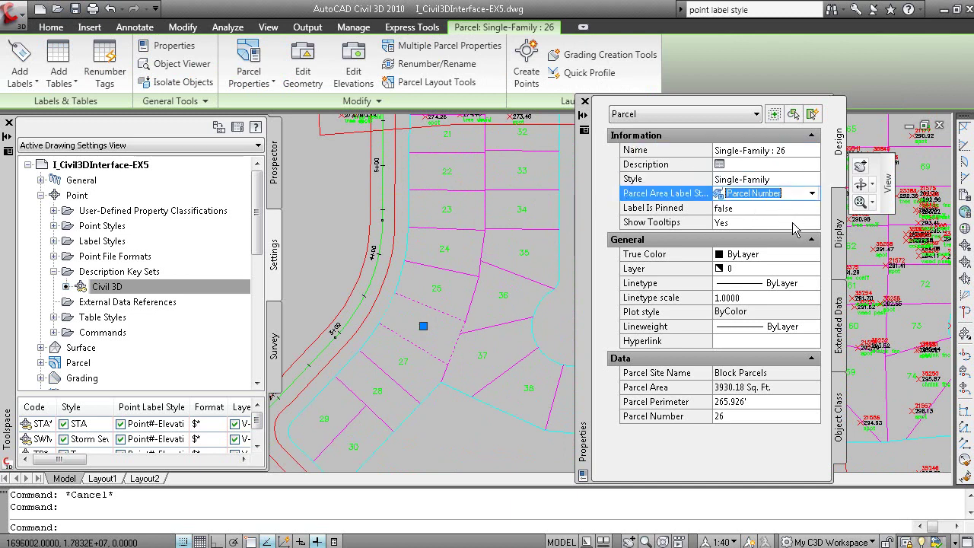
click(770, 208)
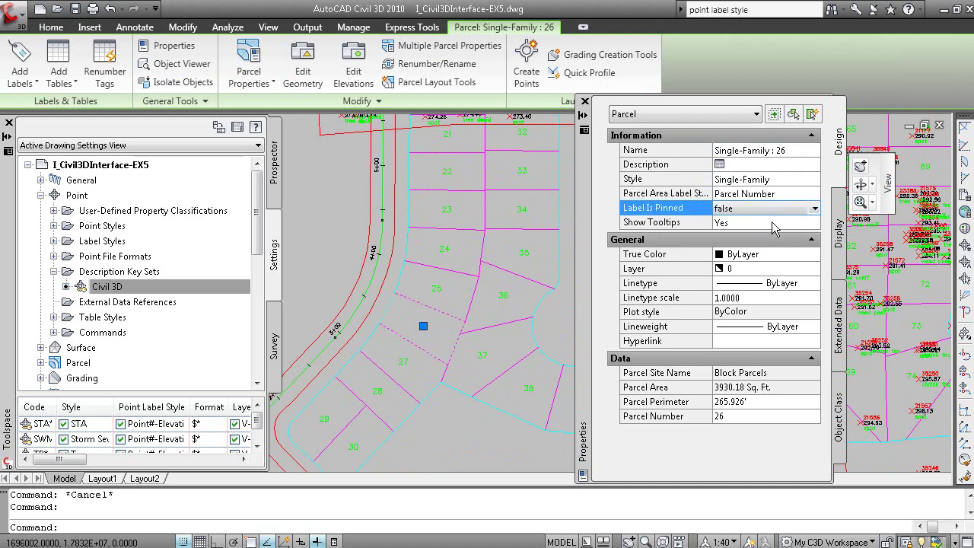
click(773, 224)
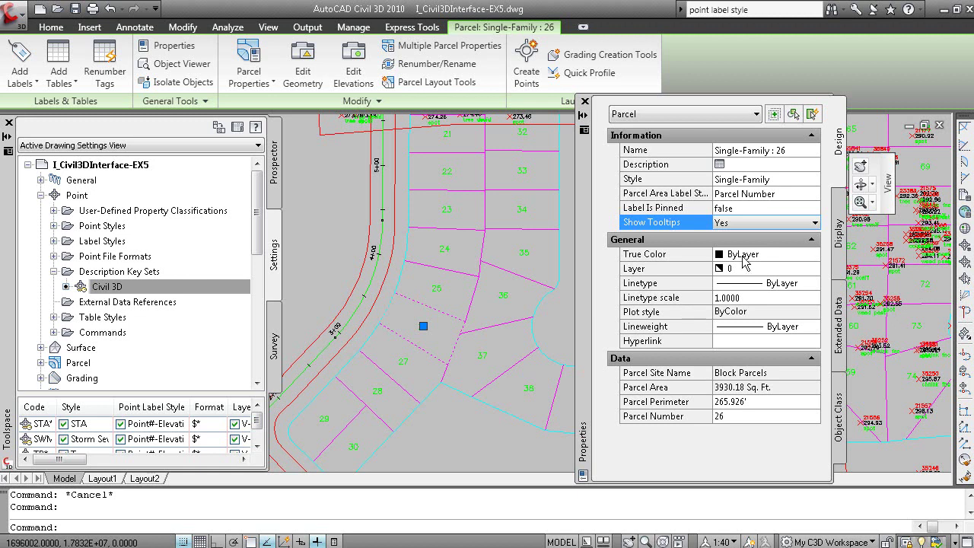
click(584, 101)
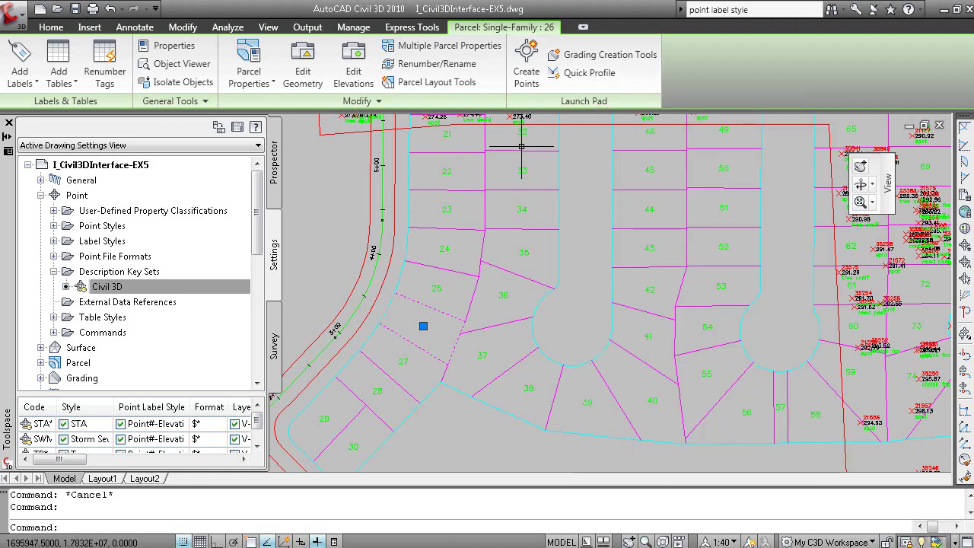
key(Escape)
key(Escape)
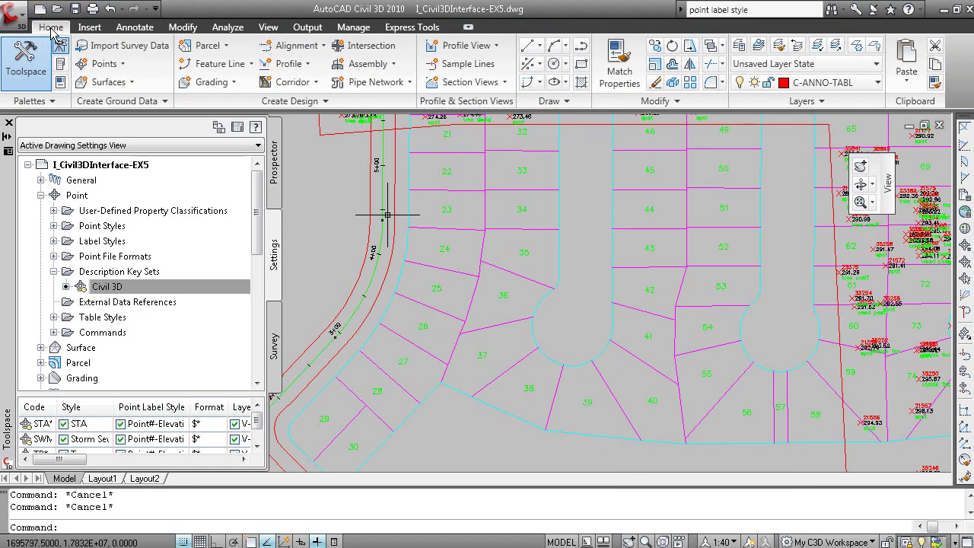
Step: Open and close the Properties palette with nothing selected, then open the properties of the road-edge arc beside parcels 24 to 26
click(62, 82)
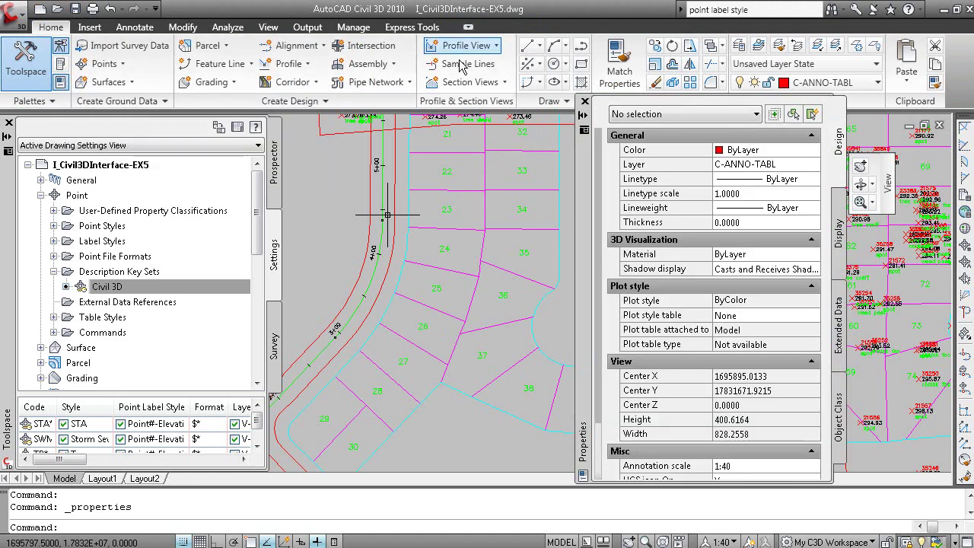
click(582, 101)
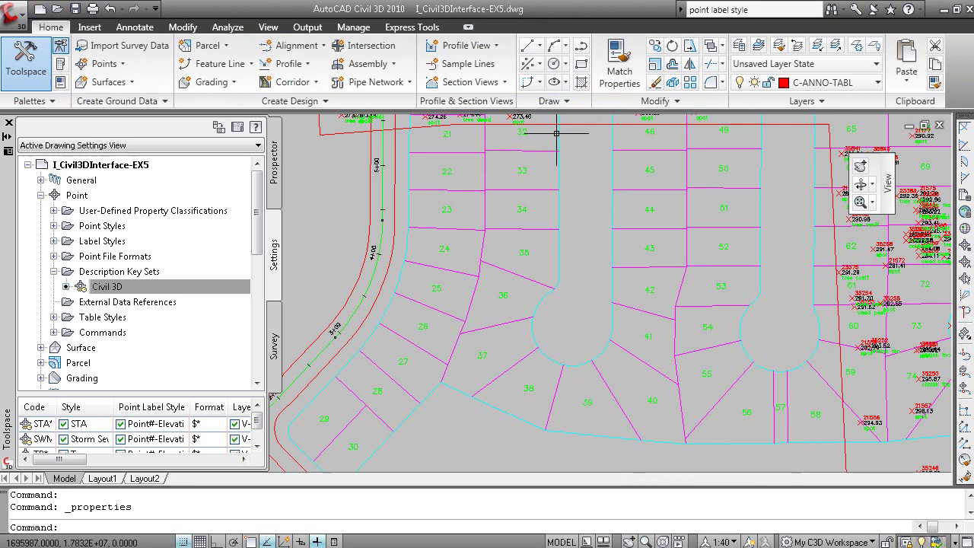
click(391, 251)
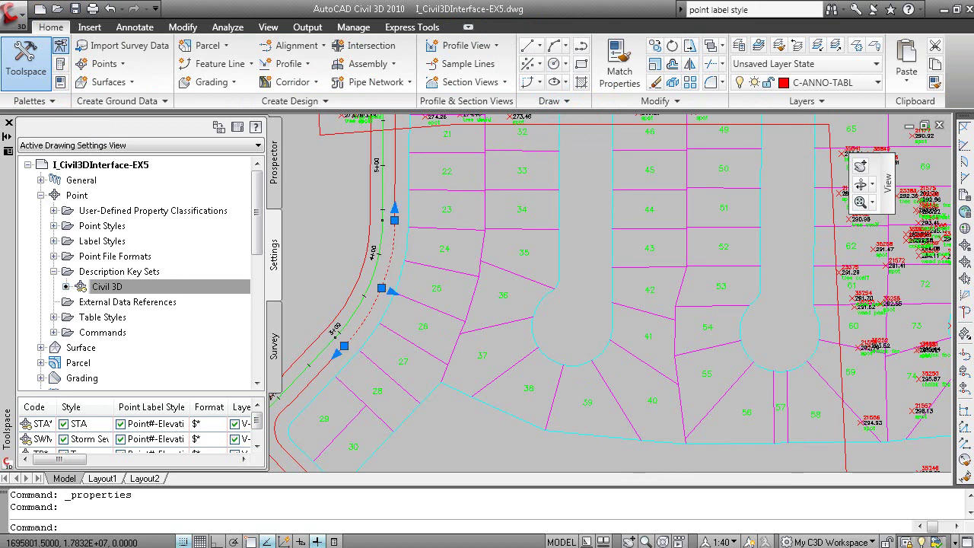
right_click(445, 163)
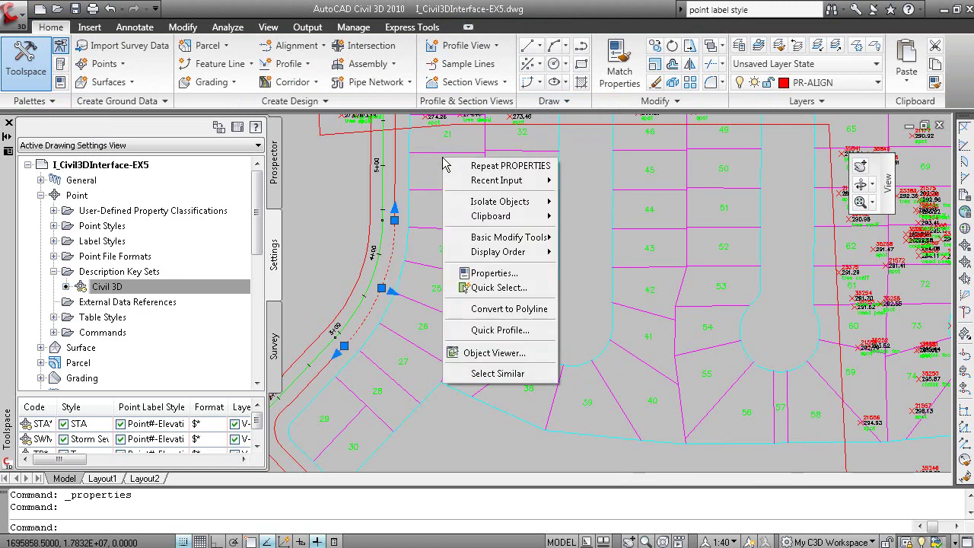
click(494, 272)
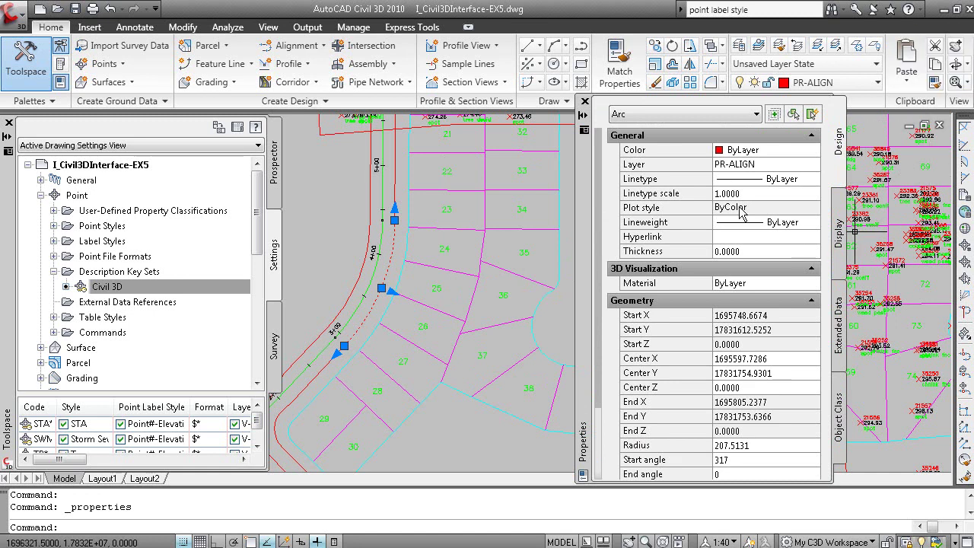
Step: Move the Properties palette to the drawing area's right edge and collapse it with auto-hide
mouse_move(587, 203)
mouse_down()
mouse_move(784, 209)
mouse_move(955, 177)
mouse_move(925, 157)
mouse_move(948, 172)
mouse_up()
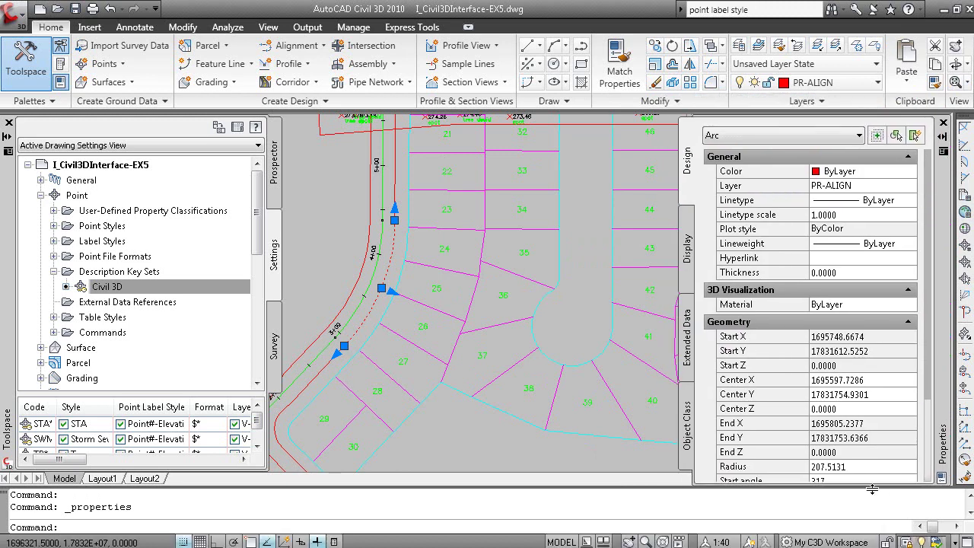
mouse_move(874, 484)
mouse_down()
mouse_move(876, 476)
mouse_move(877, 491)
mouse_up()
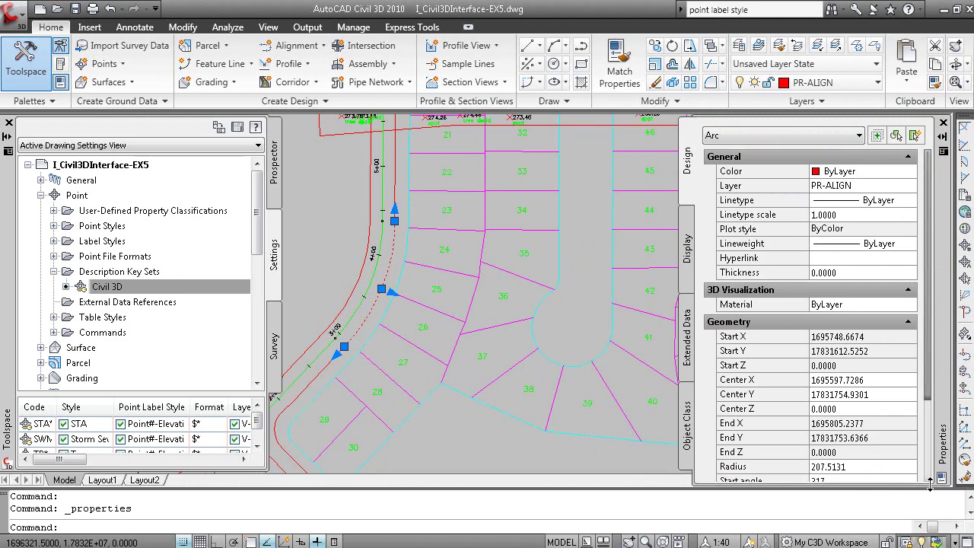
click(943, 137)
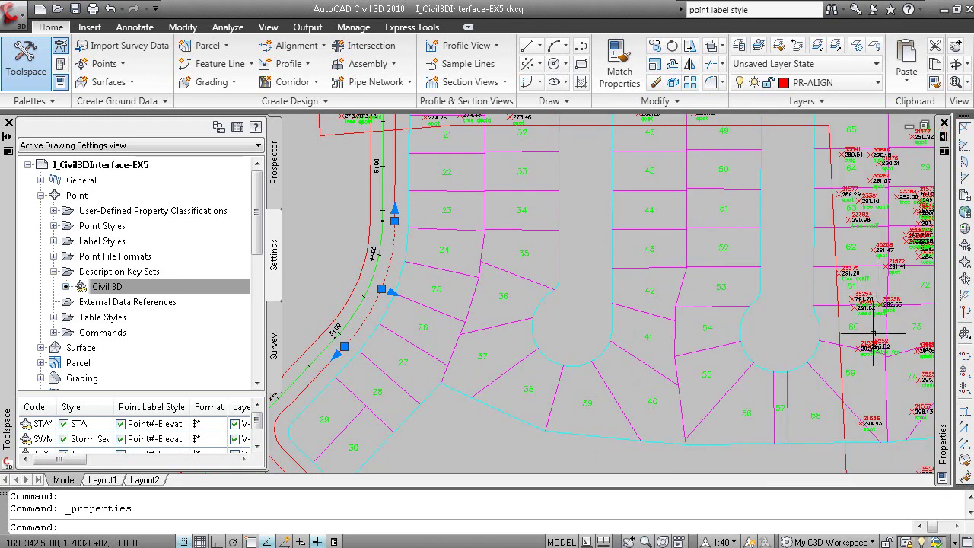
Step: Switch to the PowerPoint Viewer slide show, advance to the Tool Palettes slide, and return to AutoCAD Civil 3D
key(alt+Tab)
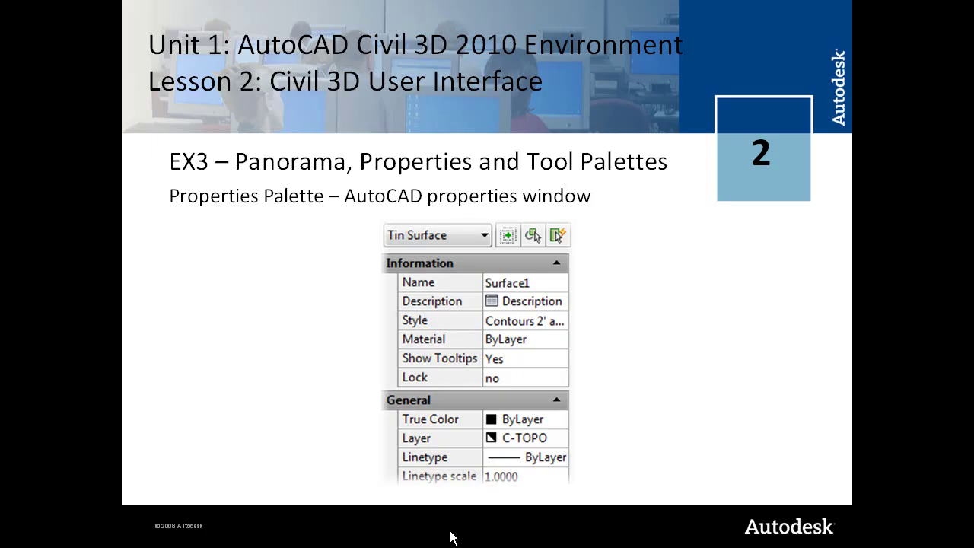
click(257, 323)
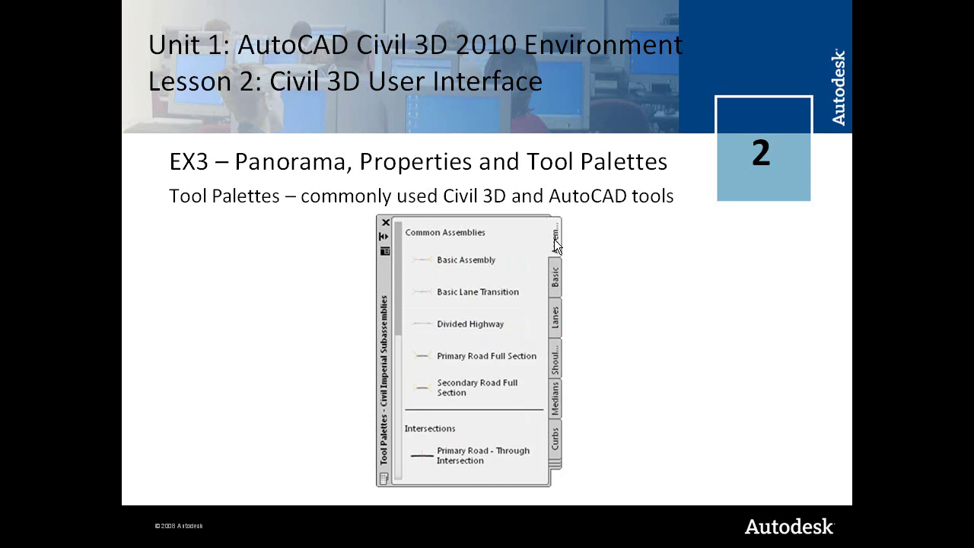
key(alt+Tab)
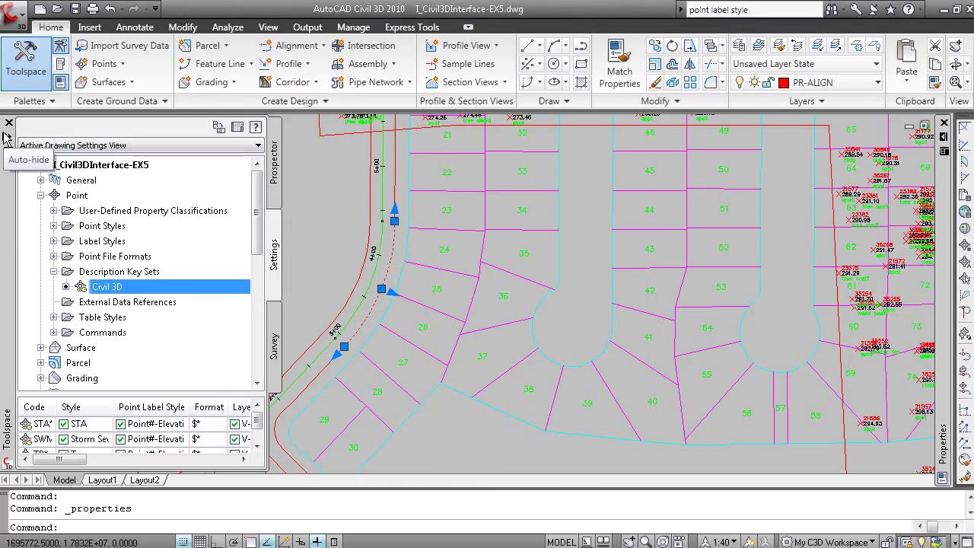
Step: Collapse the Toolspace with auto-hide, and open the Civil Imperial Subassemblies Tool Palettes in an enlarged window
click(6, 137)
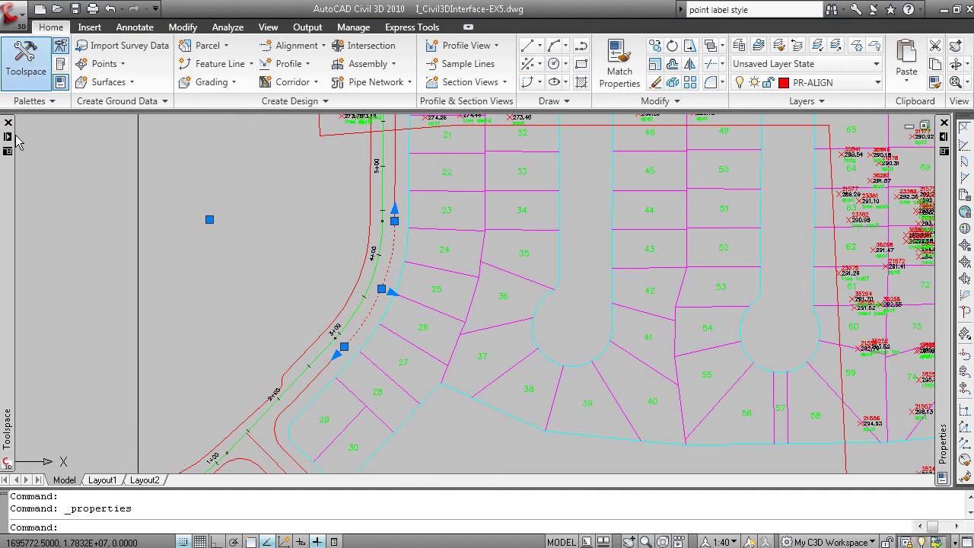
click(61, 68)
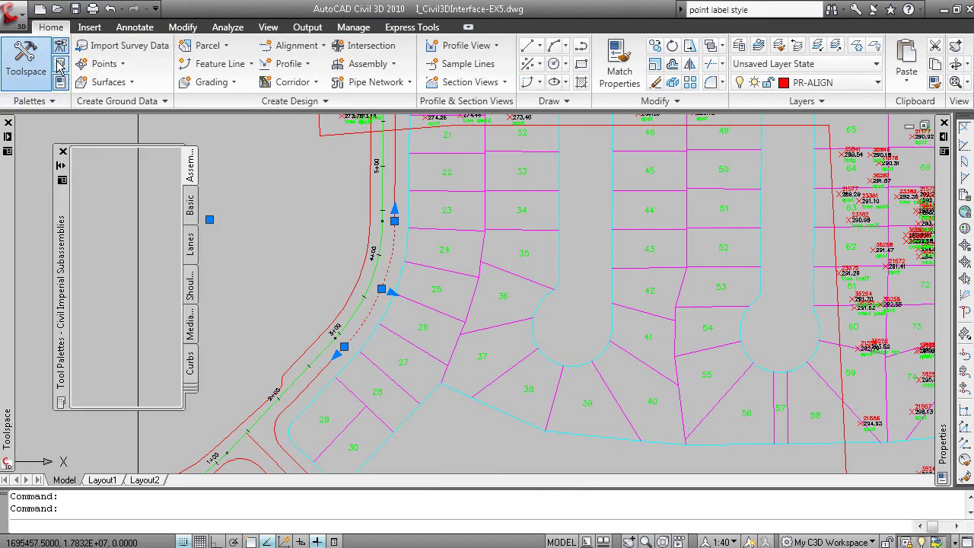
click(61, 67)
drag(184, 406, 279, 454)
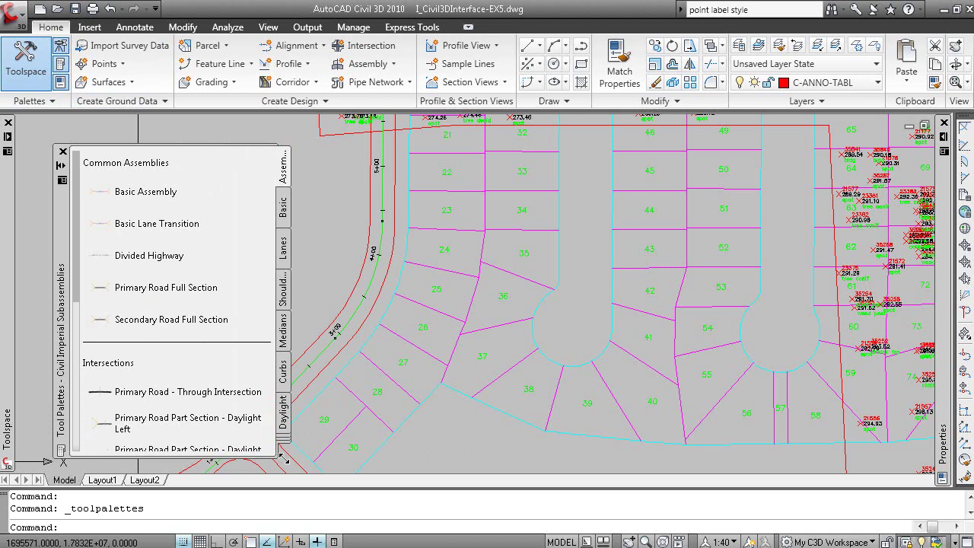
Step: Browse the Basic and Lanes subassembly palettes and move the Tool Palettes window slightly upward
click(286, 210)
click(286, 247)
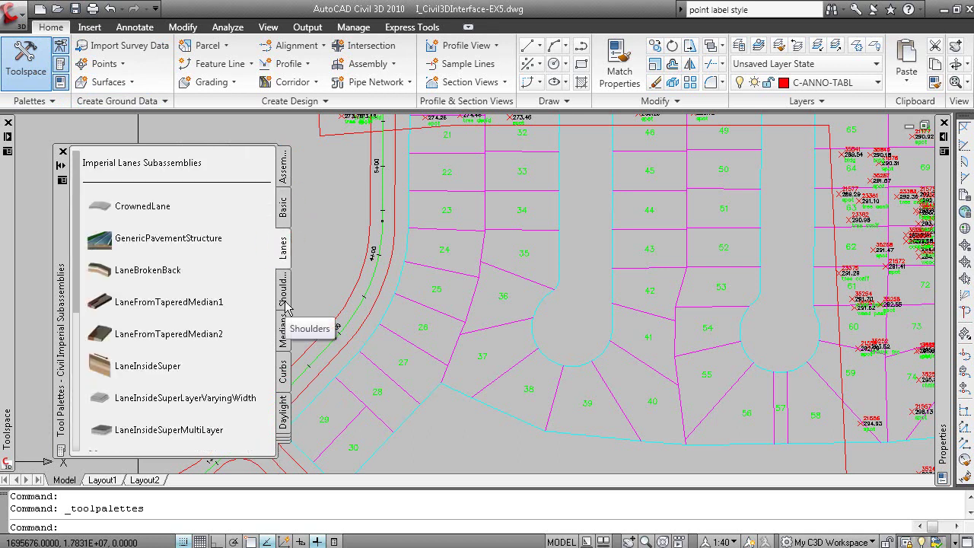
drag(61, 235, 60, 221)
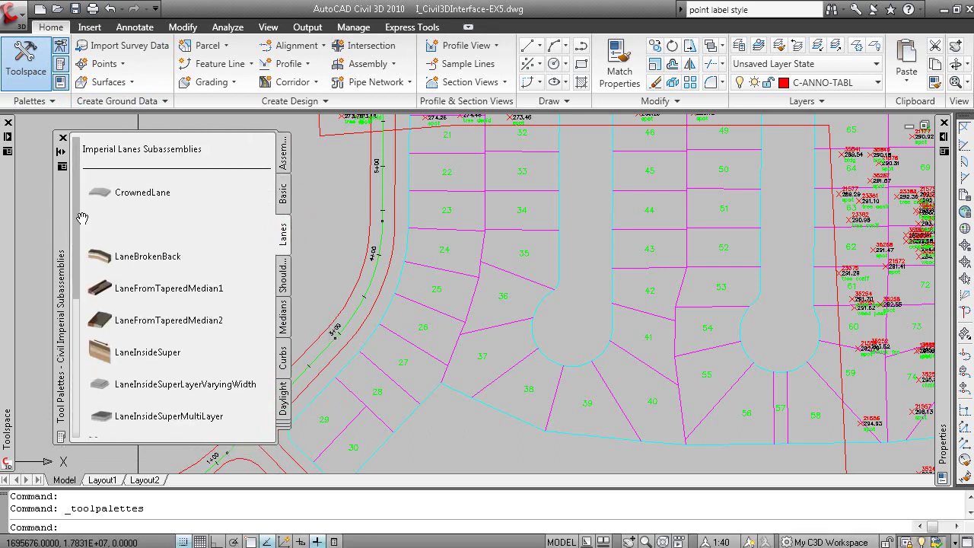
Step: Browse the Basic, Assemblies, Lanes, Shoulders and Medians subassembly palettes in the Tool Palettes window
click(286, 200)
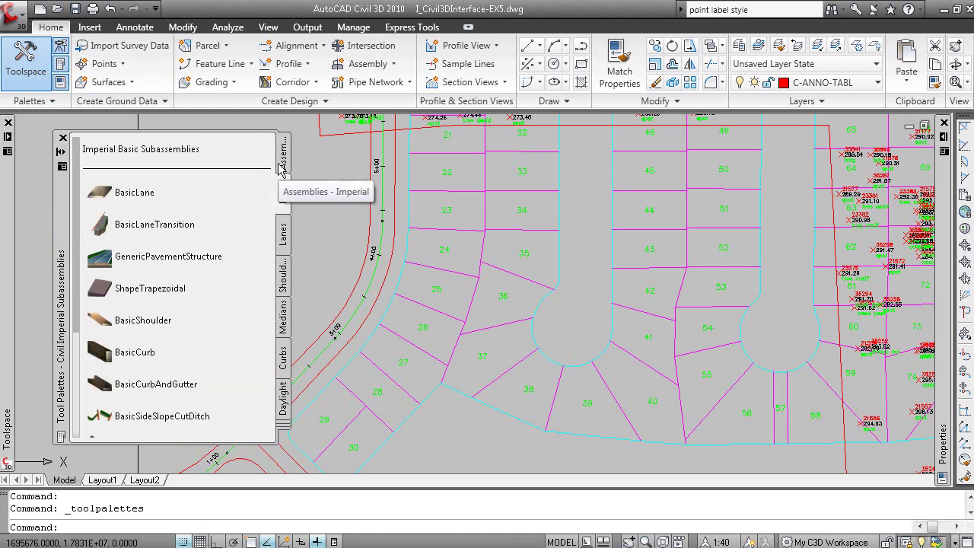
click(283, 162)
click(283, 232)
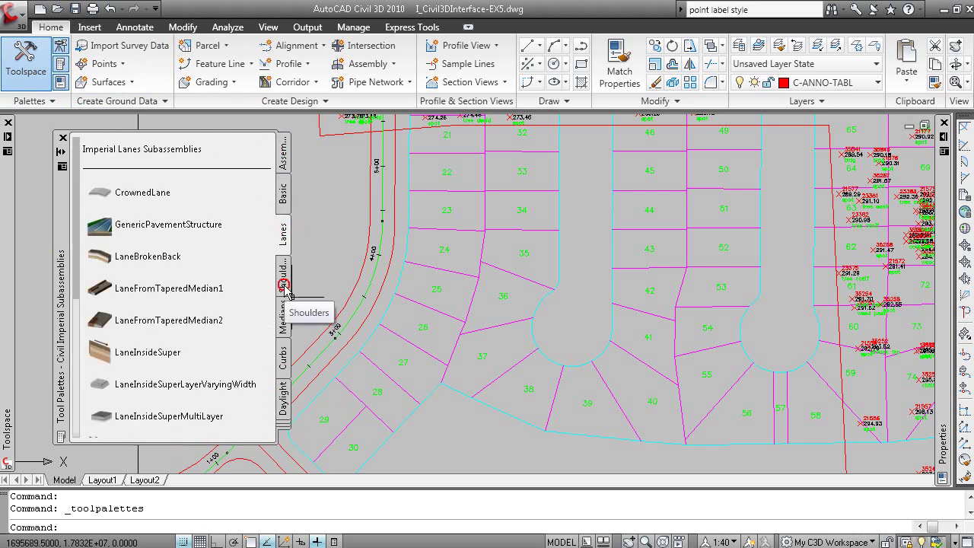
click(286, 291)
click(283, 313)
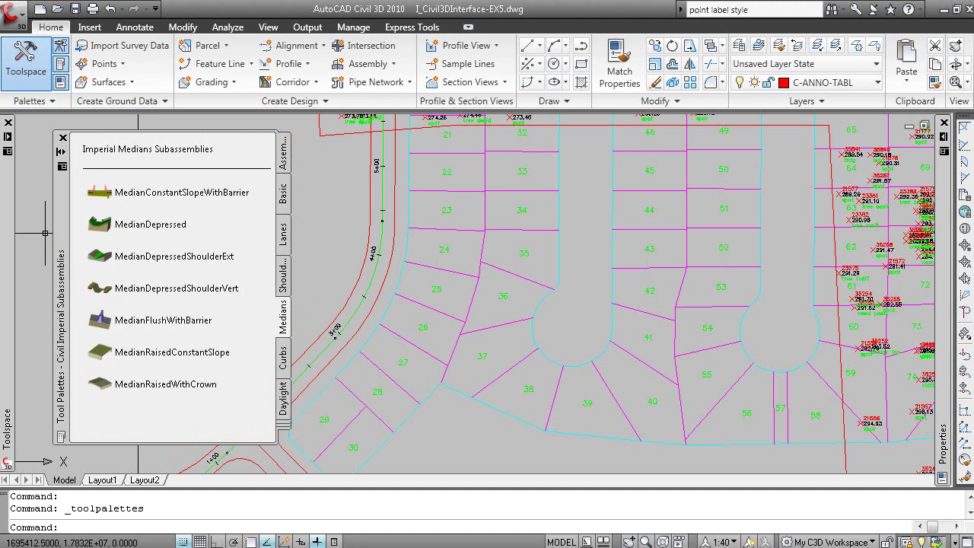
Step: Switch the Tool Palettes to the Civil Multiview Blocks set and view its External Works and Landscape palettes
click(59, 186)
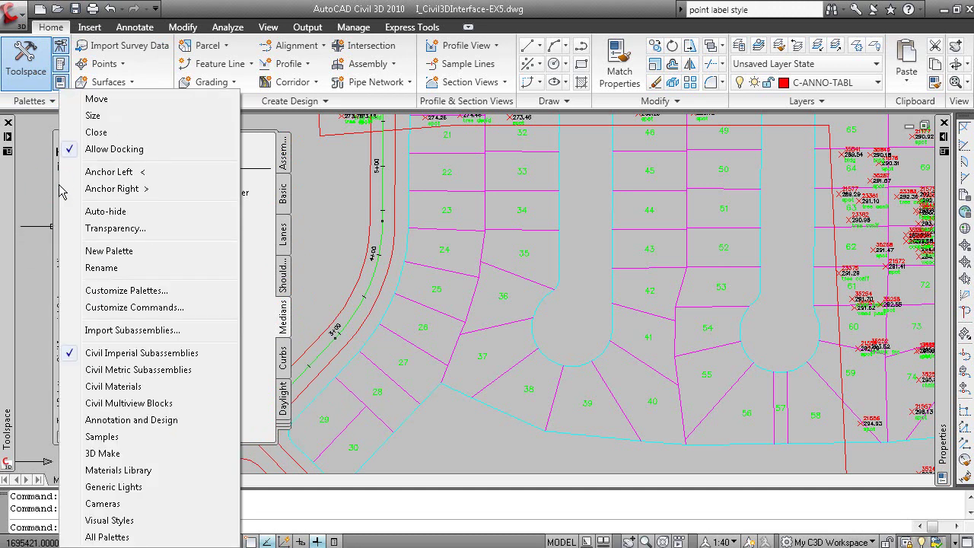
click(183, 406)
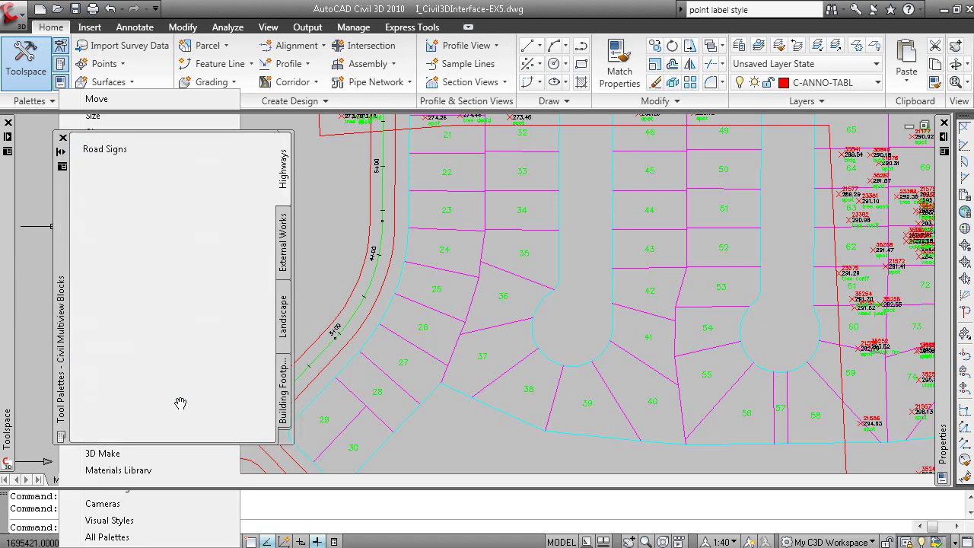
click(282, 262)
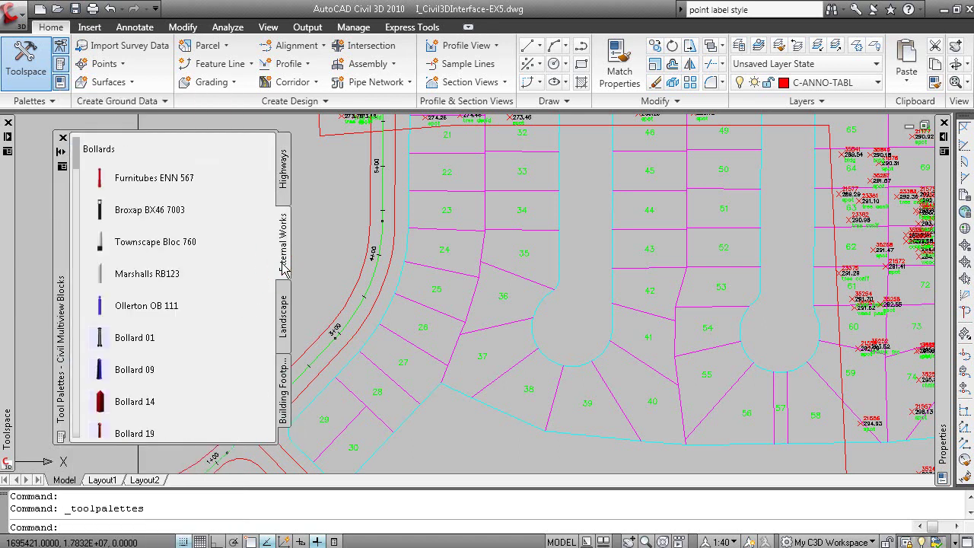
click(282, 306)
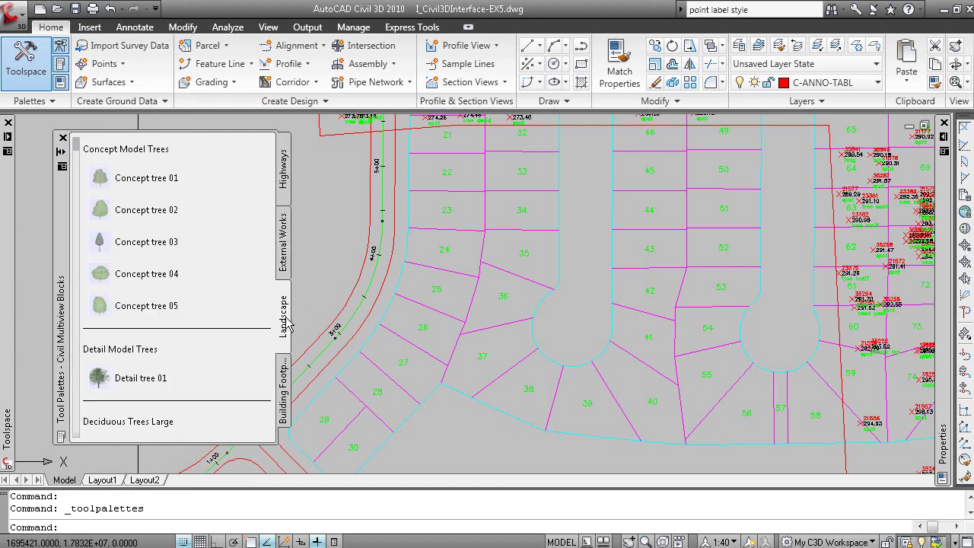
Step: Switch the Tool Palettes to the Samples set, view its command tool samples, and close the Tool Palettes window
right_click(61, 214)
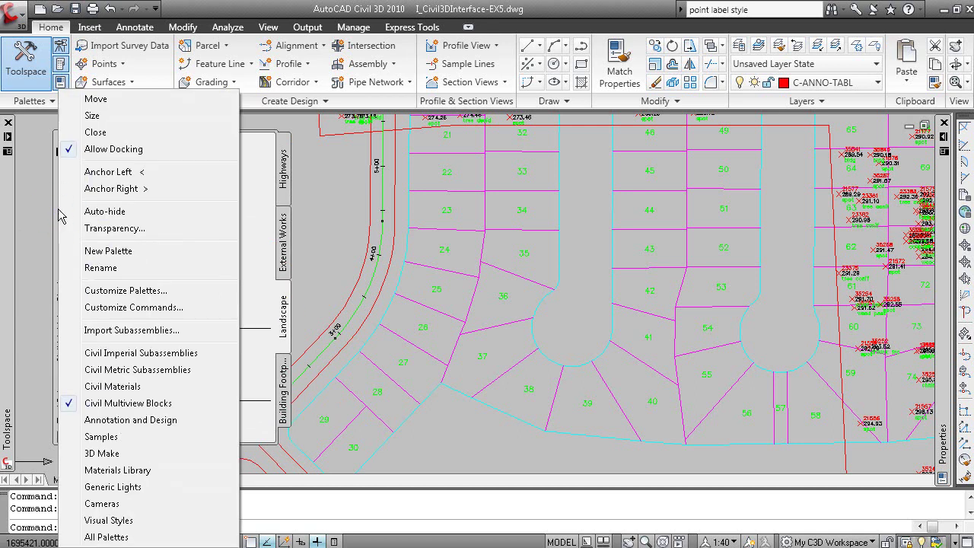
click(133, 439)
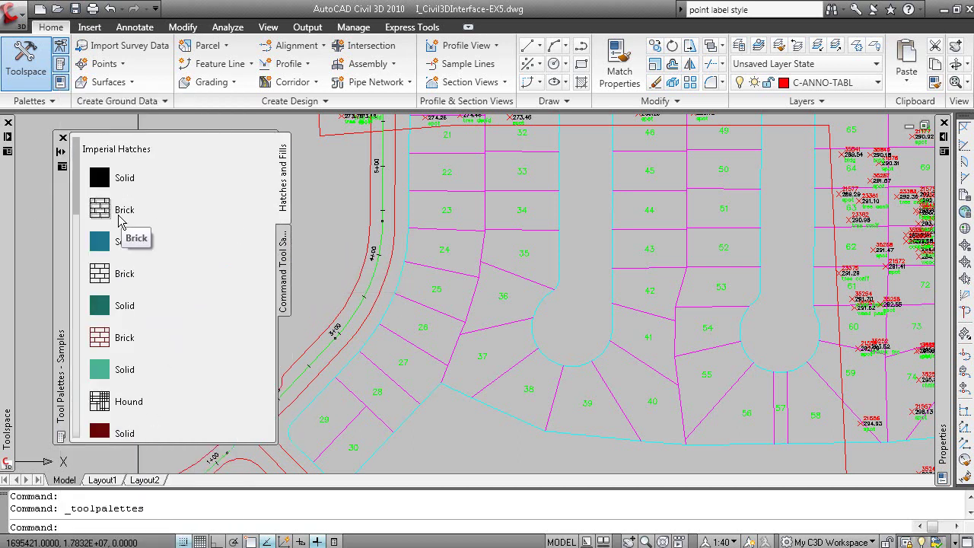
click(283, 273)
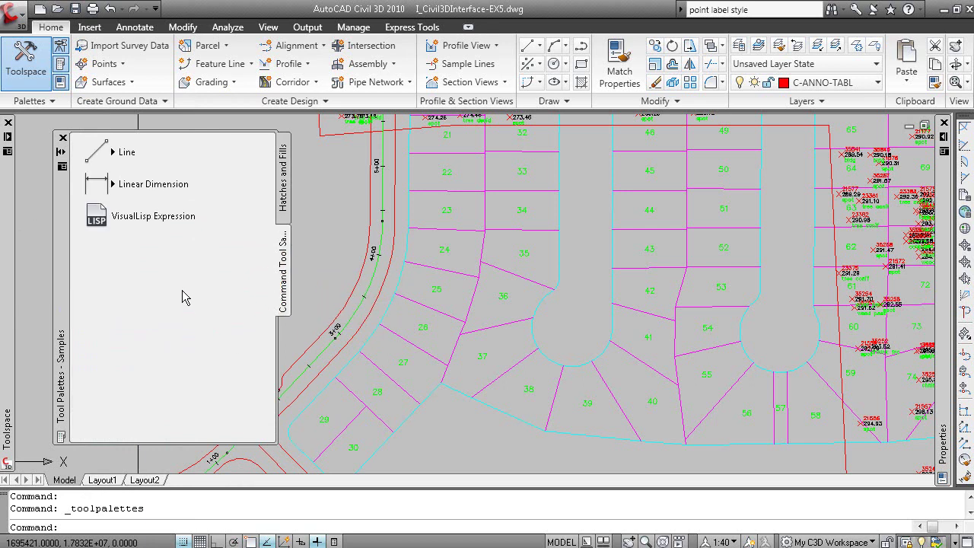
click(61, 139)
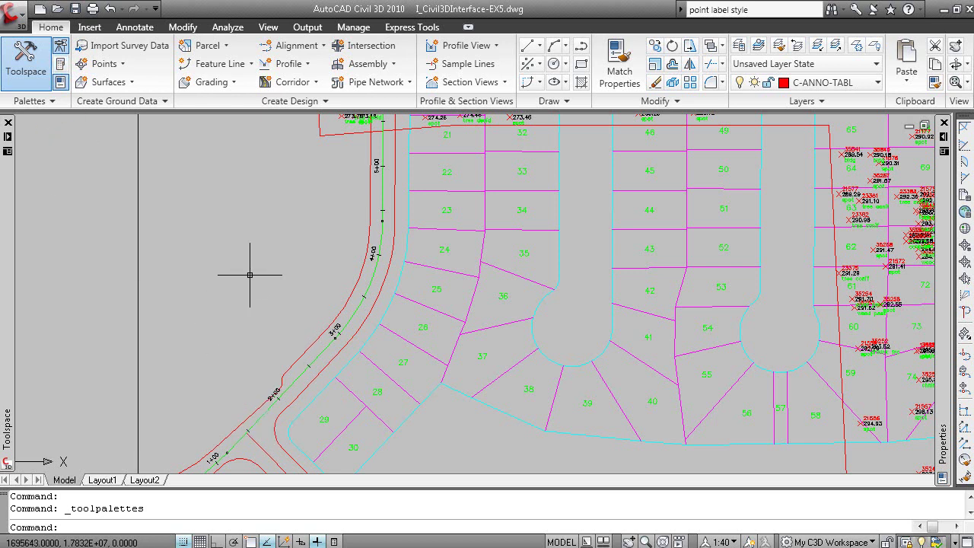
Step: Switch to the PowerPoint Viewer slide show, advance to the Create Reports slide, and return to AutoCAD Civil 3D
key(alt+Tab)
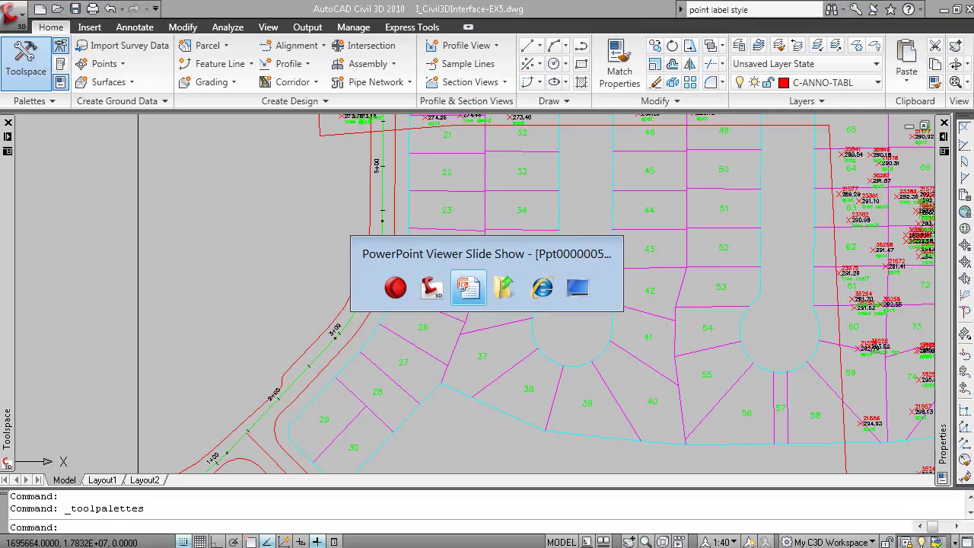
click(518, 373)
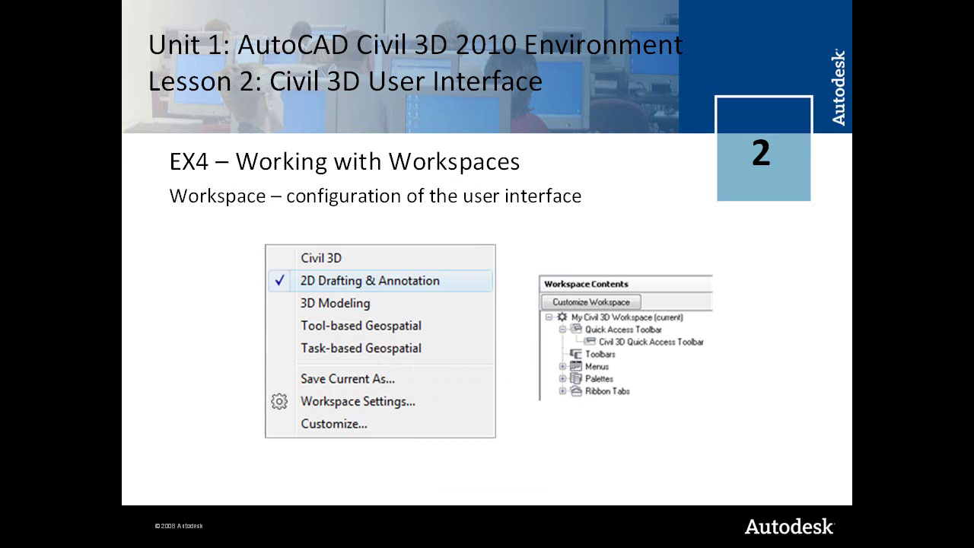
click(351, 314)
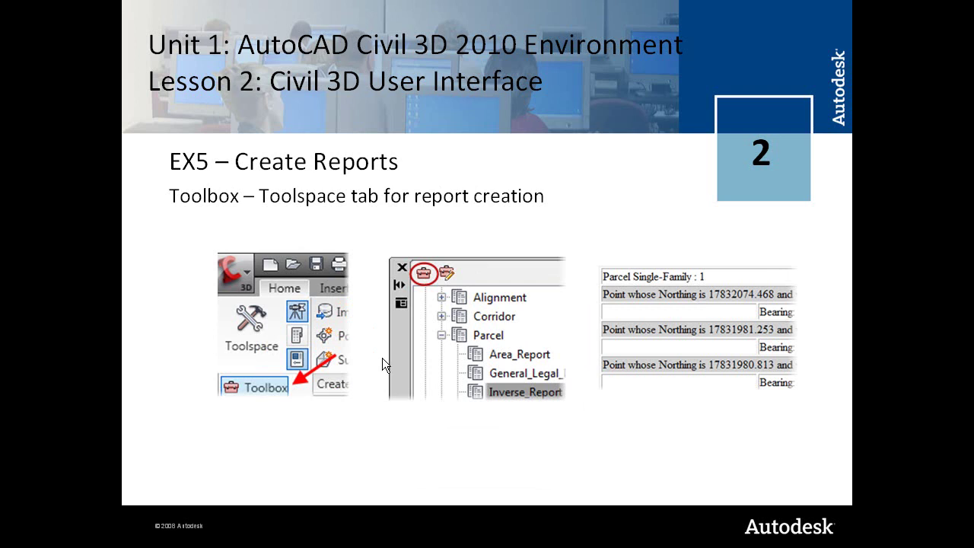
key(alt+Tab)
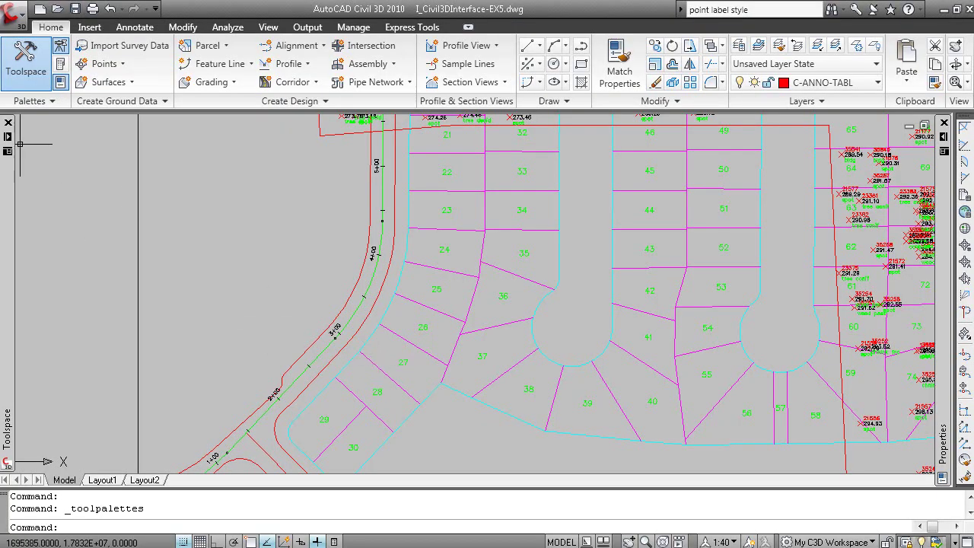
Step: Expand the collapsed Toolspace, add the Toolbox to it, and display the Toolbox contents
mouse_move(8, 140)
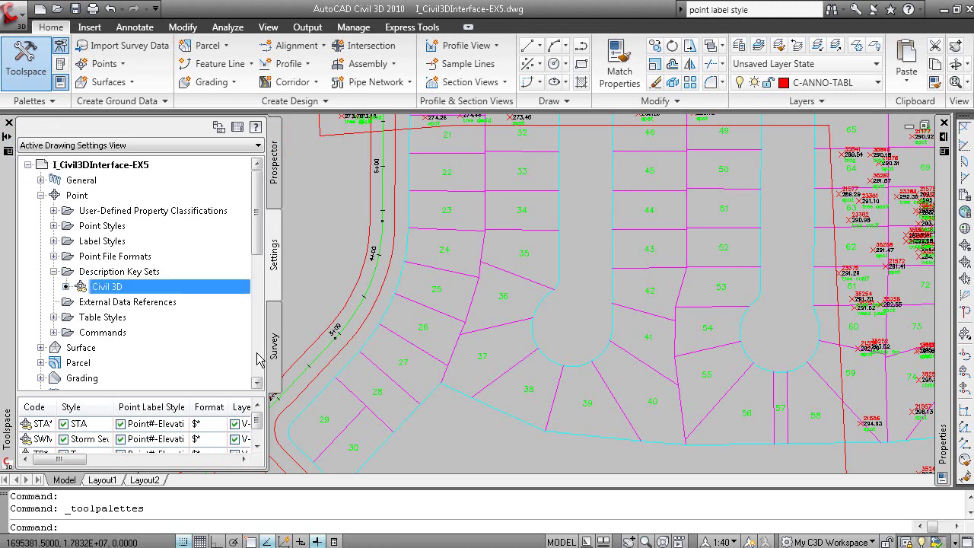
click(12, 440)
click(54, 106)
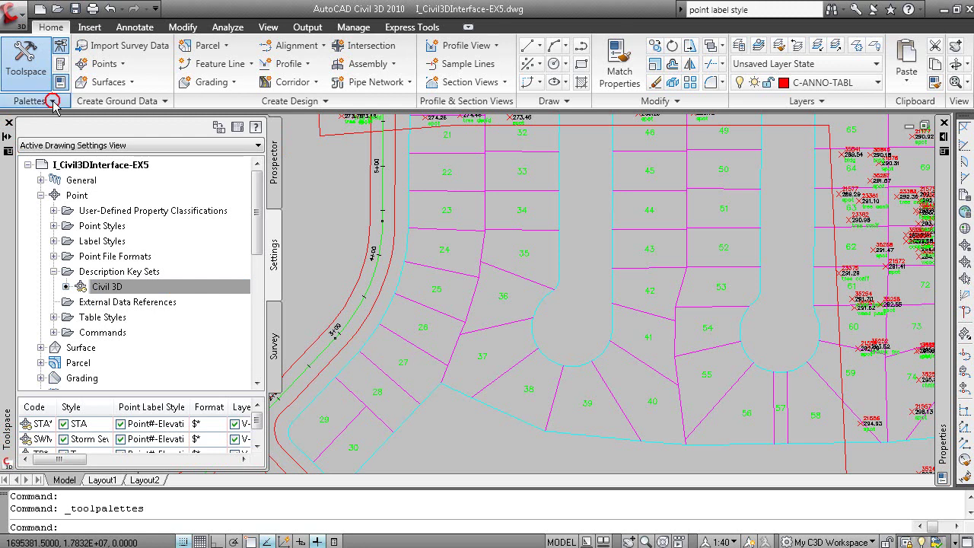
click(30, 105)
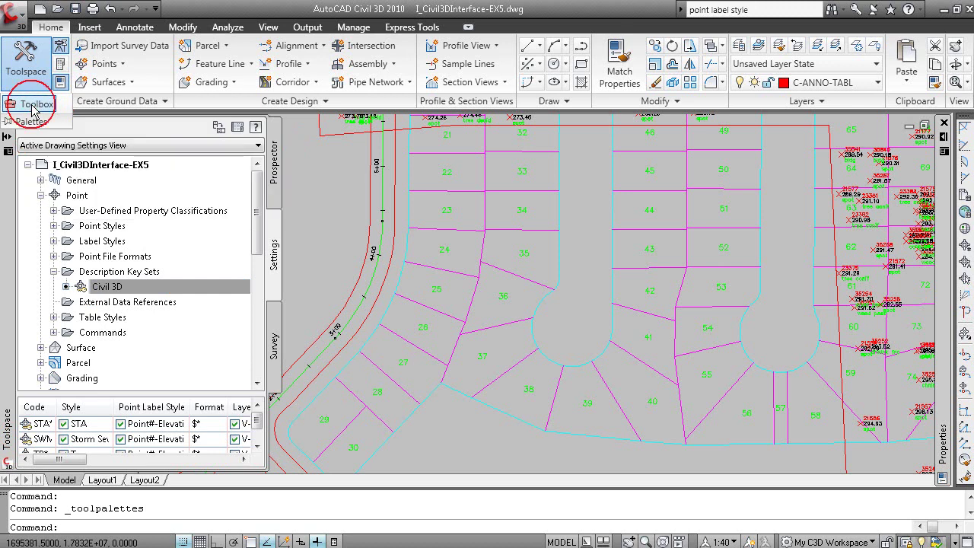
click(279, 422)
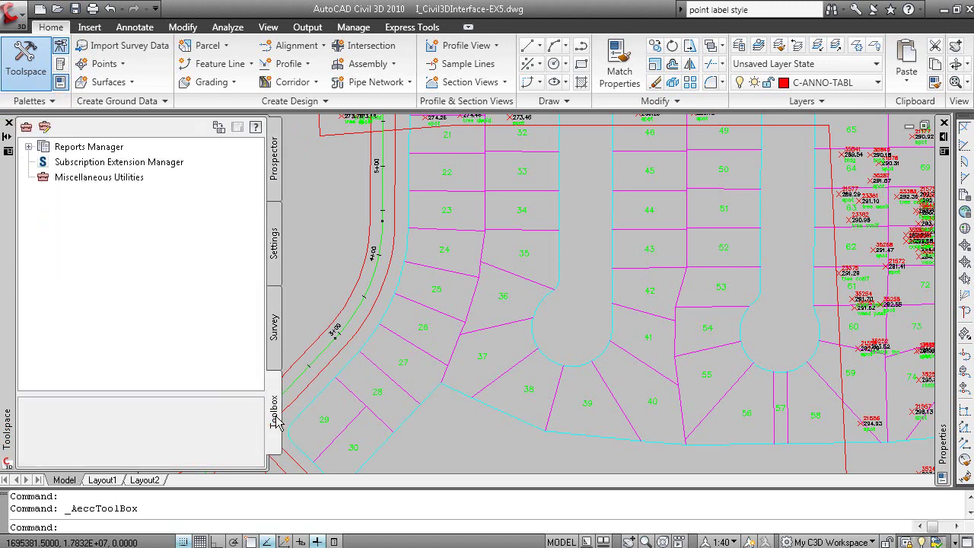
Step: Run Area_Report from the Parcel reports in Reports Manager, exporting all objects with LandXML version 1.2, and dismiss the resulting message
click(31, 146)
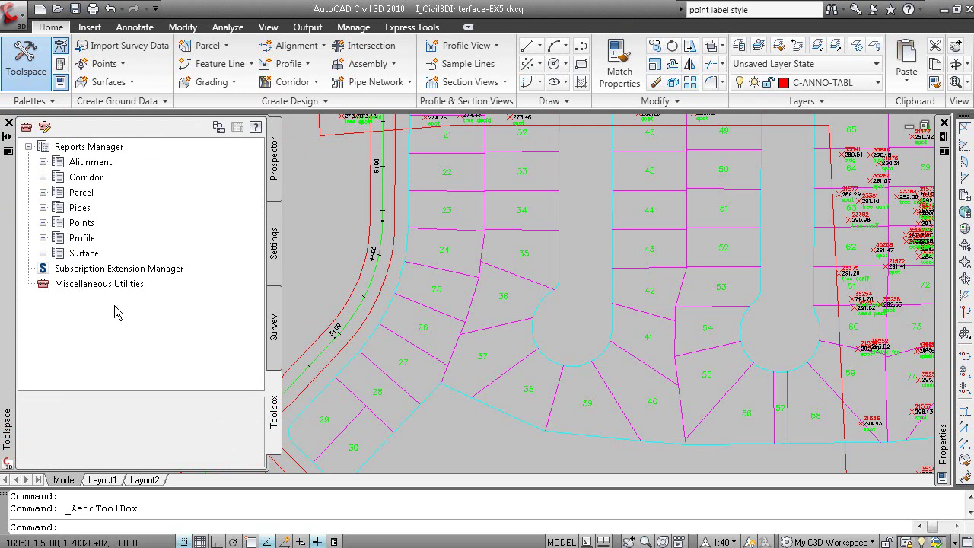
click(44, 191)
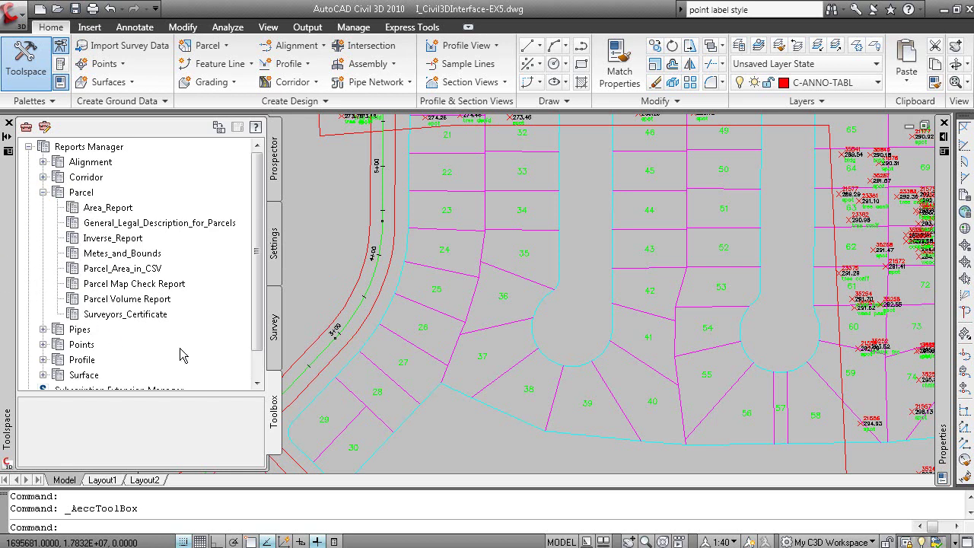
click(117, 210)
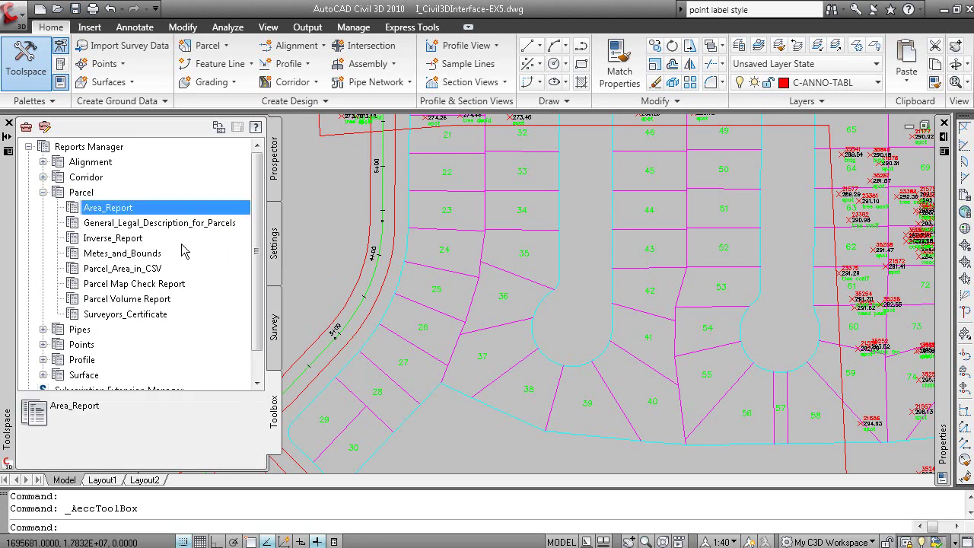
right_click(160, 210)
click(222, 216)
drag(476, 152, 456, 118)
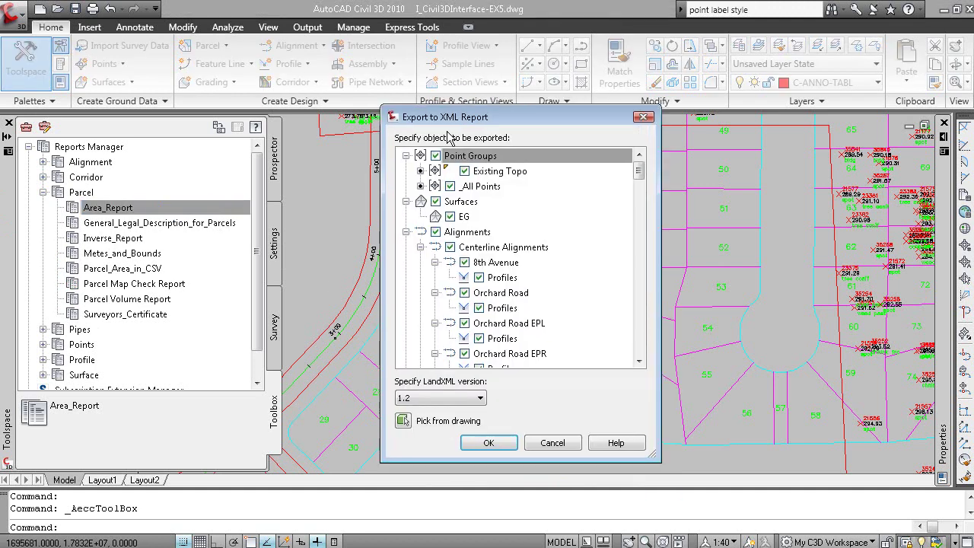
click(488, 443)
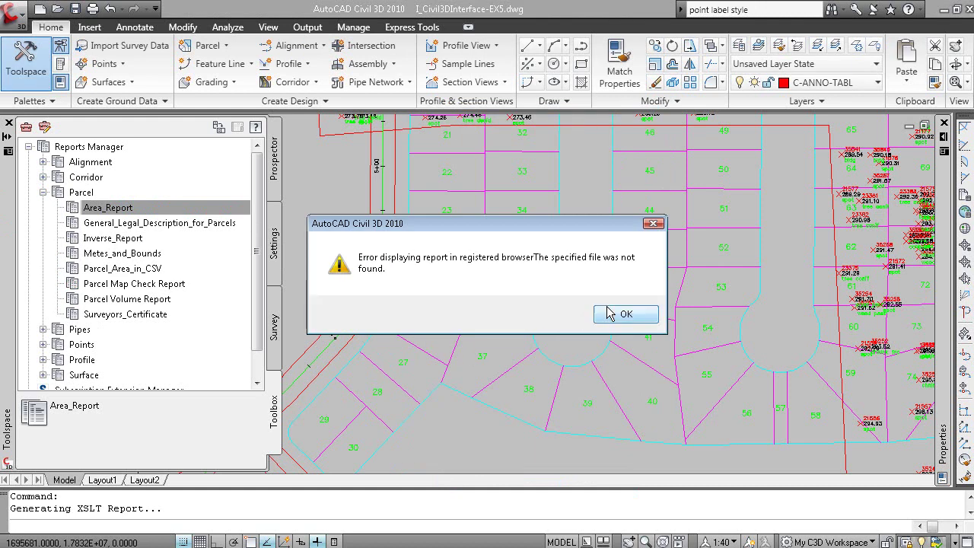
click(620, 318)
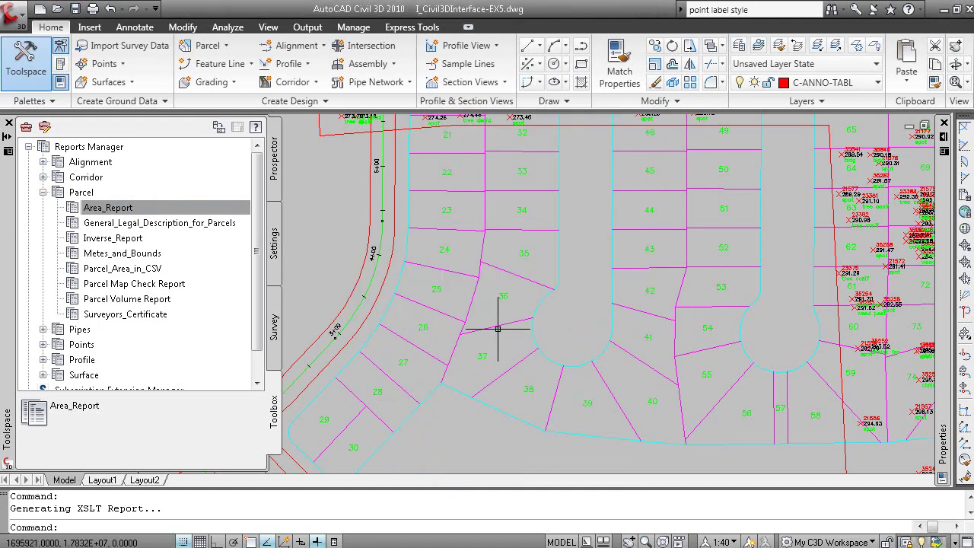
Step: Run the General_Legal_Description_for_Parcels report, exporting all objects with LandXML version 1.2, and dismiss the resulting message
scroll(498, 330, down, 2)
scroll(533, 318, down, 2)
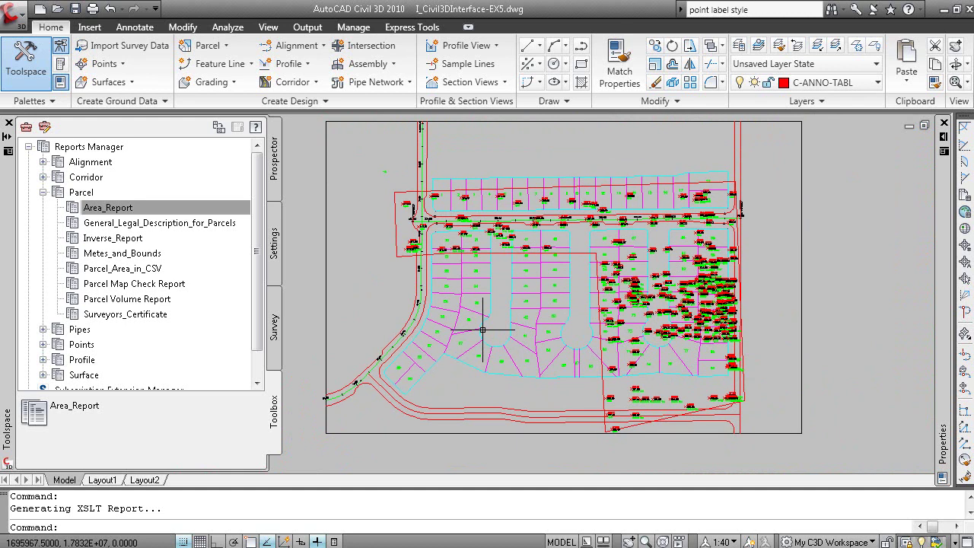
mouse_move(479, 325)
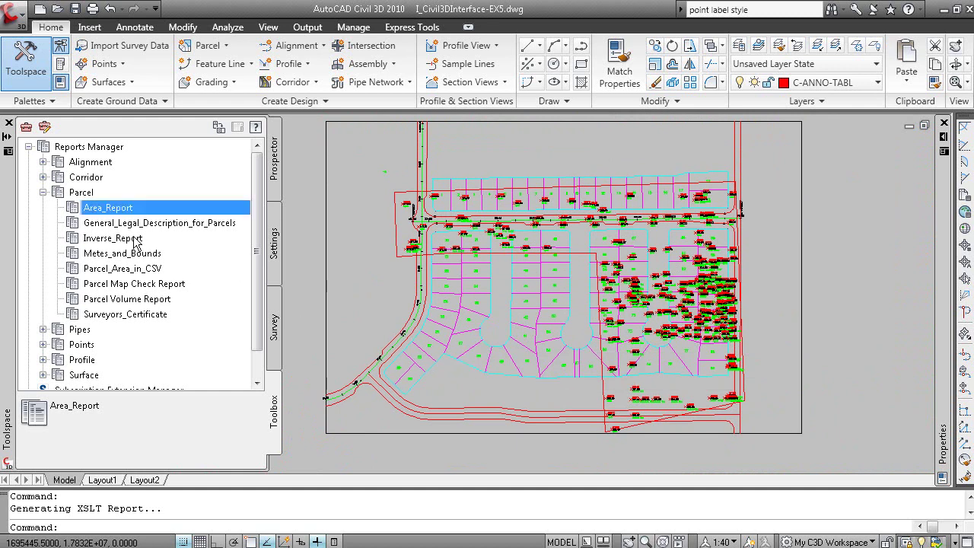
click(170, 224)
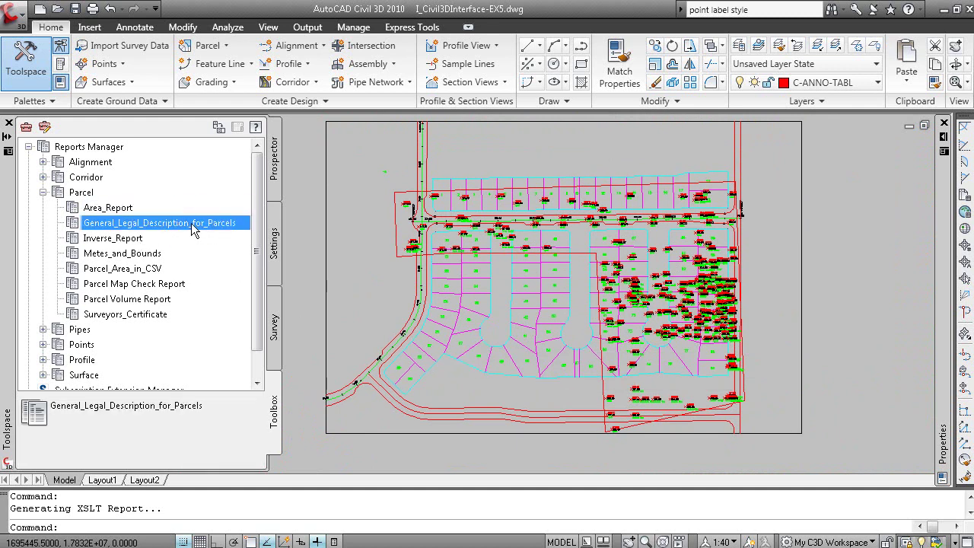
right_click(196, 223)
click(247, 230)
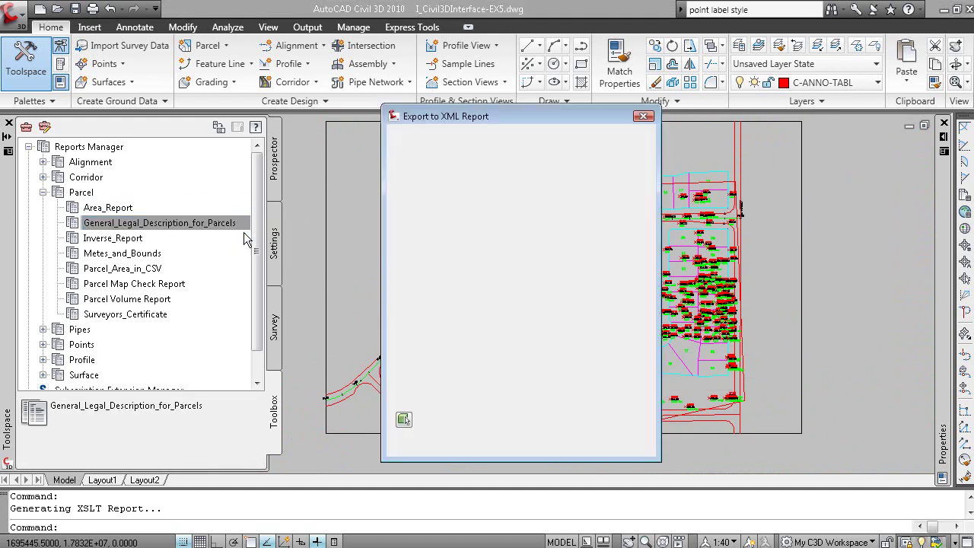
click(483, 445)
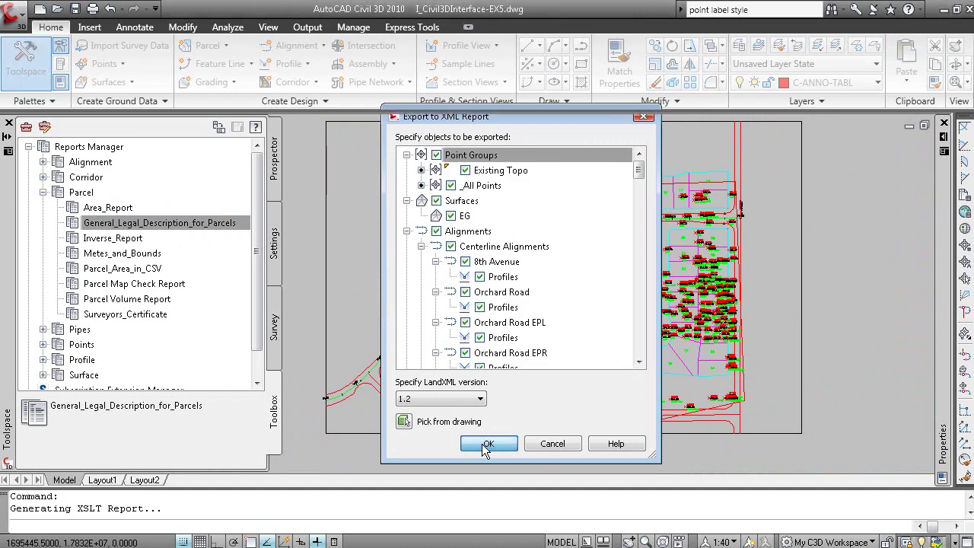
click(623, 318)
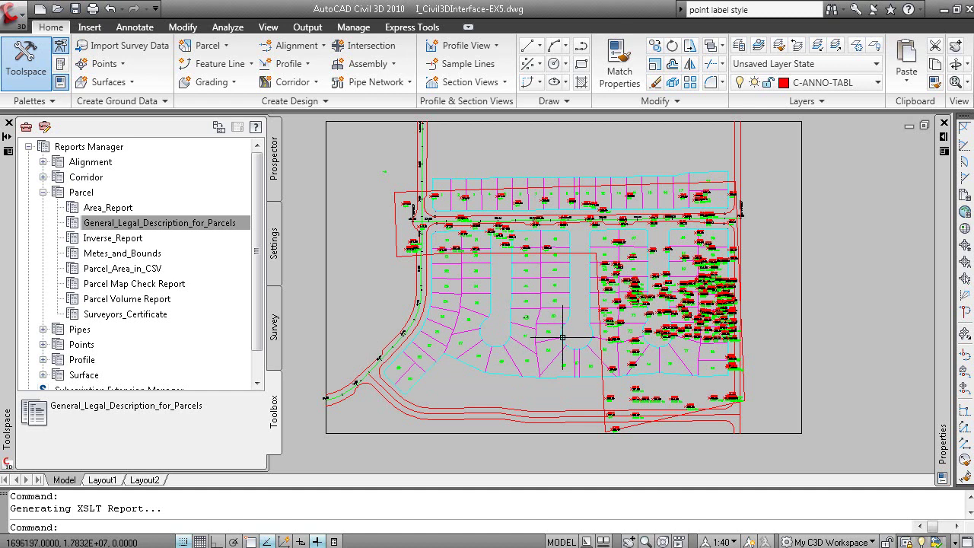
Step: Look through the remaining Toolbox report categories and utilities, and collapse the Parcel reports
scroll(556, 335, down, 2)
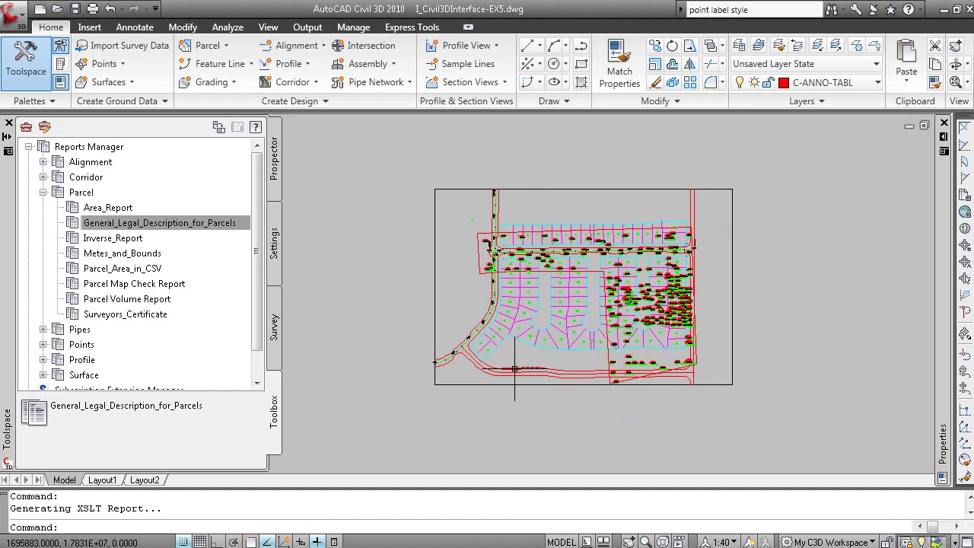
click(258, 383)
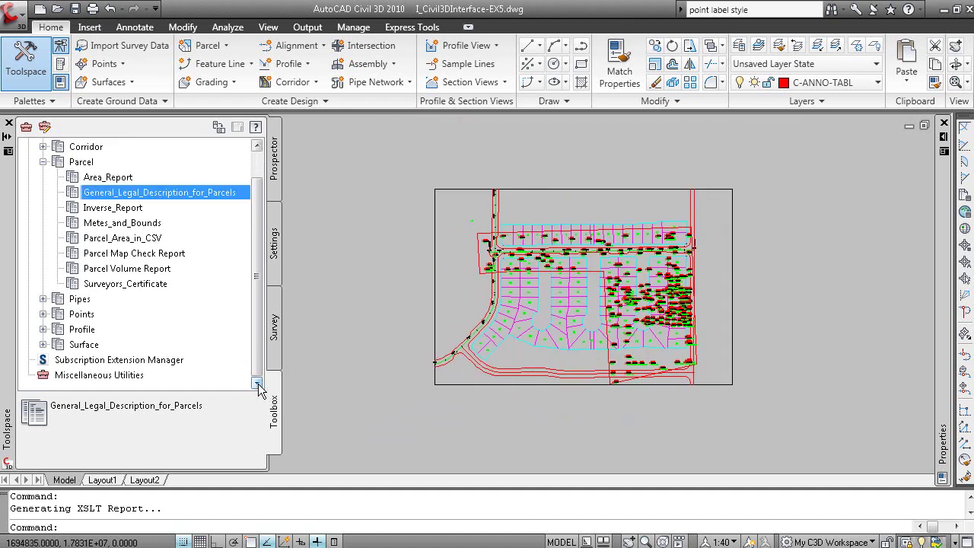
scroll(232, 309, up, 1)
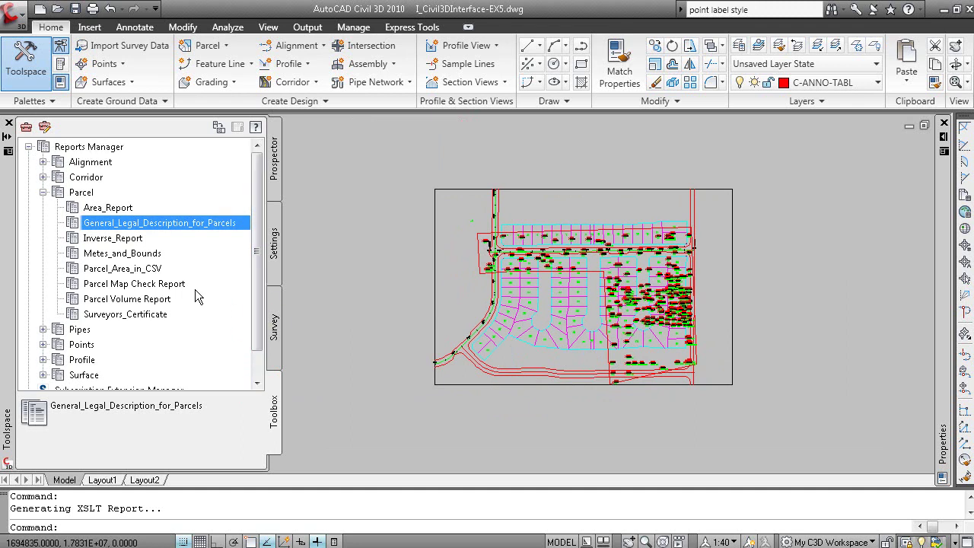
click(42, 192)
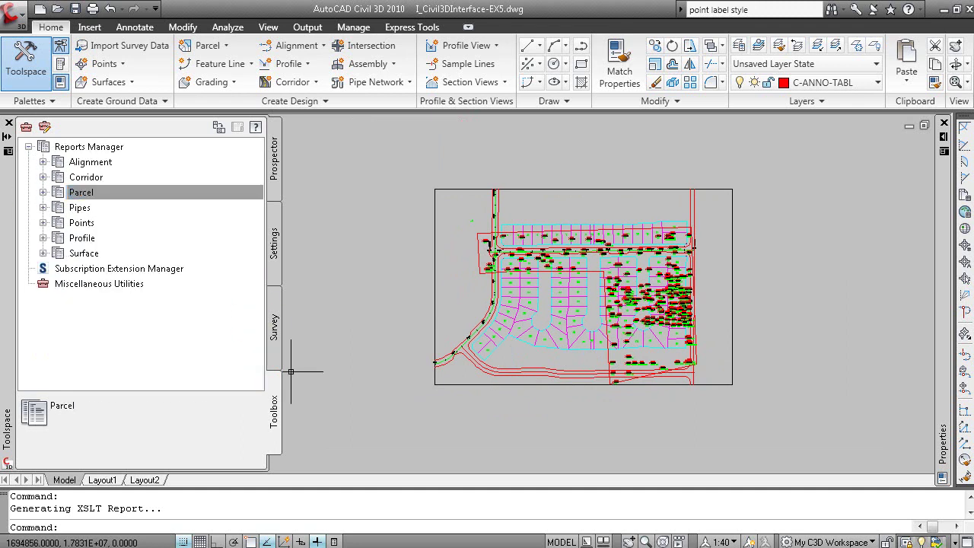
Step: Switch to the PowerPoint Viewer slide show, advance past its last slide, and exit it to return to AutoCAD Civil 3D
key(alt+Tab)
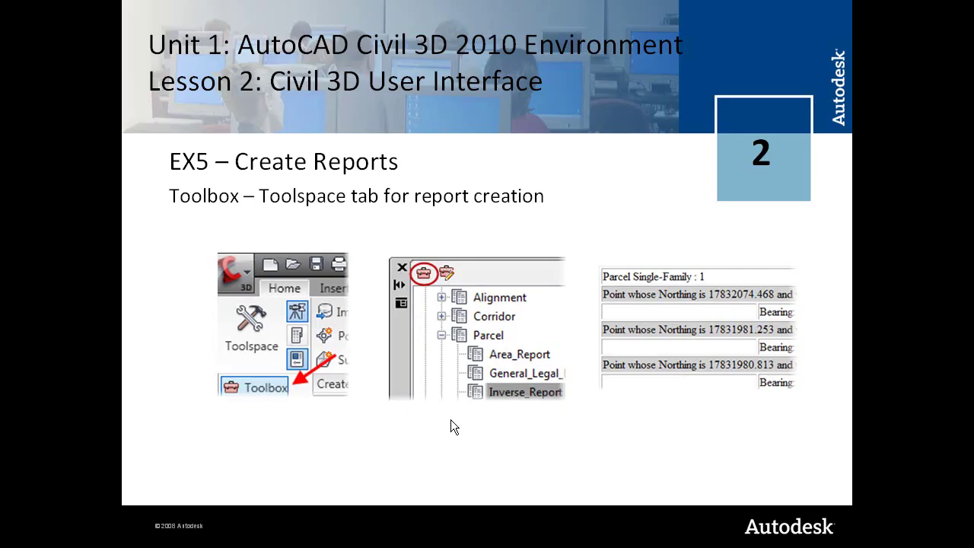
click(453, 382)
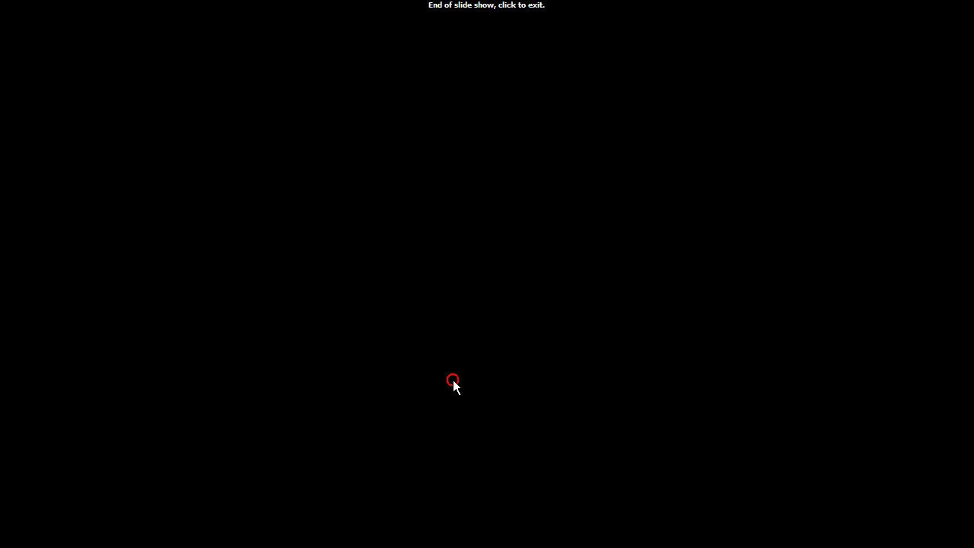
click(518, 383)
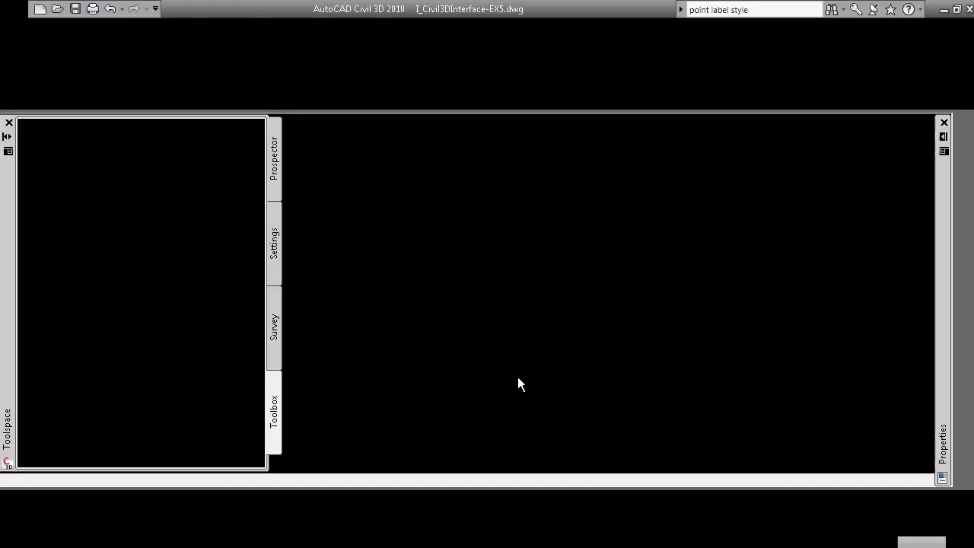